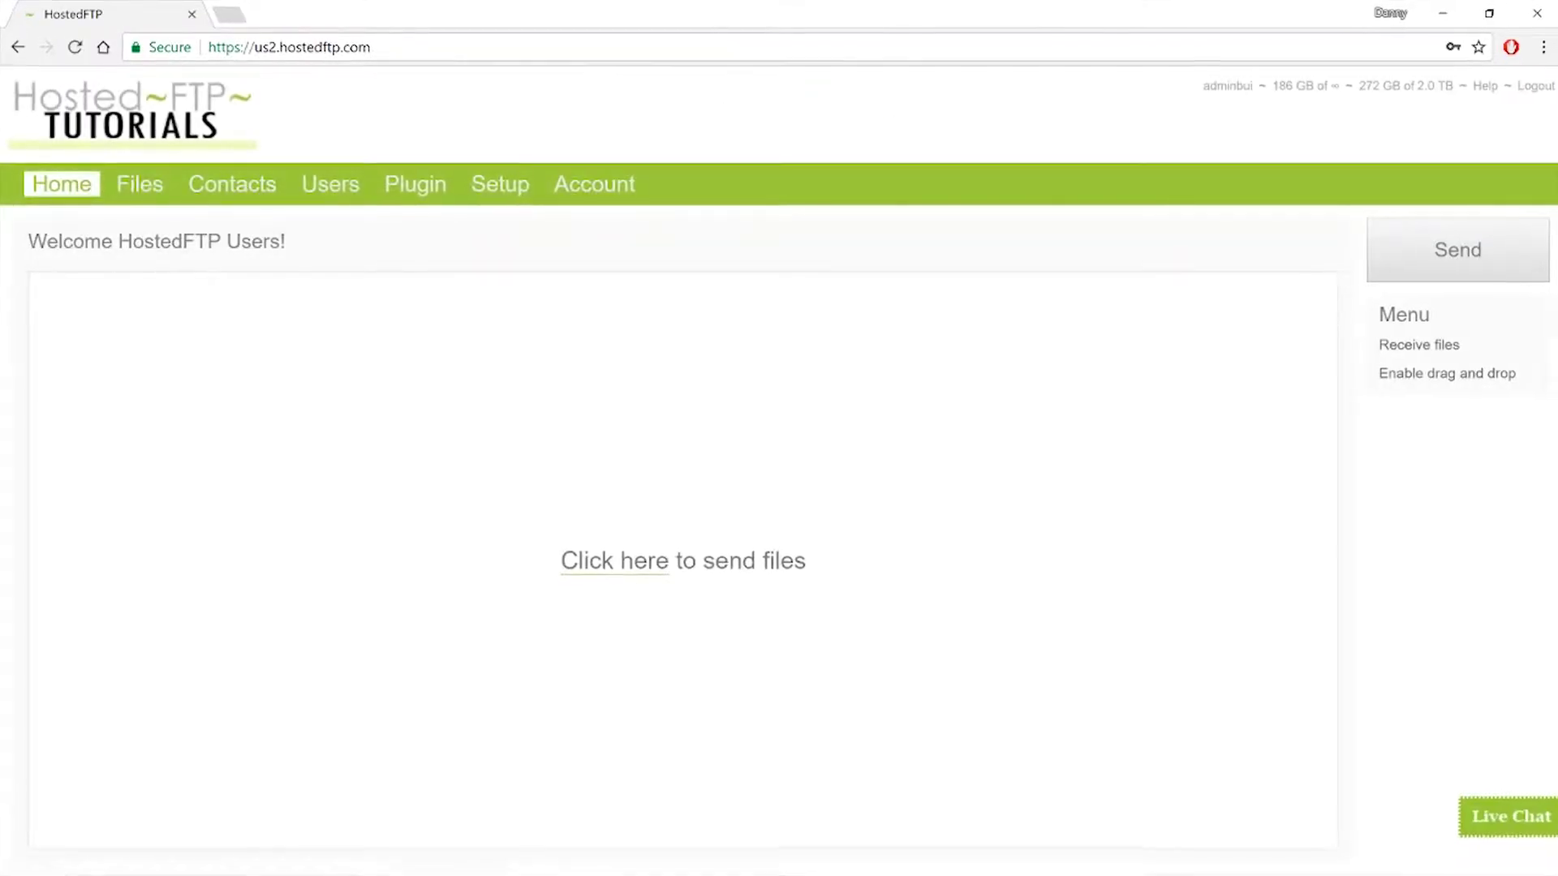
- Open the Users page that lists the five existing accounts with their usage and quotas
{"action": "left_click", "coordinate": [454, 187]}
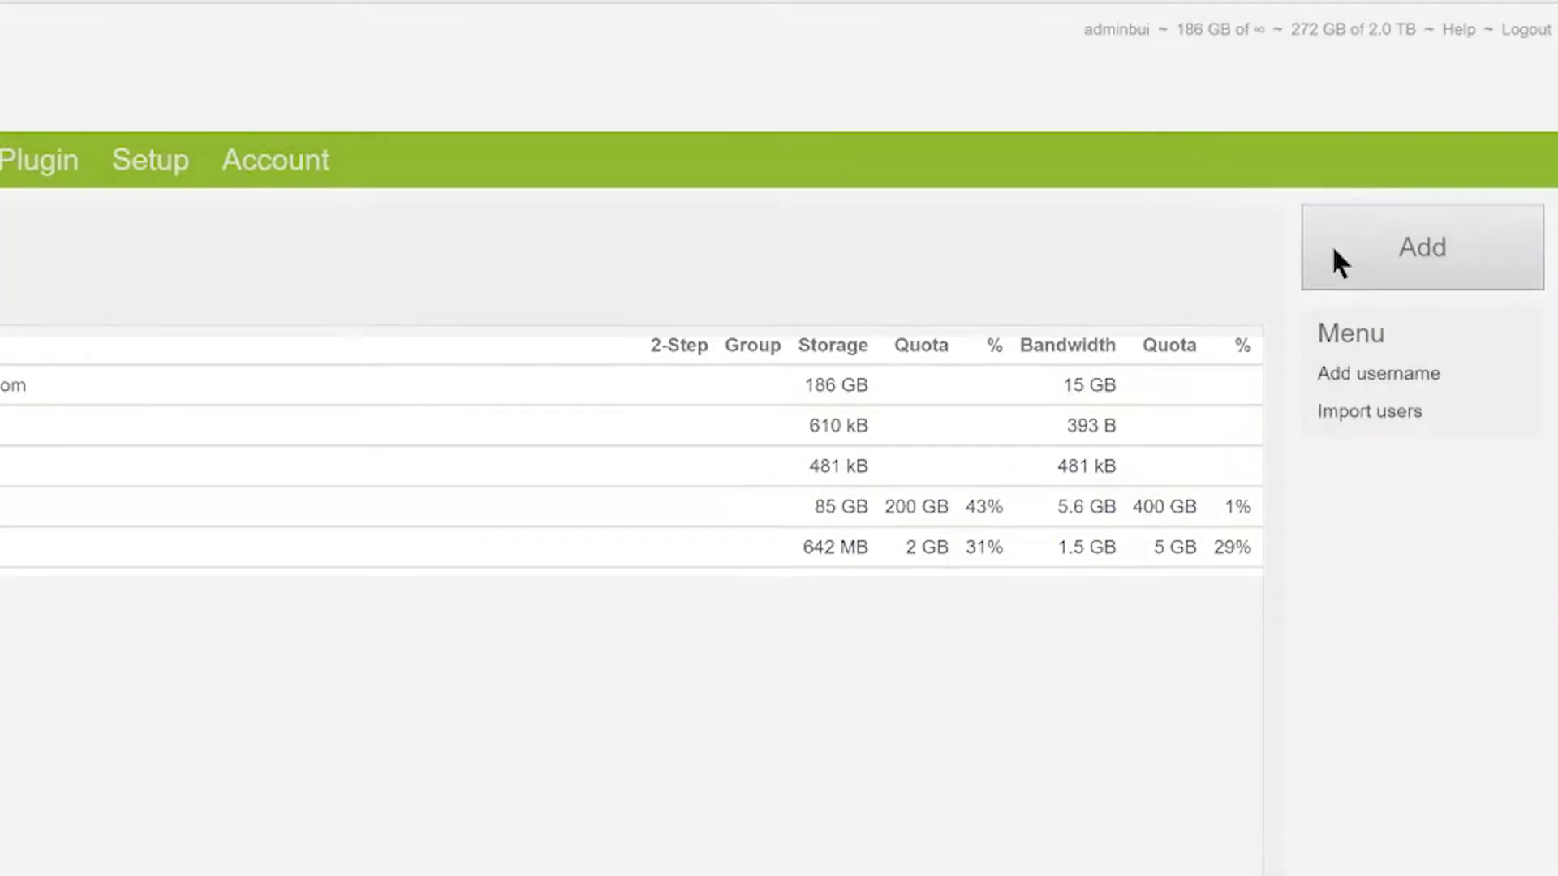
{"action": "left_click", "coordinate": [1331, 245]}
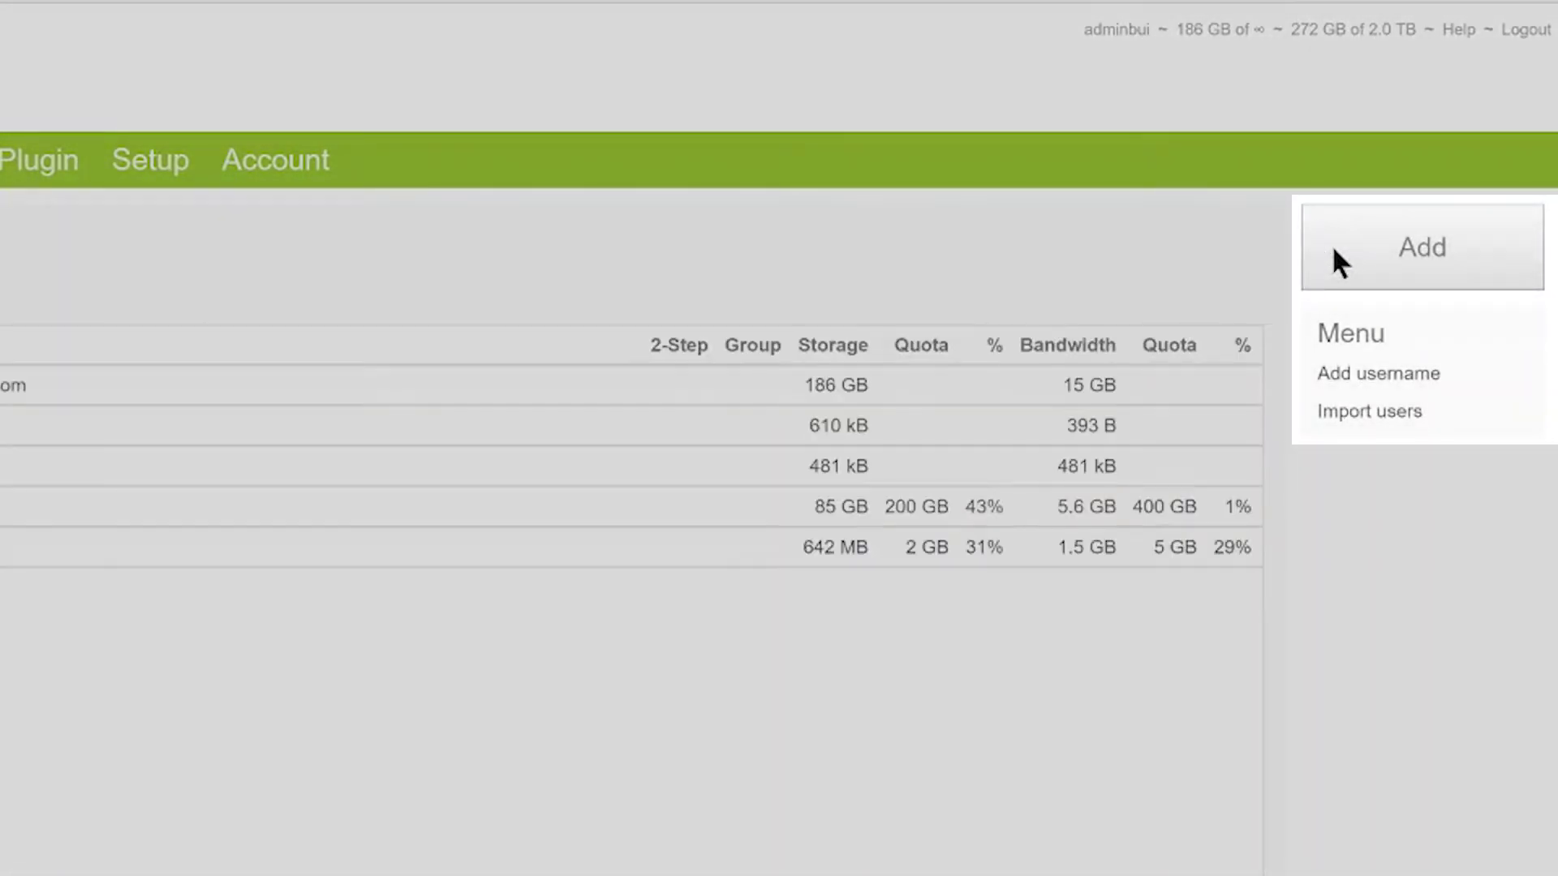
{"action": "left_click", "coordinate": [1425, 381]}
{"action": "left_click", "coordinate": [1409, 428]}
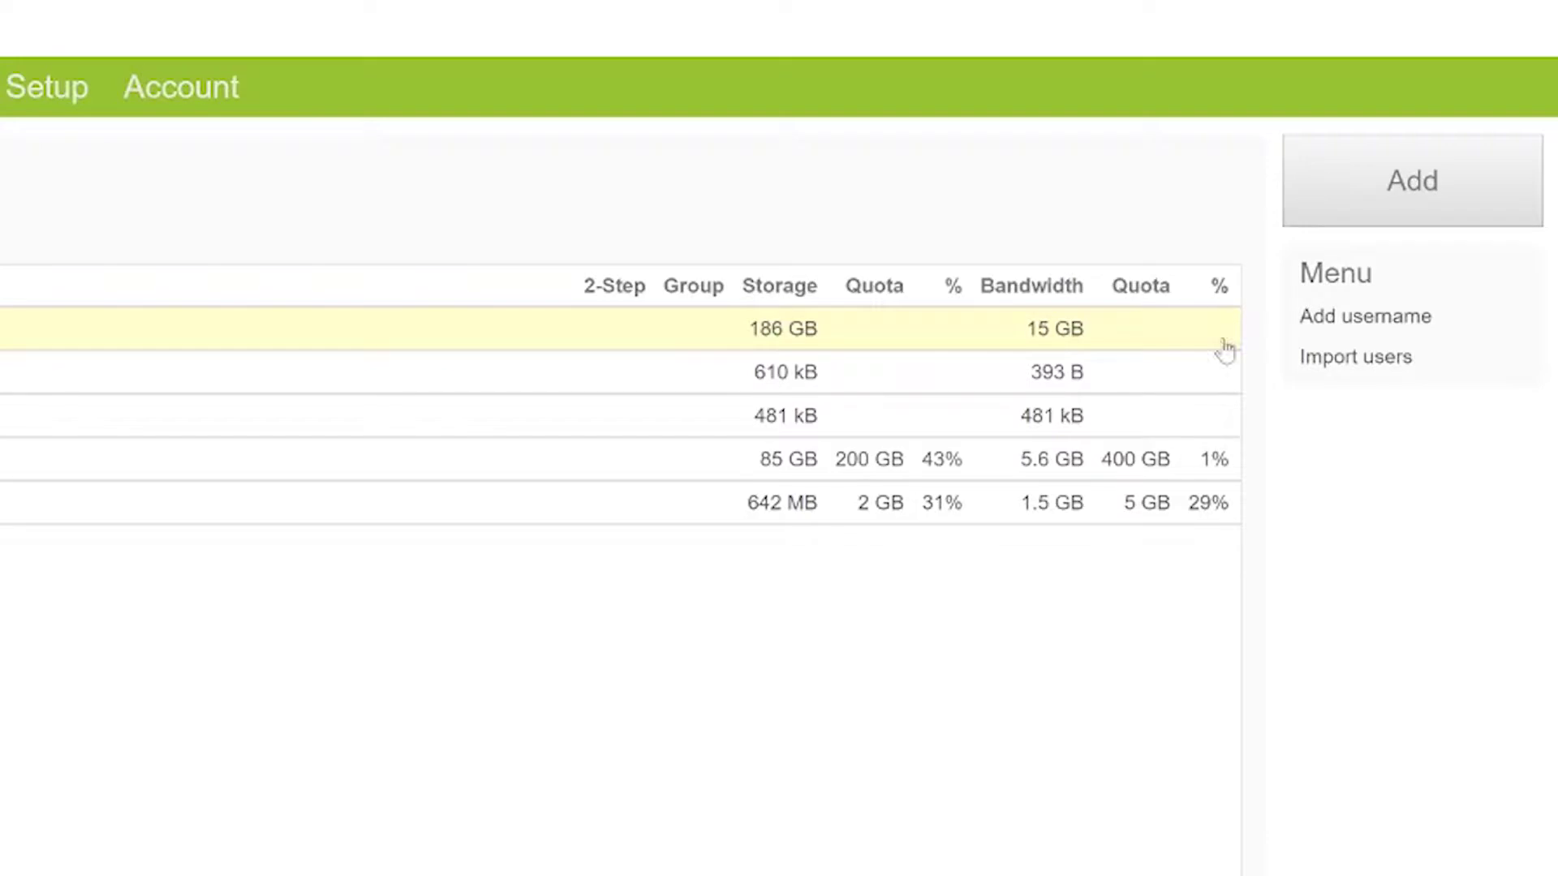
- Address a new user invitation to the invitee's e-mail address and a saved contact
{"action": "left_click", "coordinate": [1339, 199]}
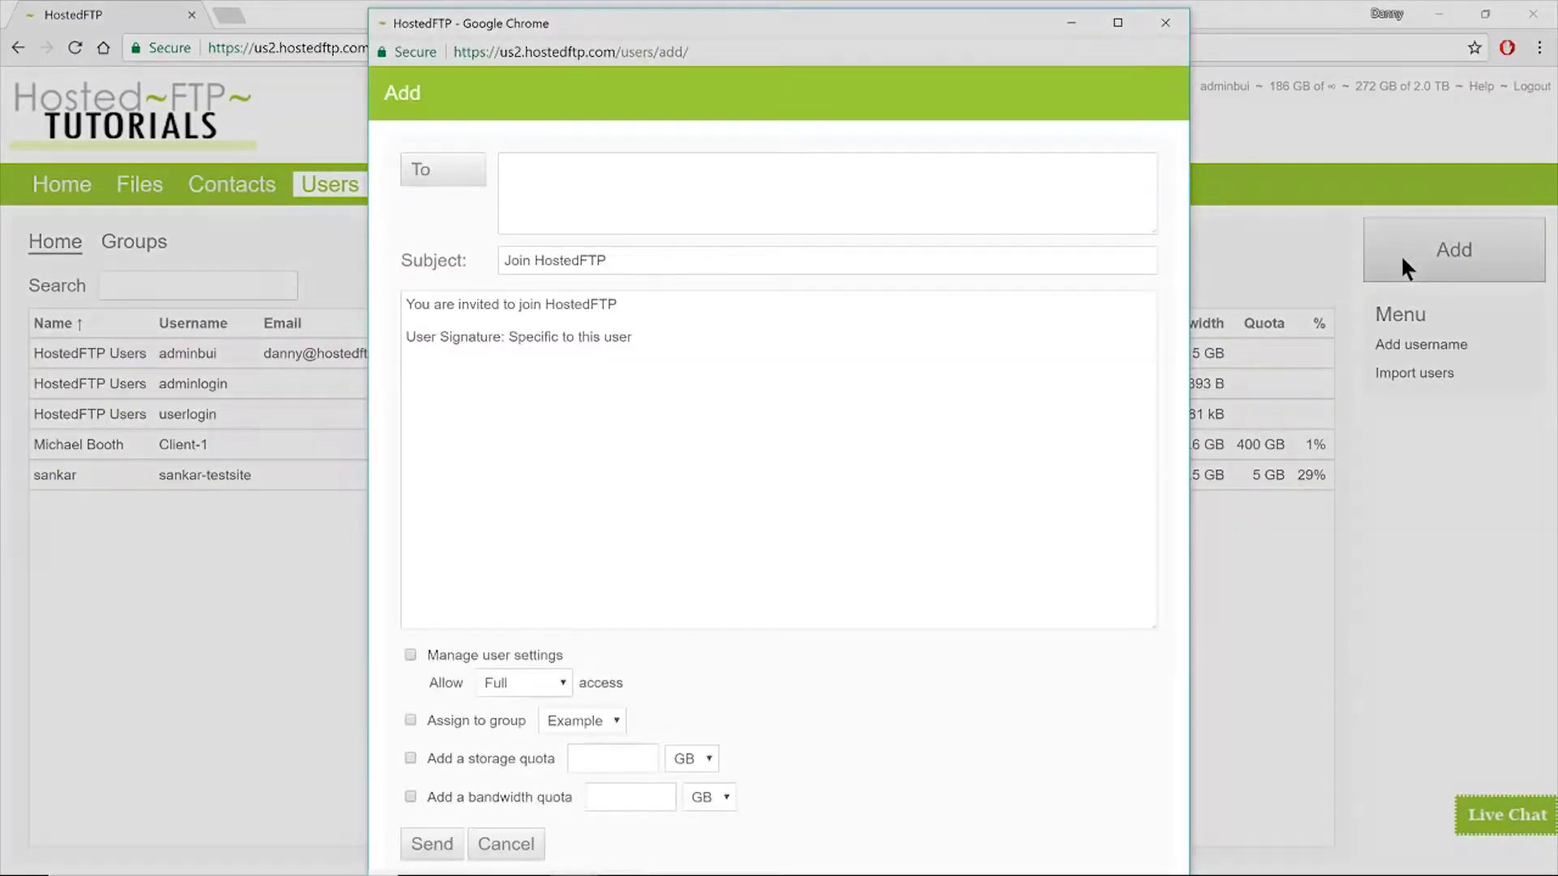
{"action": "left_click", "coordinate": [967, 219]}
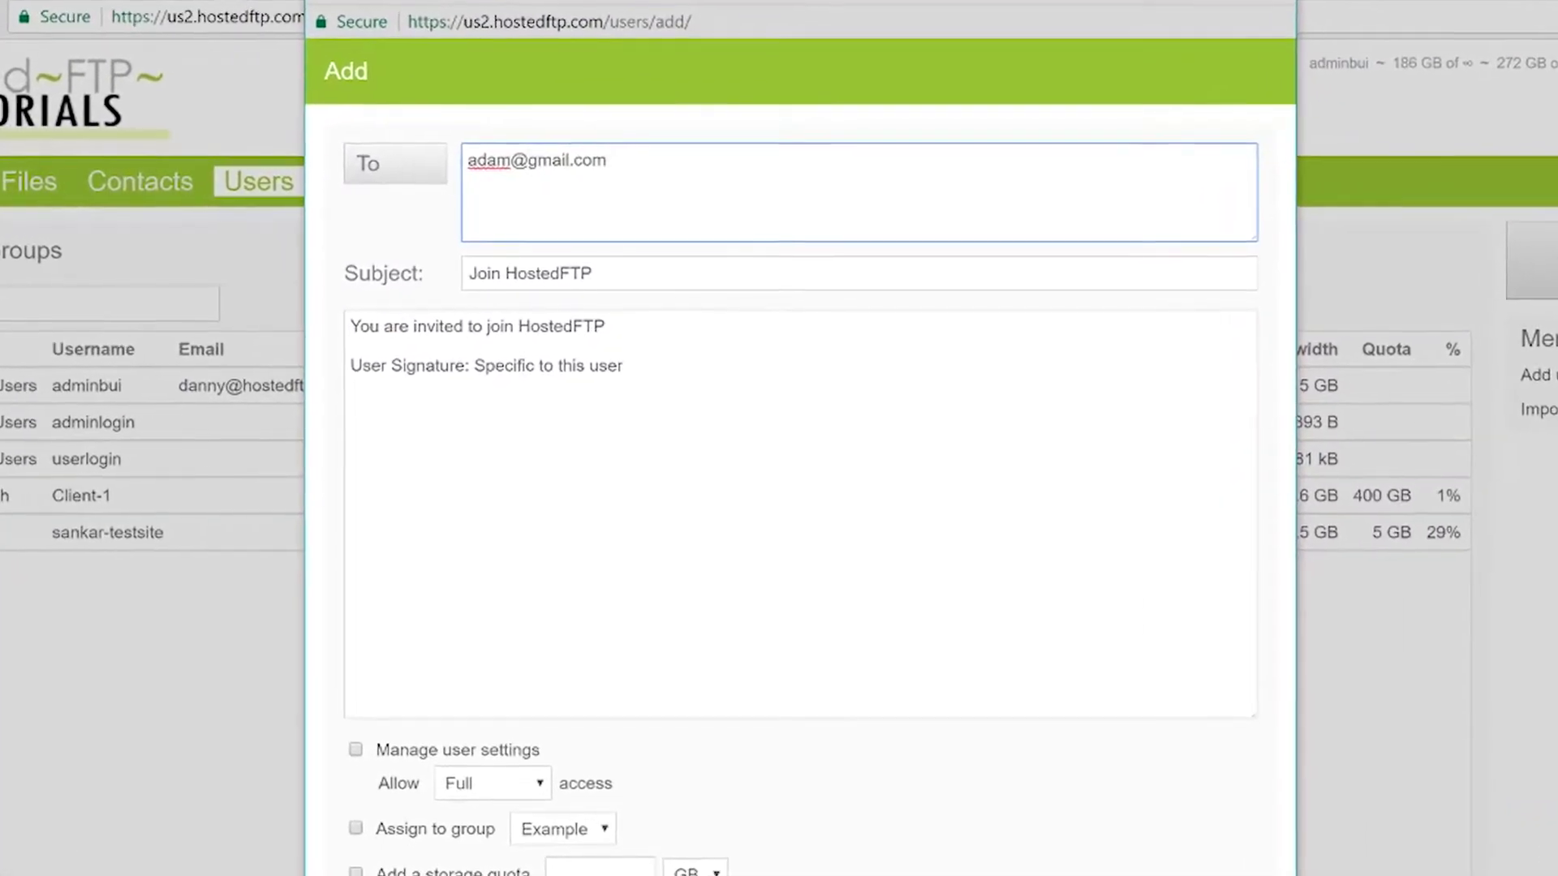
{"action": "left_click", "coordinate": [406, 164]}
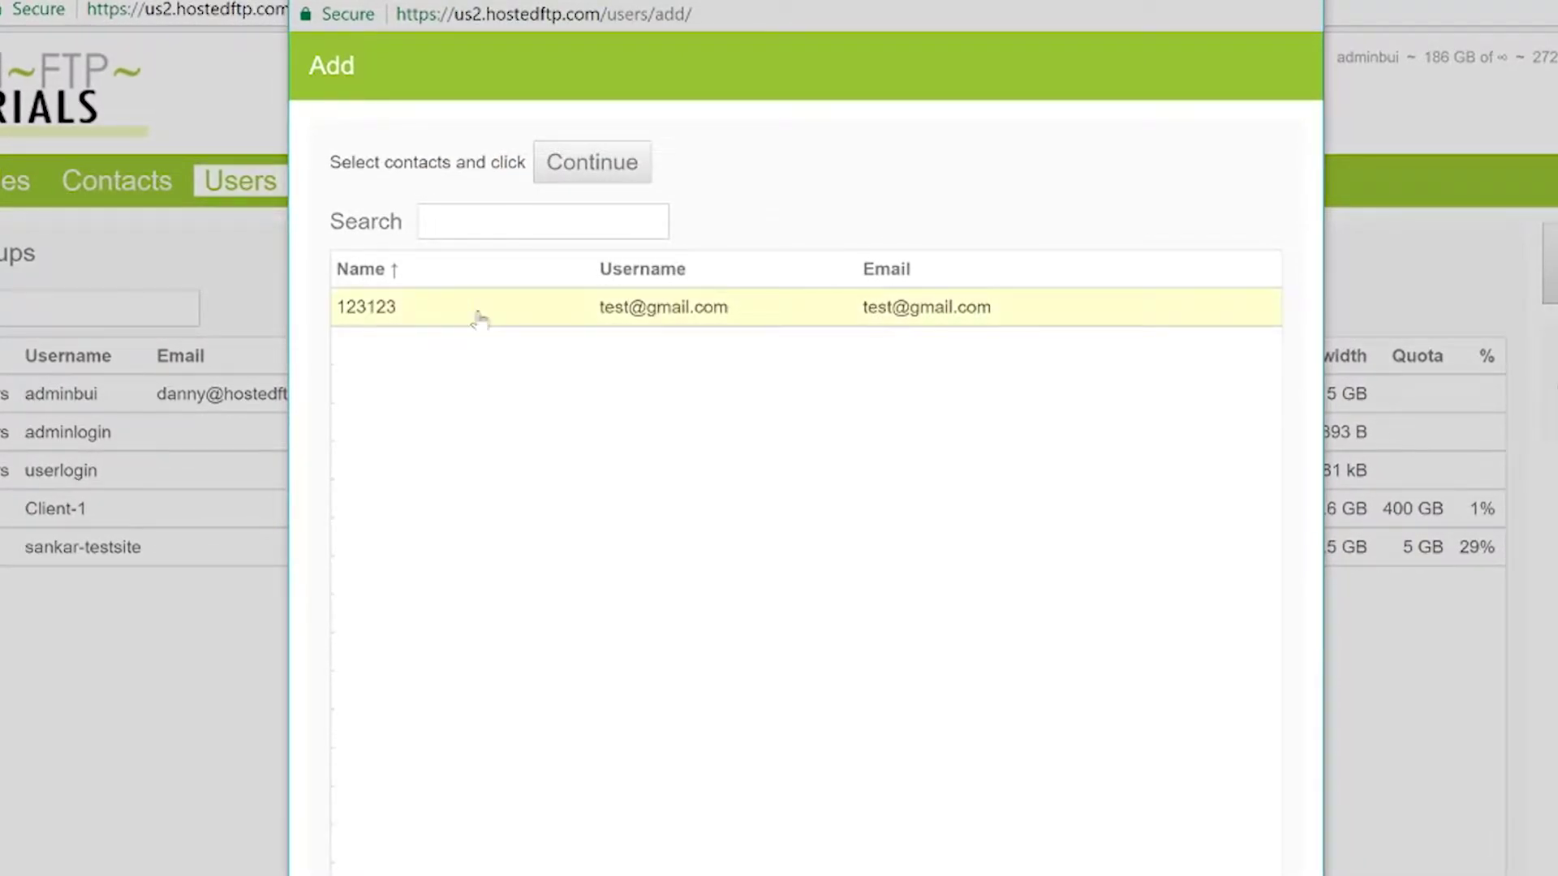
{"action": "left_click", "coordinate": [479, 319]}
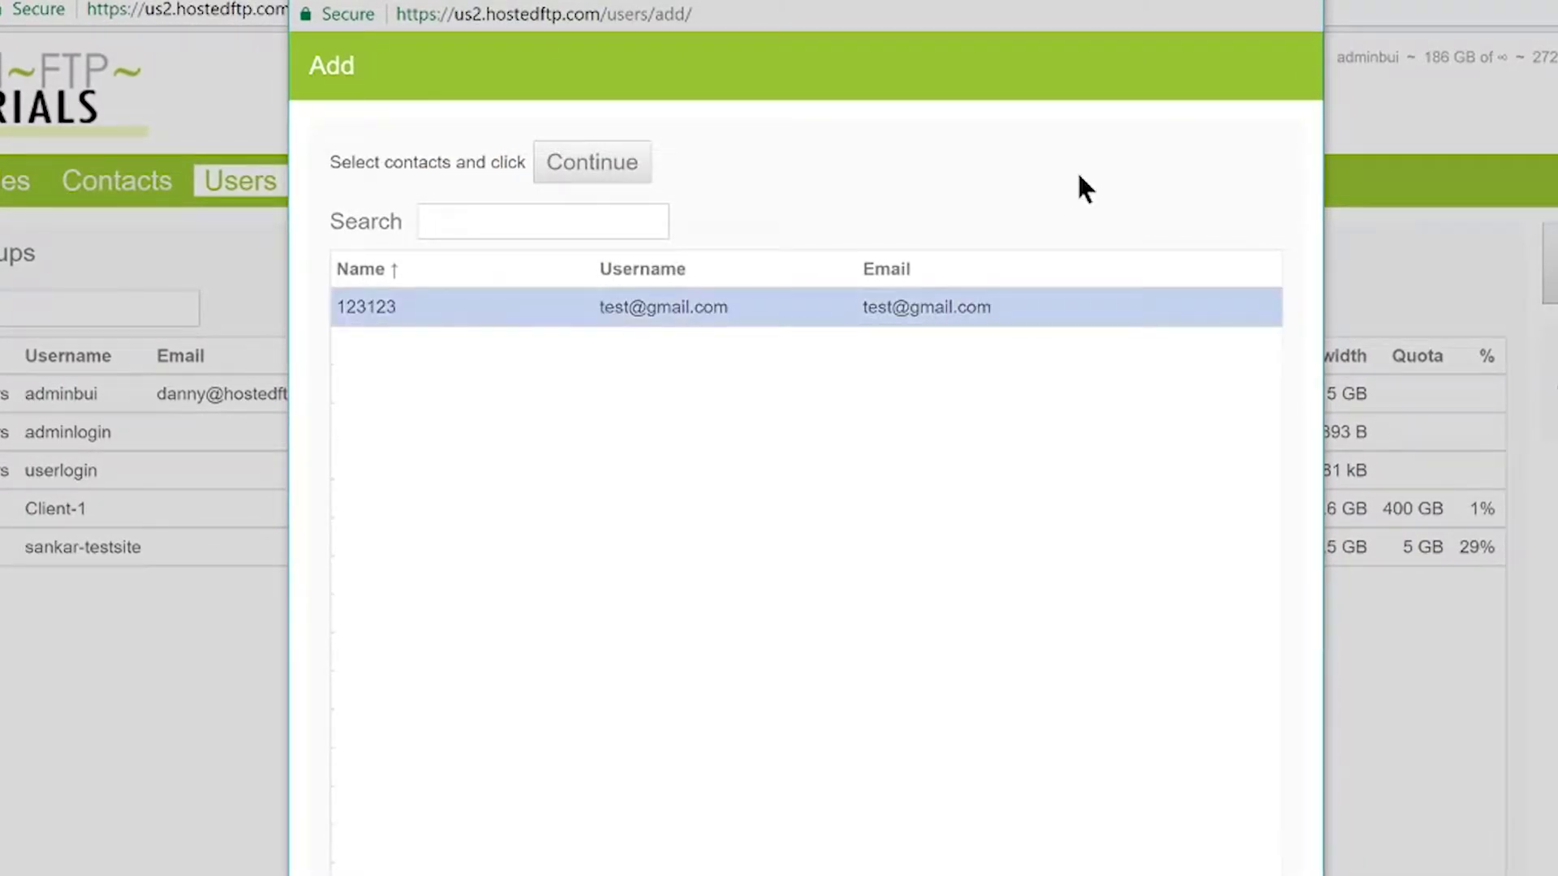
{"action": "left_click", "coordinate": [592, 162]}
- Add a message asking the invitee to accept the terms and conditions, enable Manage user settings, and follow the e-mailed activation link
{"action": "left_click_drag", "start_coordinate": [619, 373], "coordinate": [328, 328]}
{"action": "type", "text": "Hi Adam, please accept the terms and conditions"}
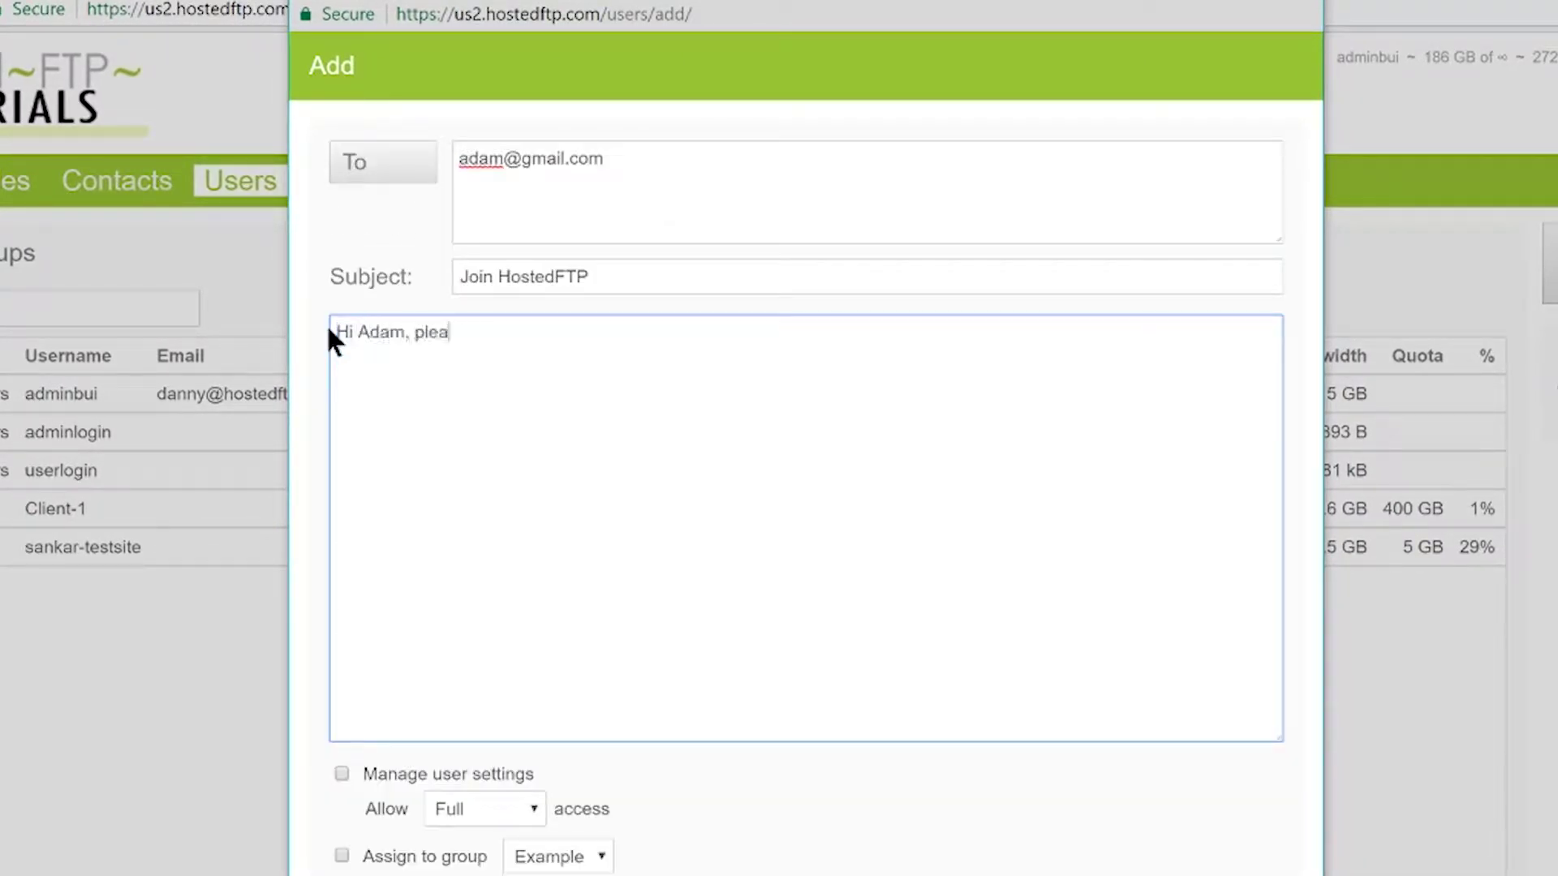
{"action": "type", "text": "."}
{"action": "left_click", "coordinate": [342, 773]}
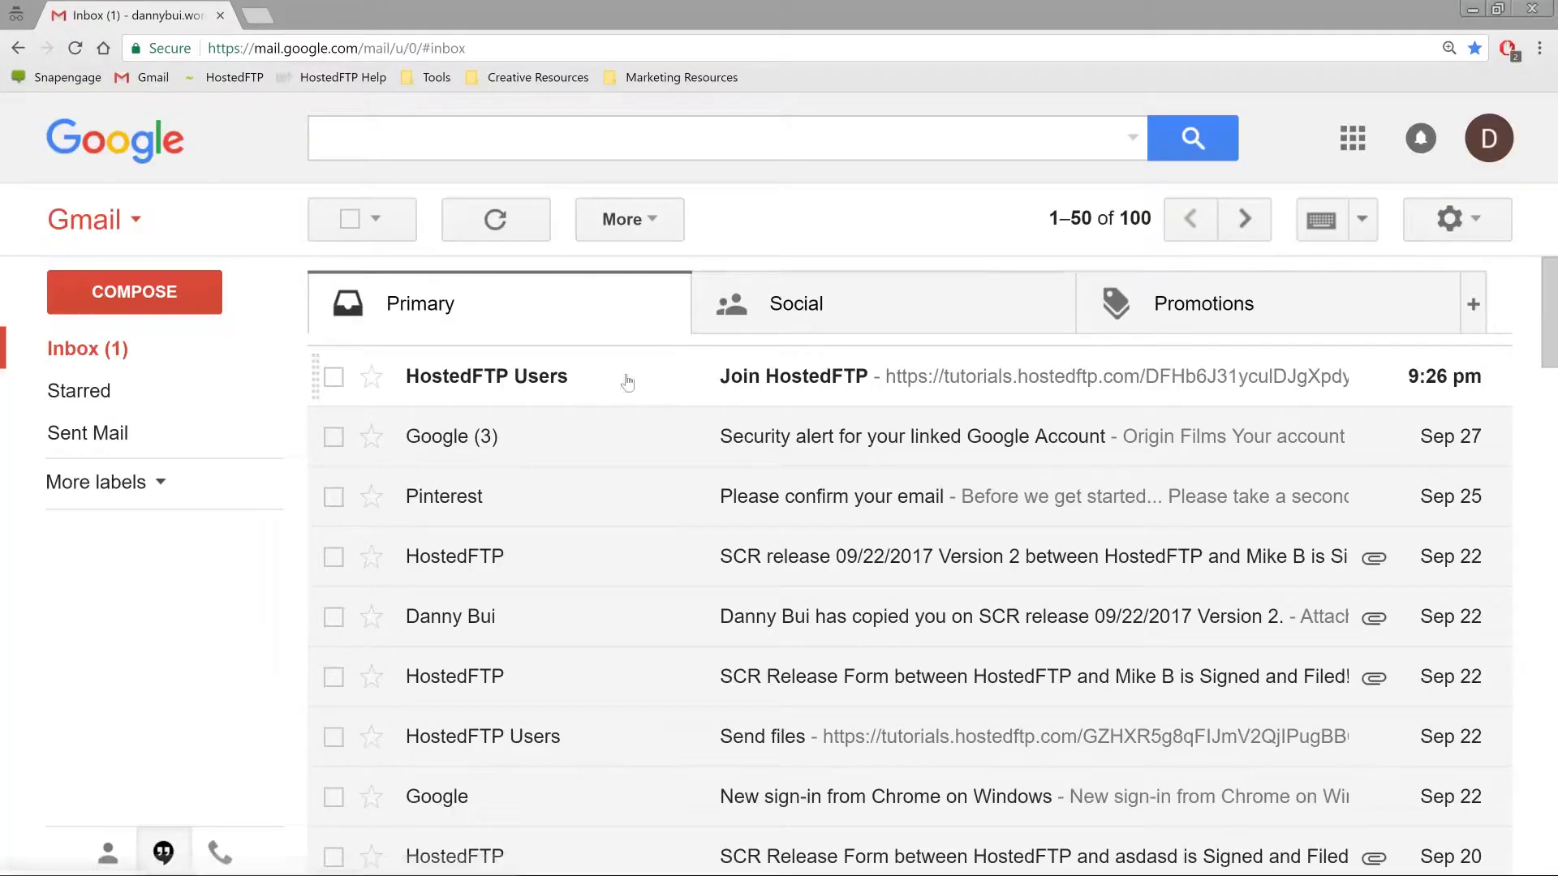
{"action": "left_click", "coordinate": [620, 377]}
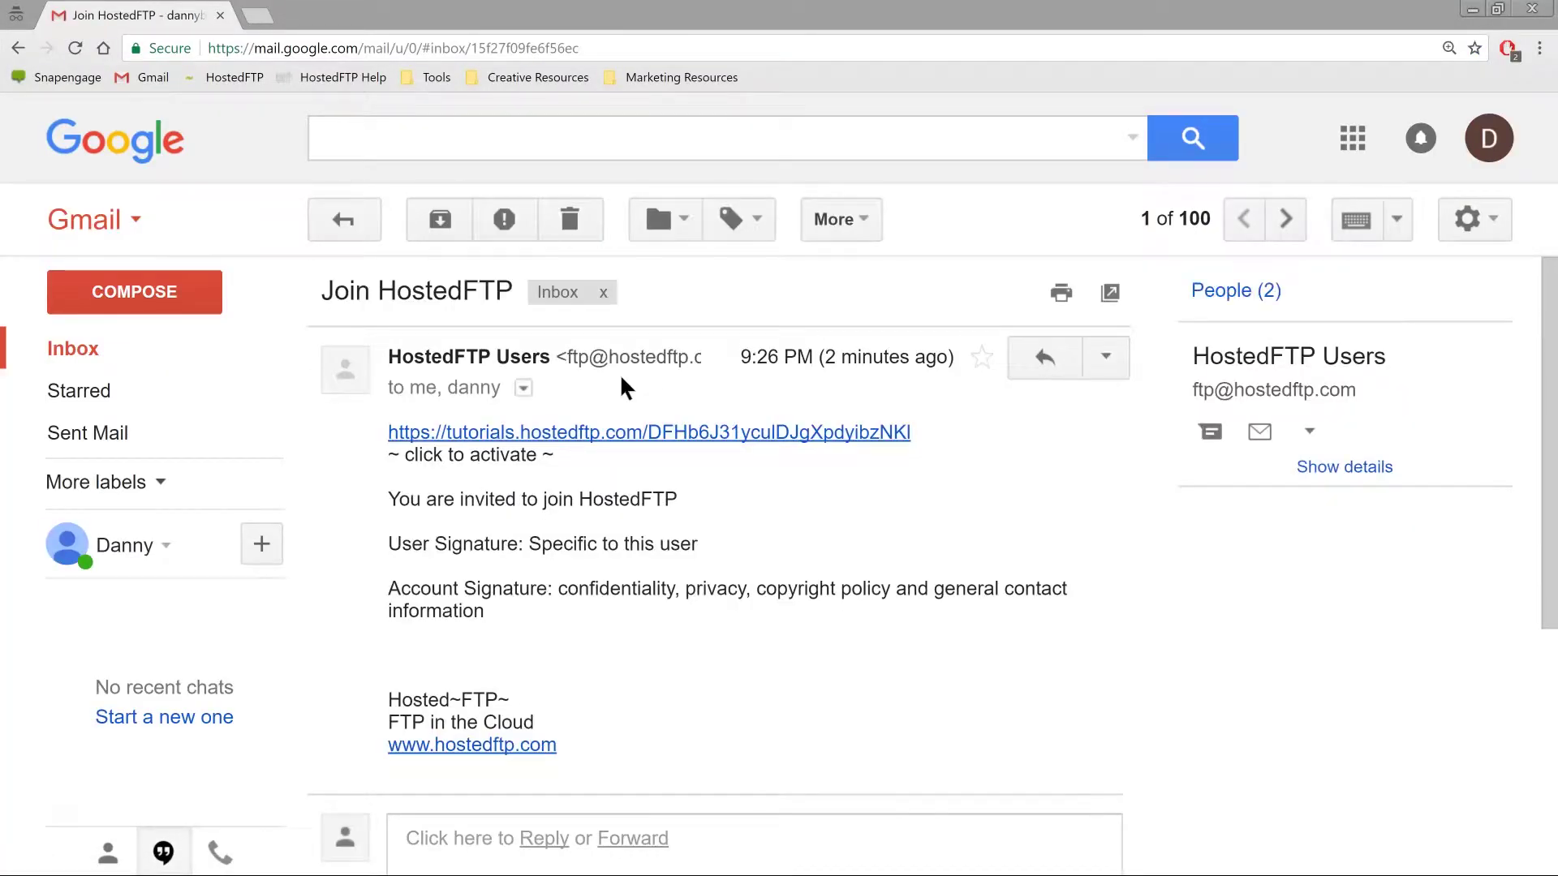
{"action": "left_click", "coordinate": [849, 438]}
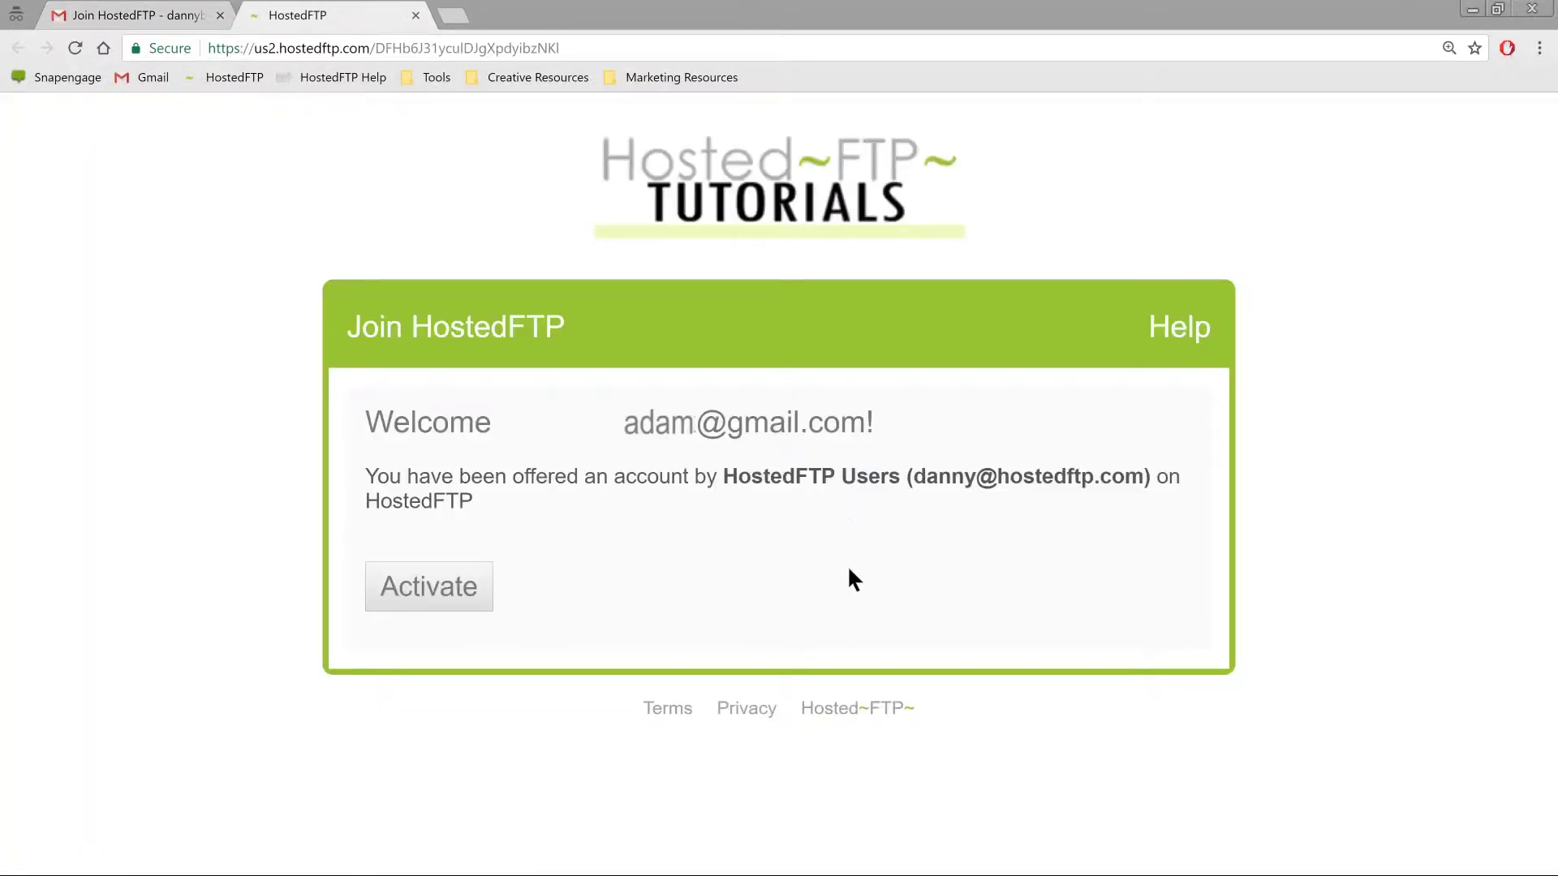
- Activate the invited account, log in, and review the new sixth user's details
{"action": "left_click", "coordinate": [454, 588]}
{"action": "left_click", "coordinate": [455, 573]}
{"action": "scroll", "coordinate": [775, 624], "scroll_direction": "down", "scroll_amount": 2}
{"action": "key", "text": "Down"}
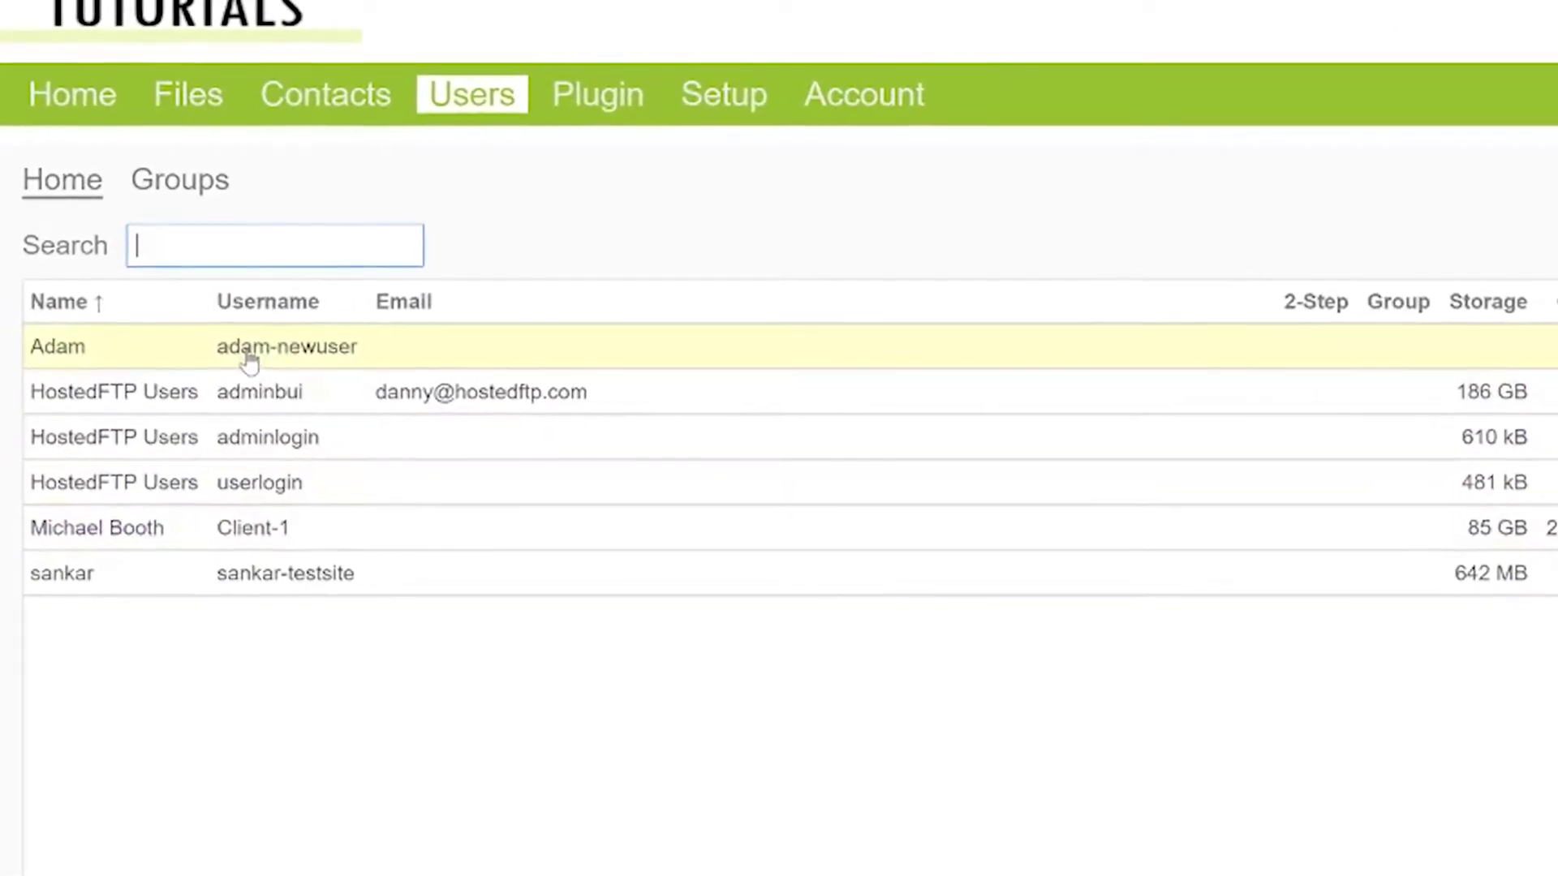
{"action": "left_click", "coordinate": [212, 362]}
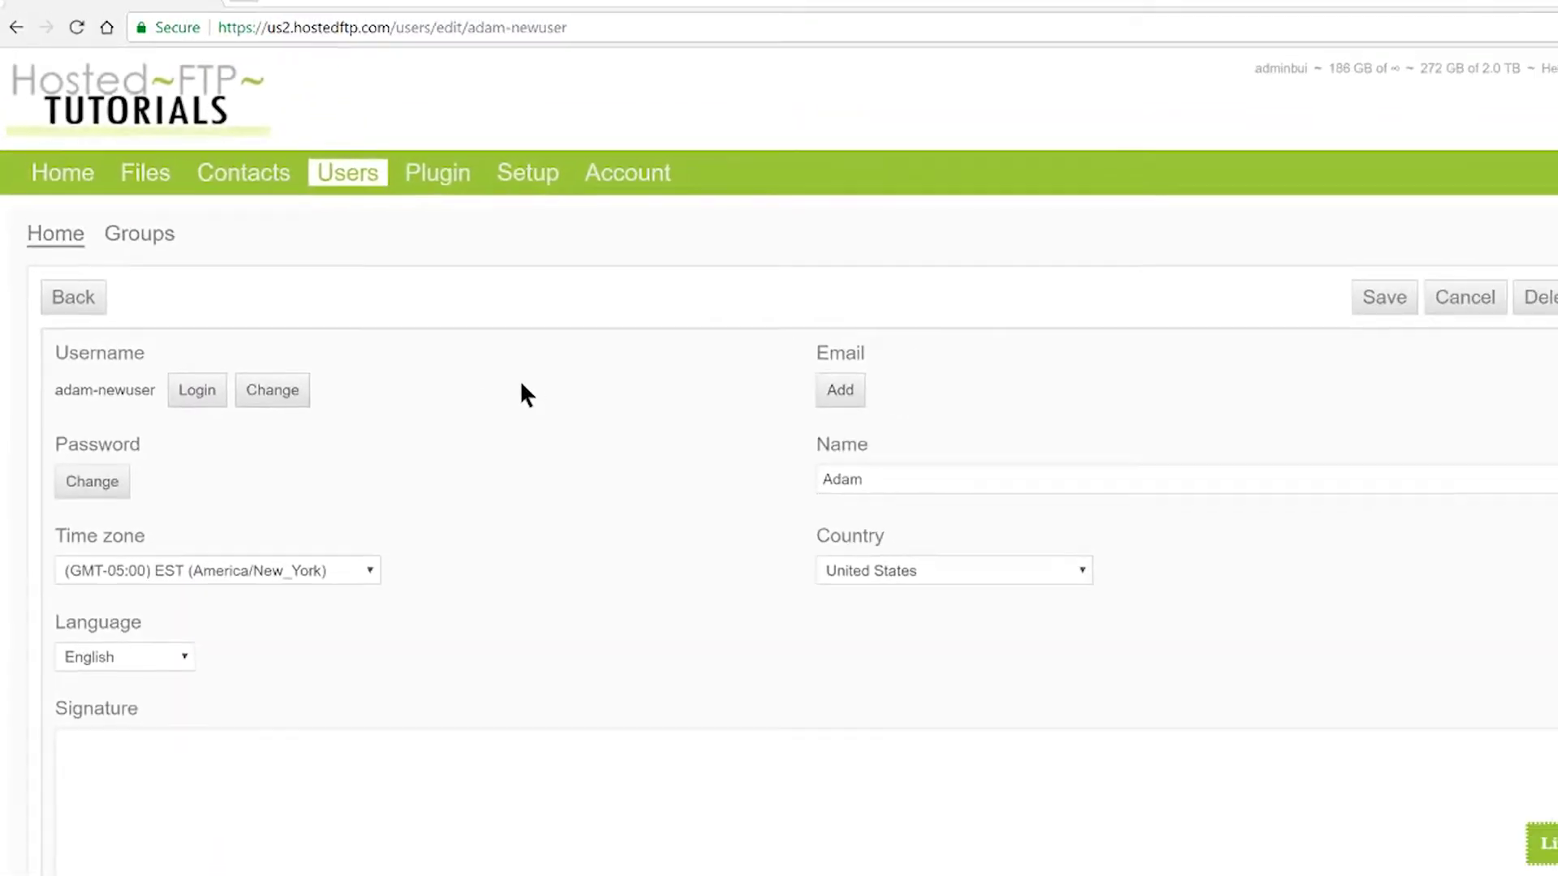
{"action": "scroll", "coordinate": [492, 383], "scroll_direction": "down", "scroll_amount": 1}
{"action": "scroll", "coordinate": [492, 382], "scroll_direction": "down", "scroll_amount": 1}
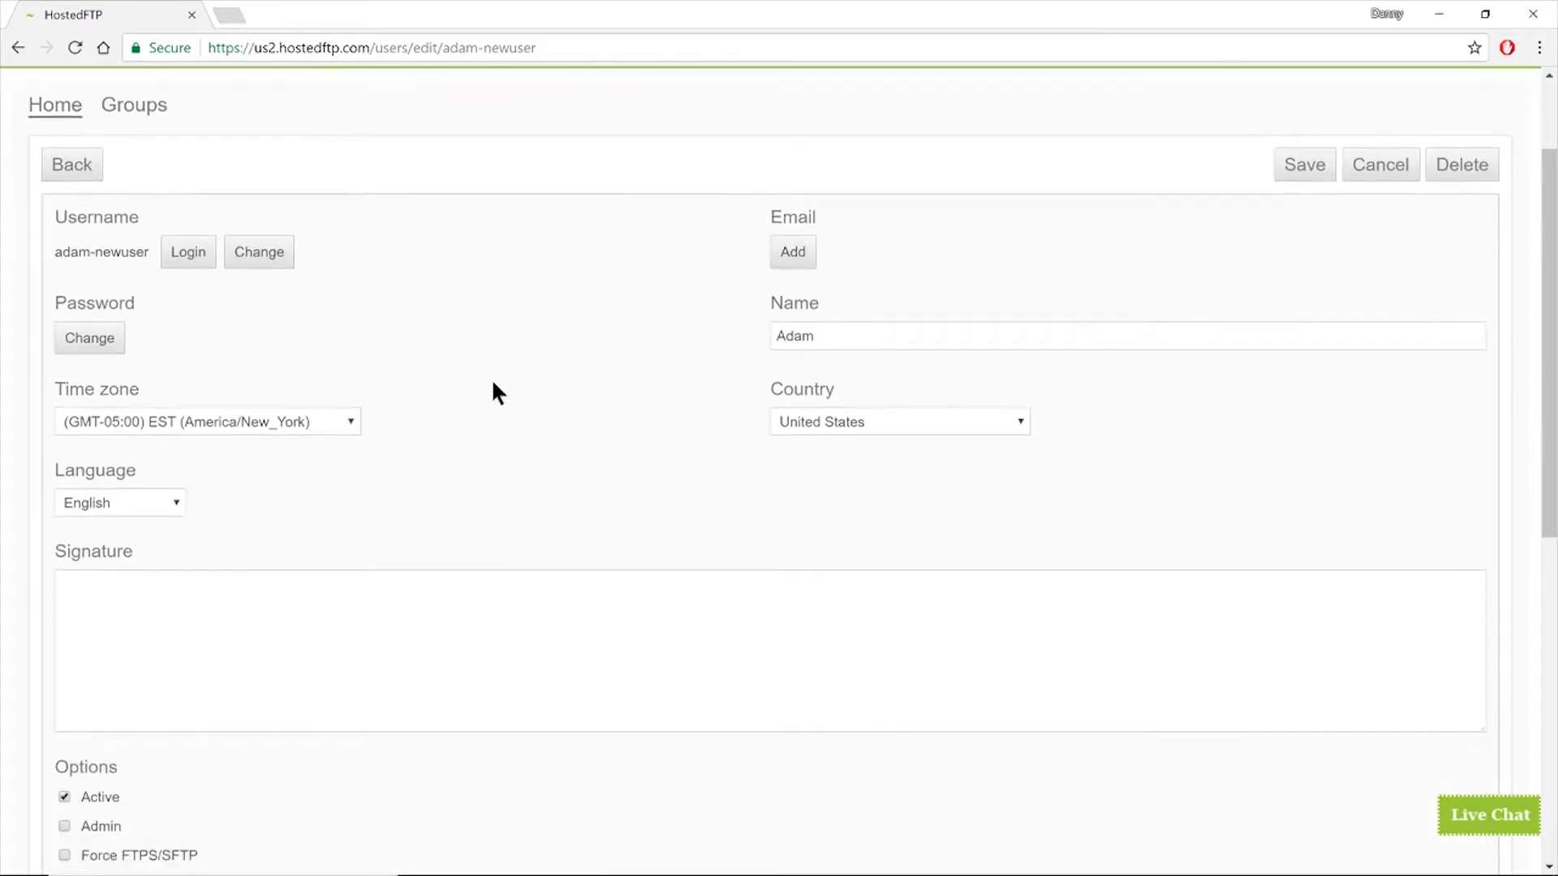
{"action": "scroll", "coordinate": [382, 314], "scroll_direction": "up", "scroll_amount": 1}
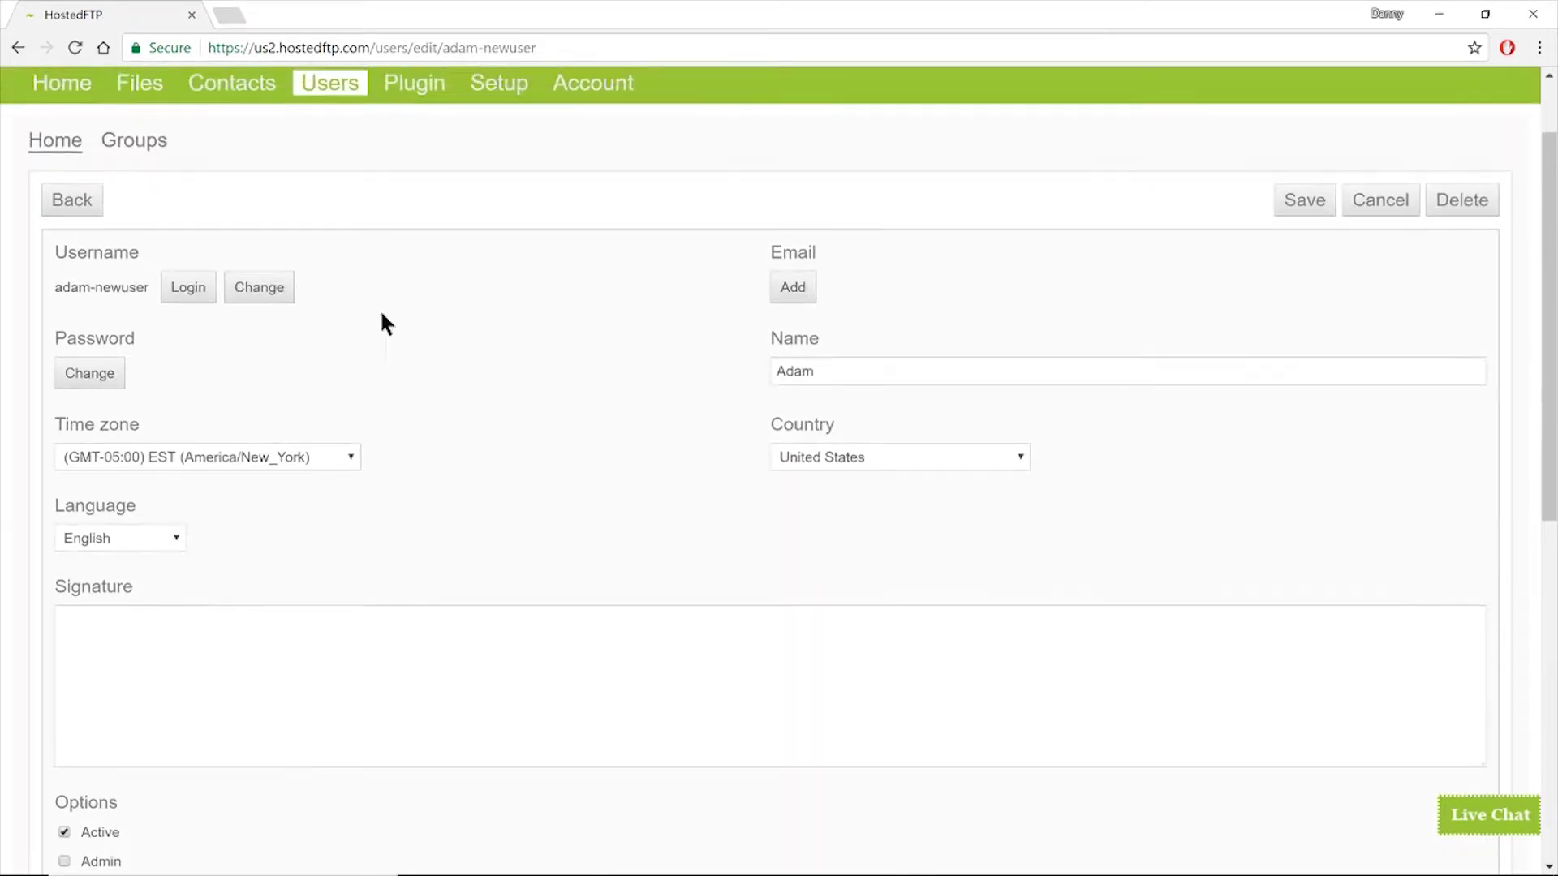
{"action": "left_click", "coordinate": [90, 202]}
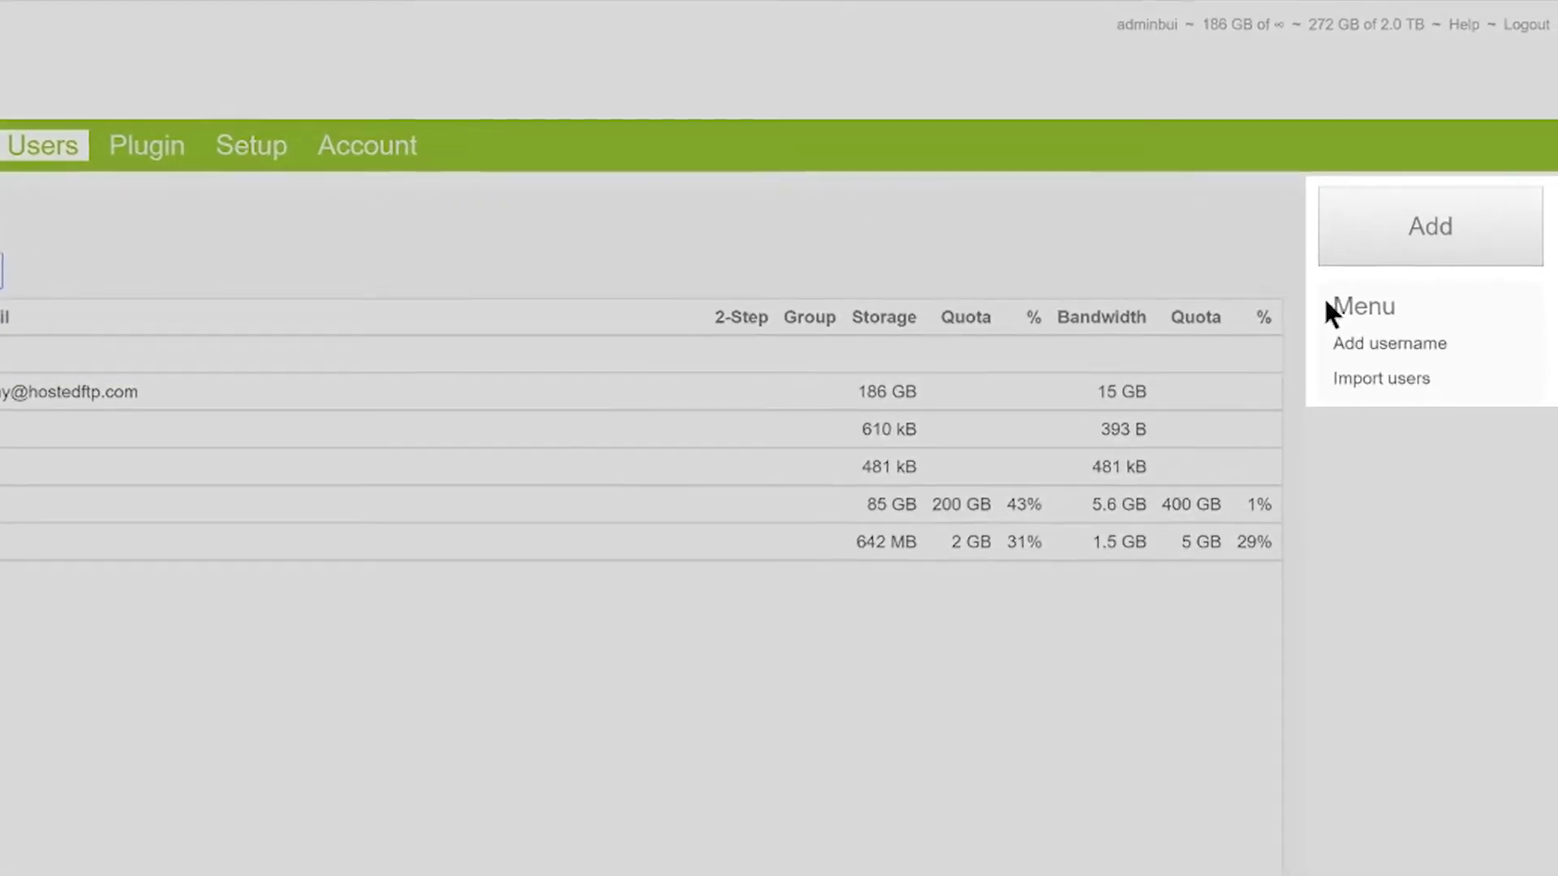
- Create a password-protected login named 'click on files tab to transfer files in default folder'
{"action": "left_click", "coordinate": [1397, 345]}
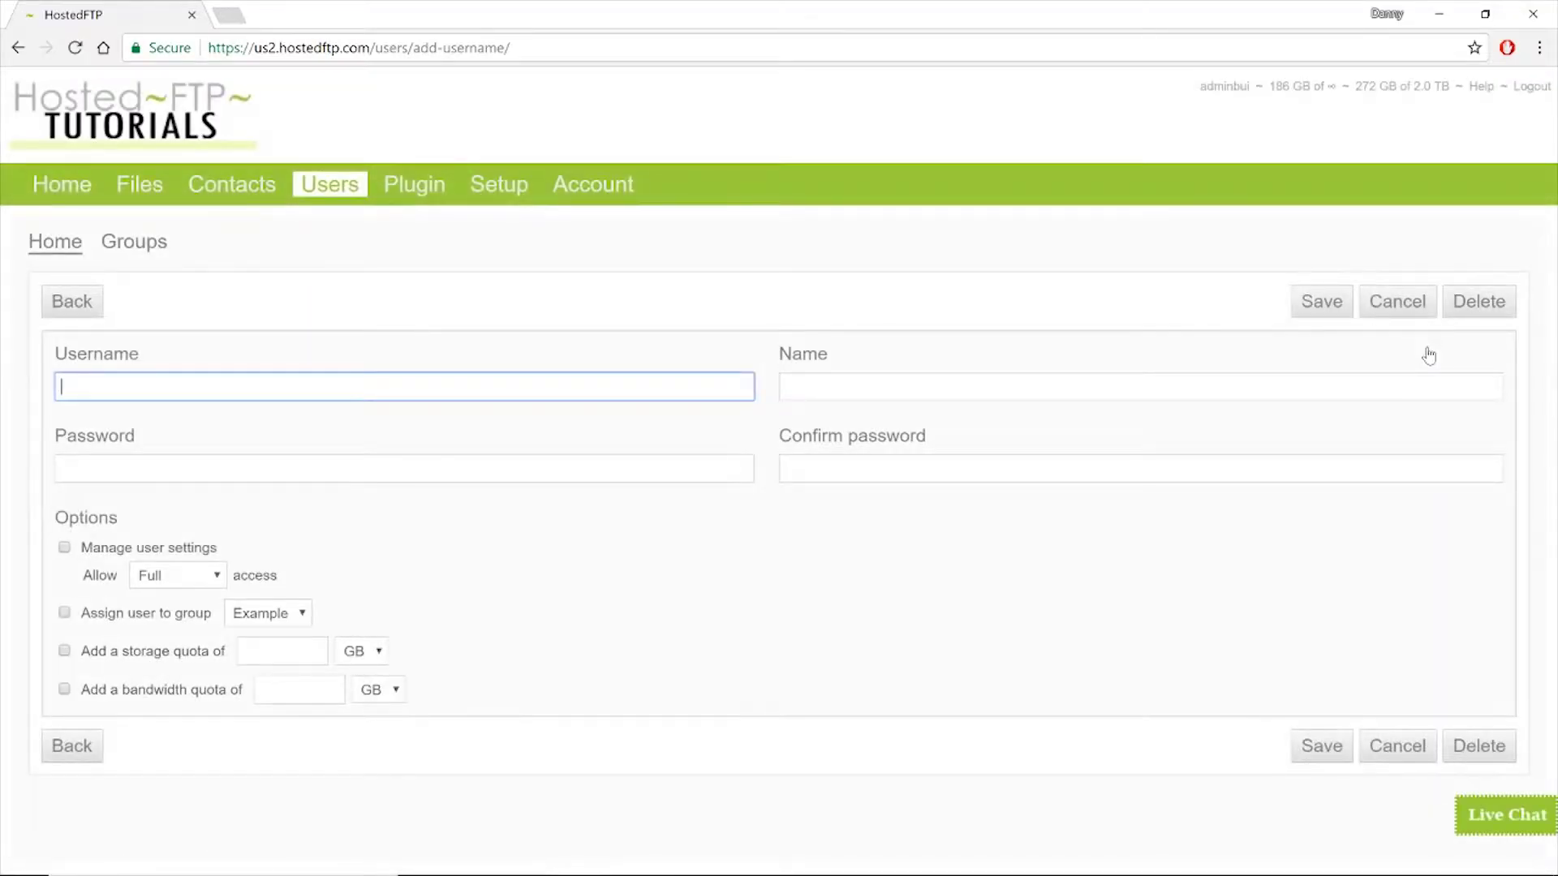
{"action": "type", "text": "adamnewus"}
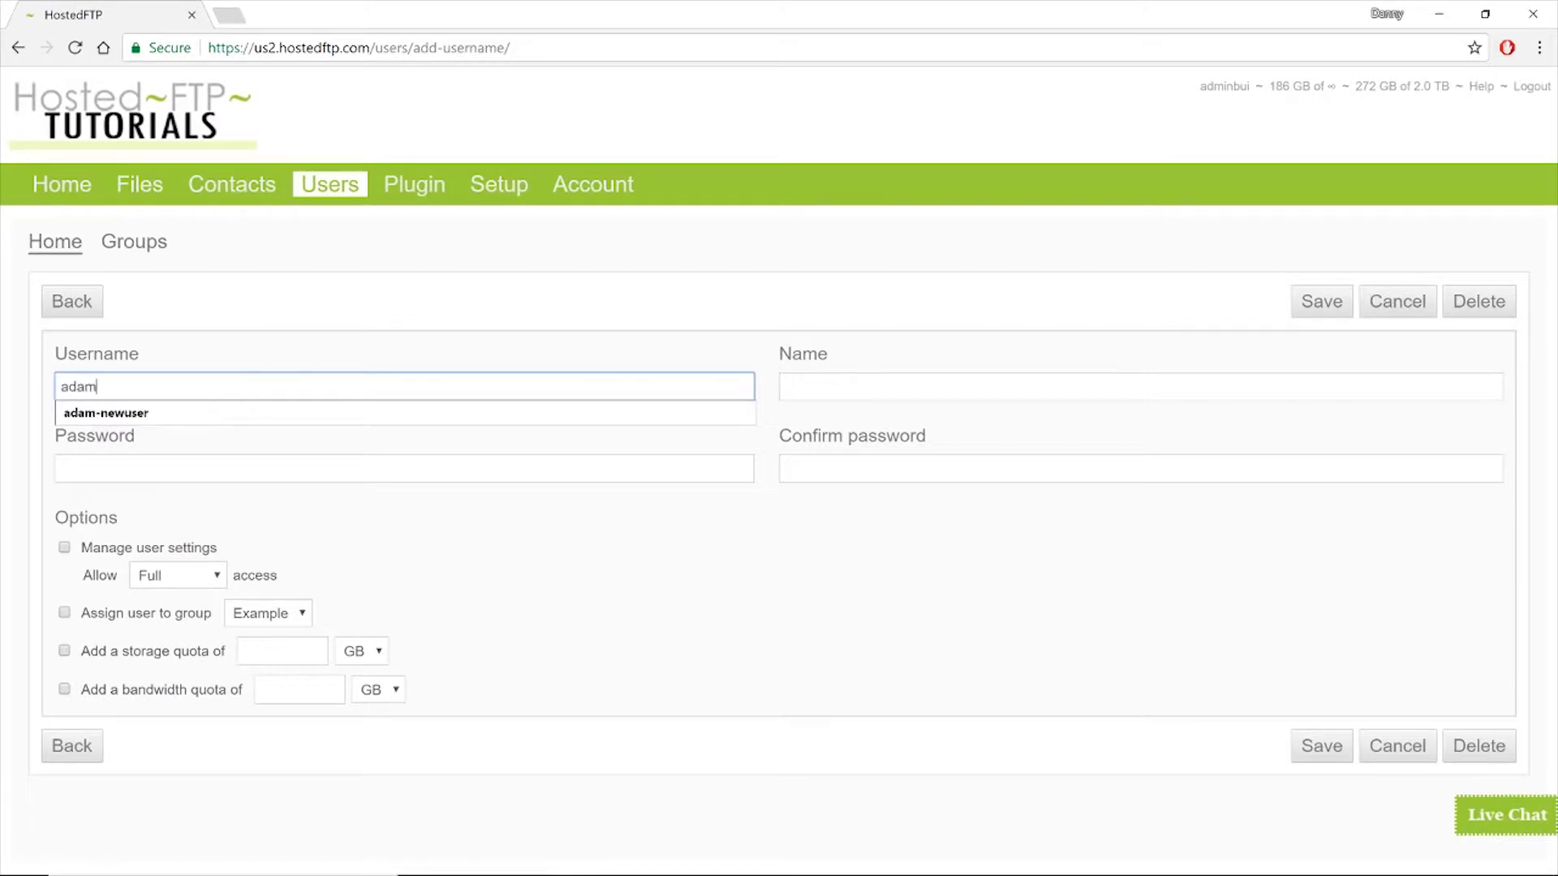
{"action": "type", "text": "er"}
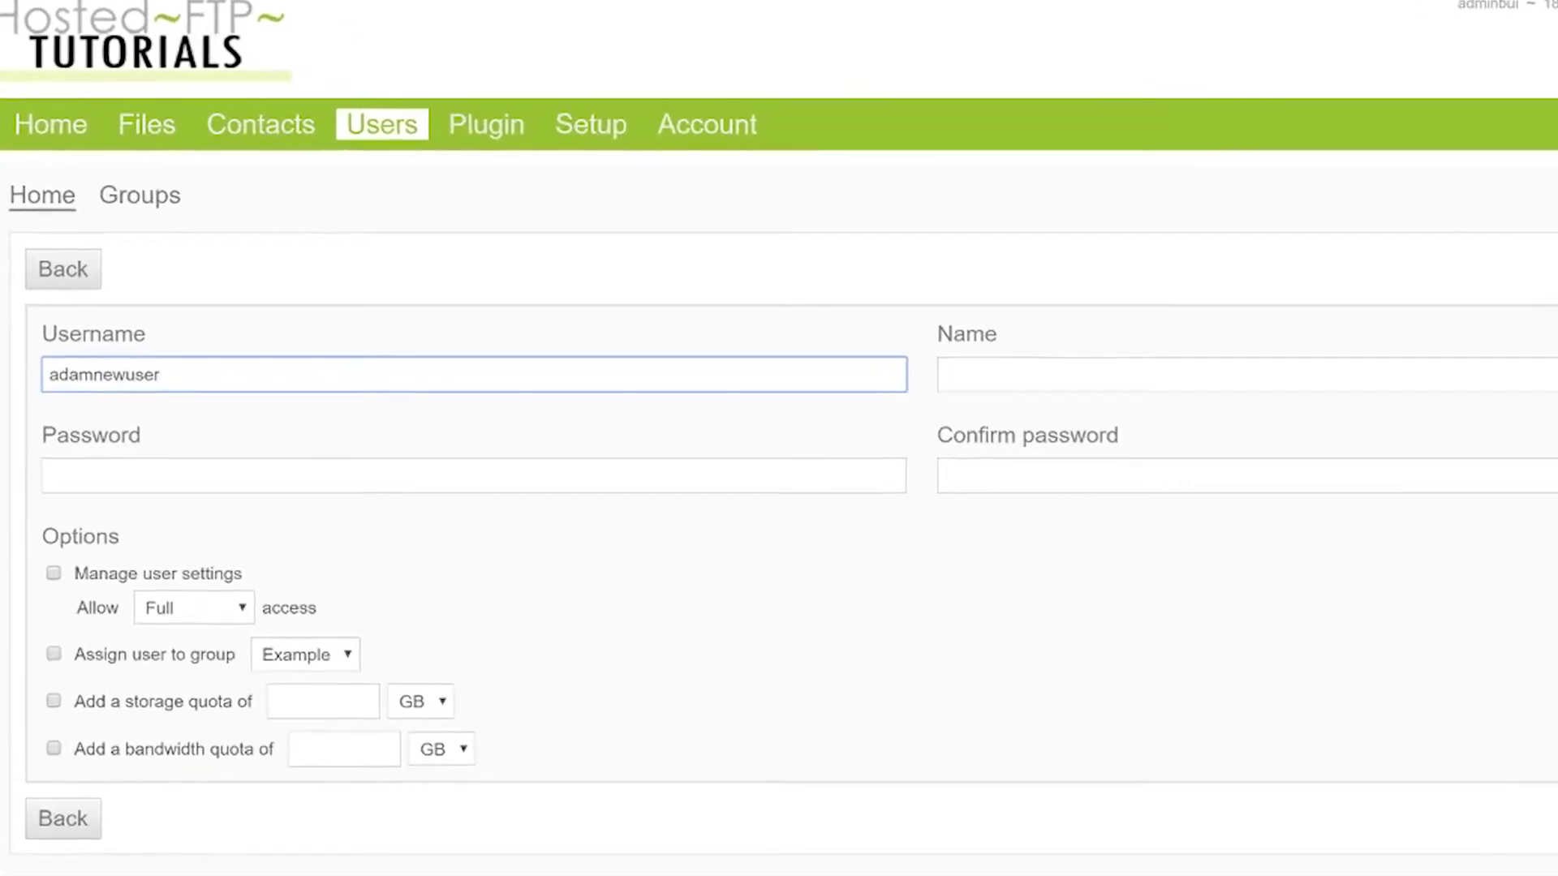
{"action": "left_click", "coordinate": [1217, 369]}
{"action": "type", "text": "click on file"}
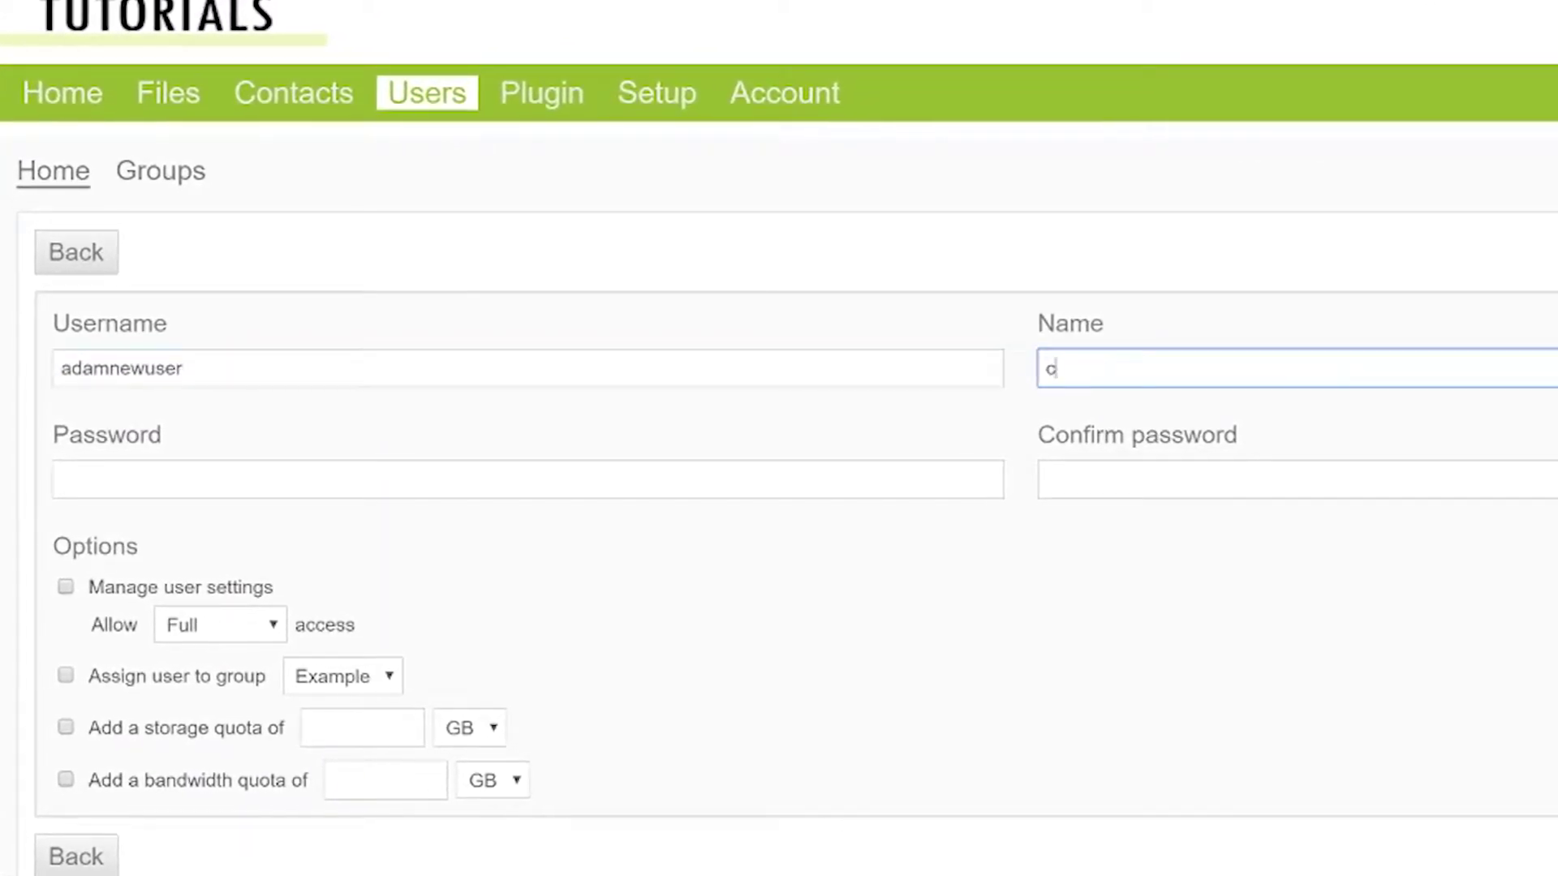
{"action": "type", "text": "s tab to transfer "}
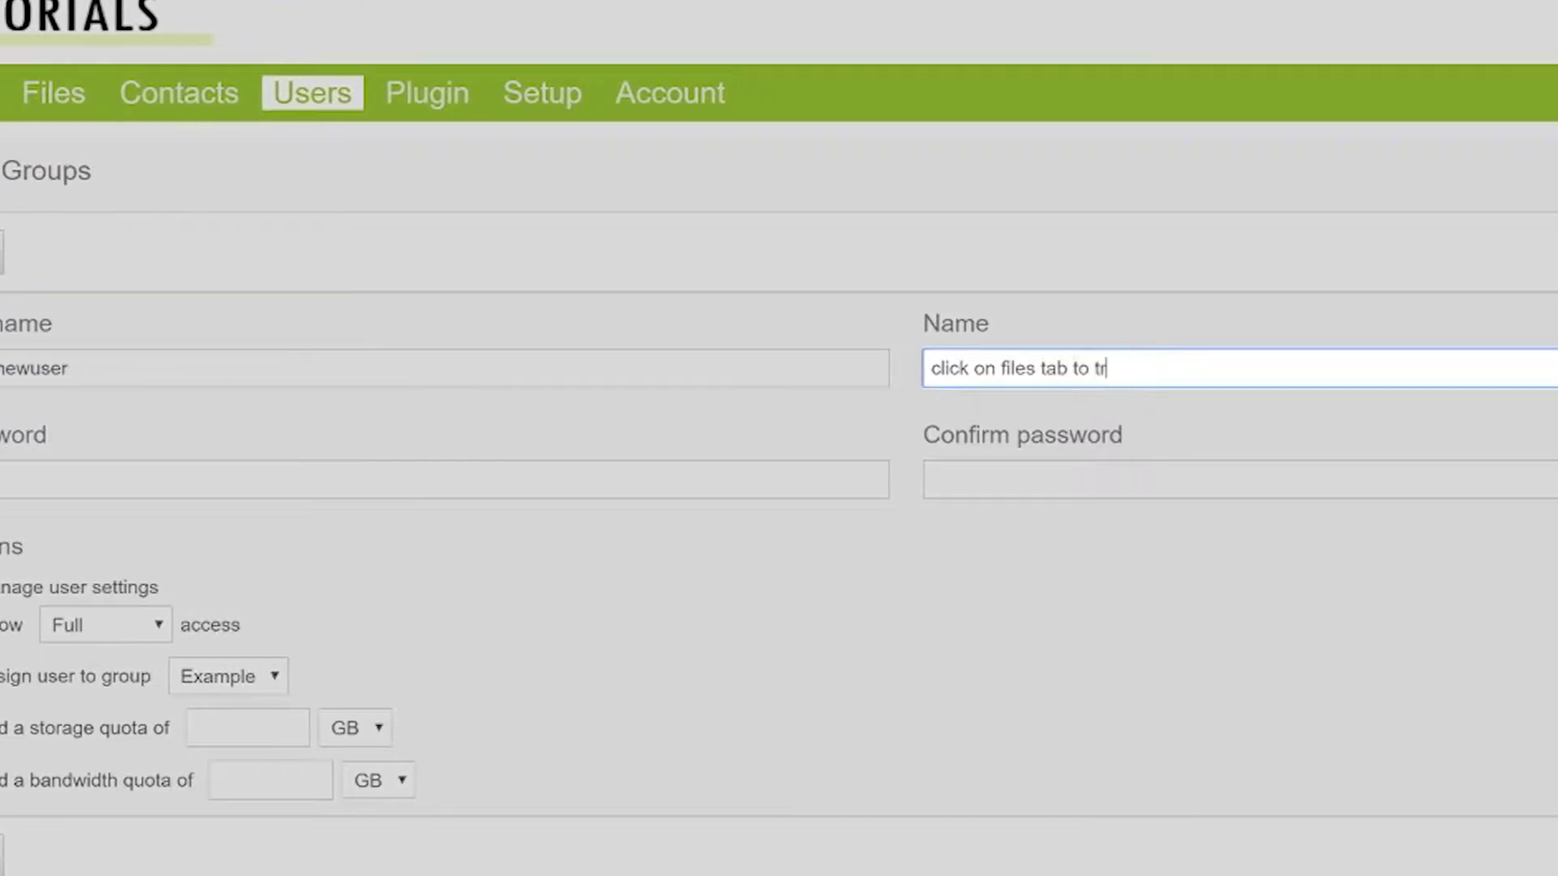
{"action": "type", "text": "files in default f"}
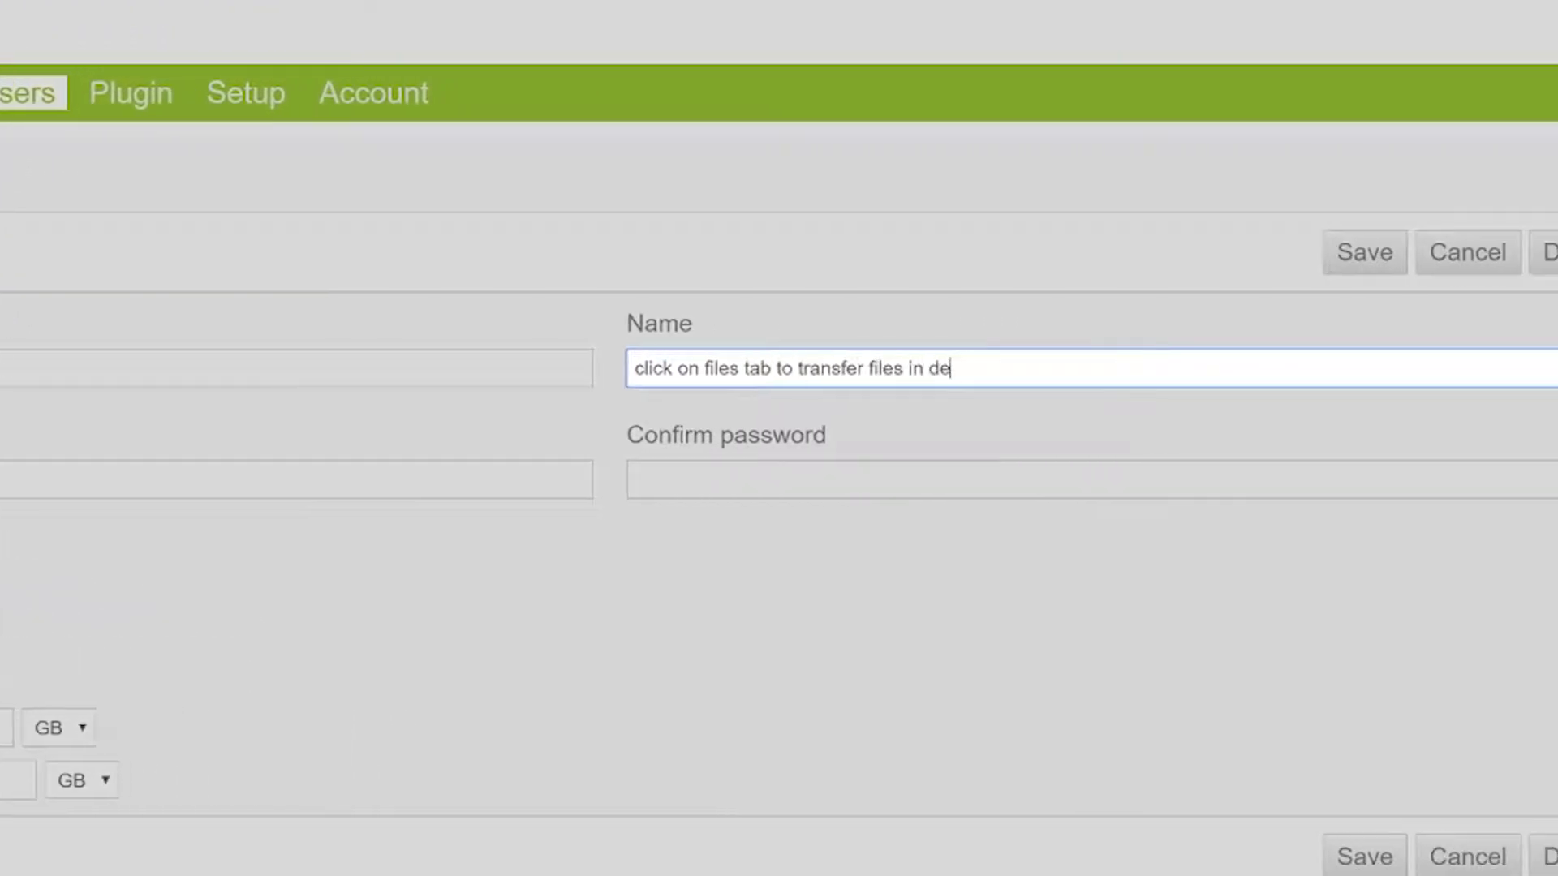
{"action": "type", "text": "older"}
{"action": "left_click", "coordinate": [276, 479]}
{"action": "key", "text": "Tab"}
{"action": "type", "text": "******"}
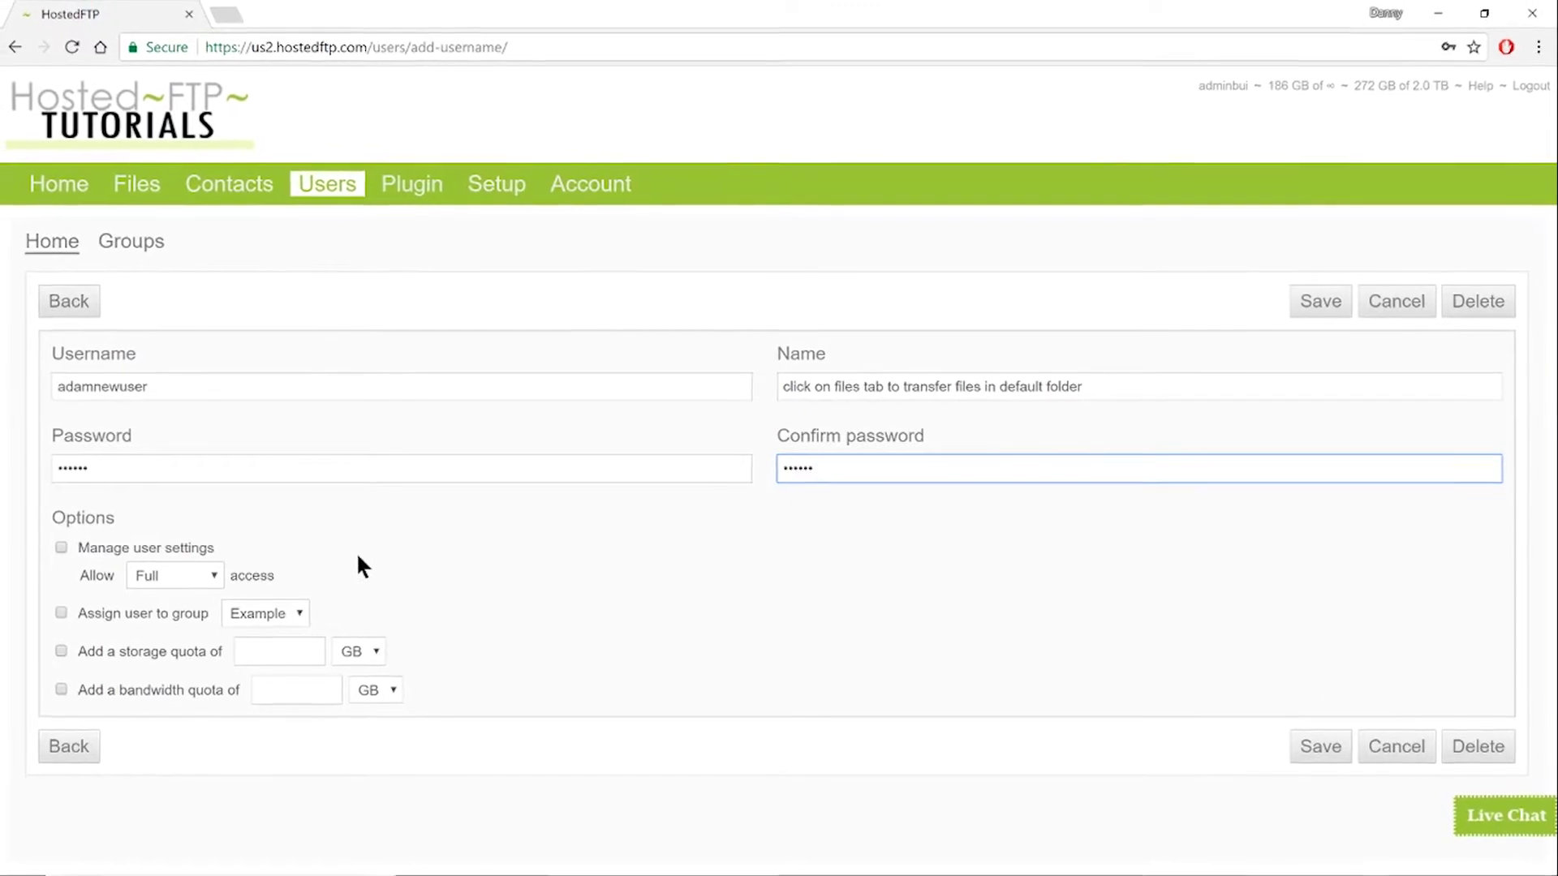
{"action": "left_click", "coordinate": [1296, 297]}
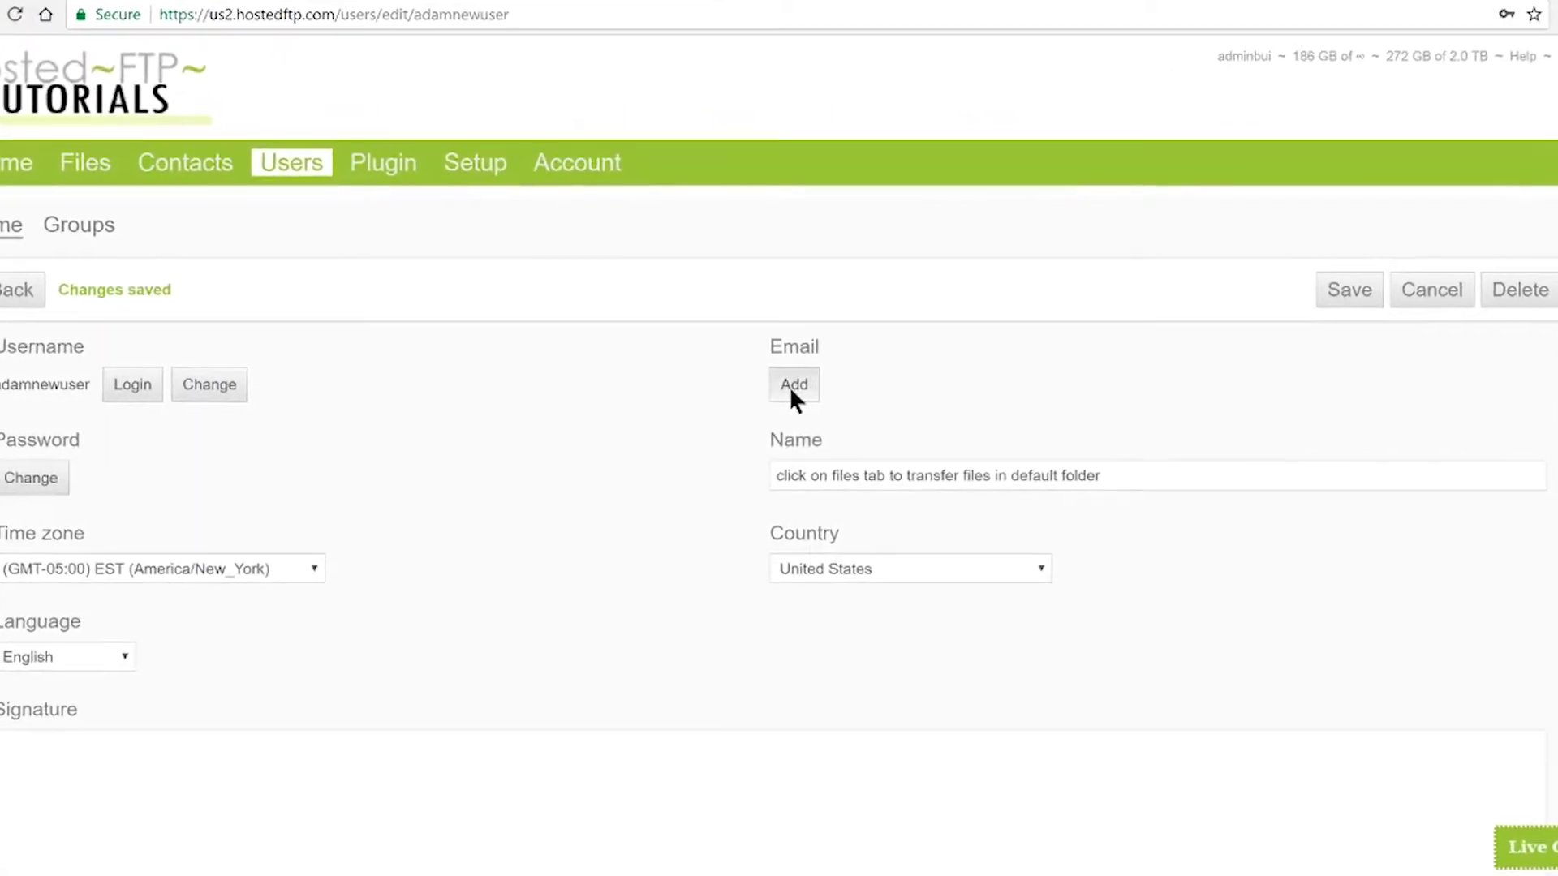
- Fill in the Add email window with the admin password and an address, then cancel it
{"action": "left_click", "coordinate": [793, 388]}
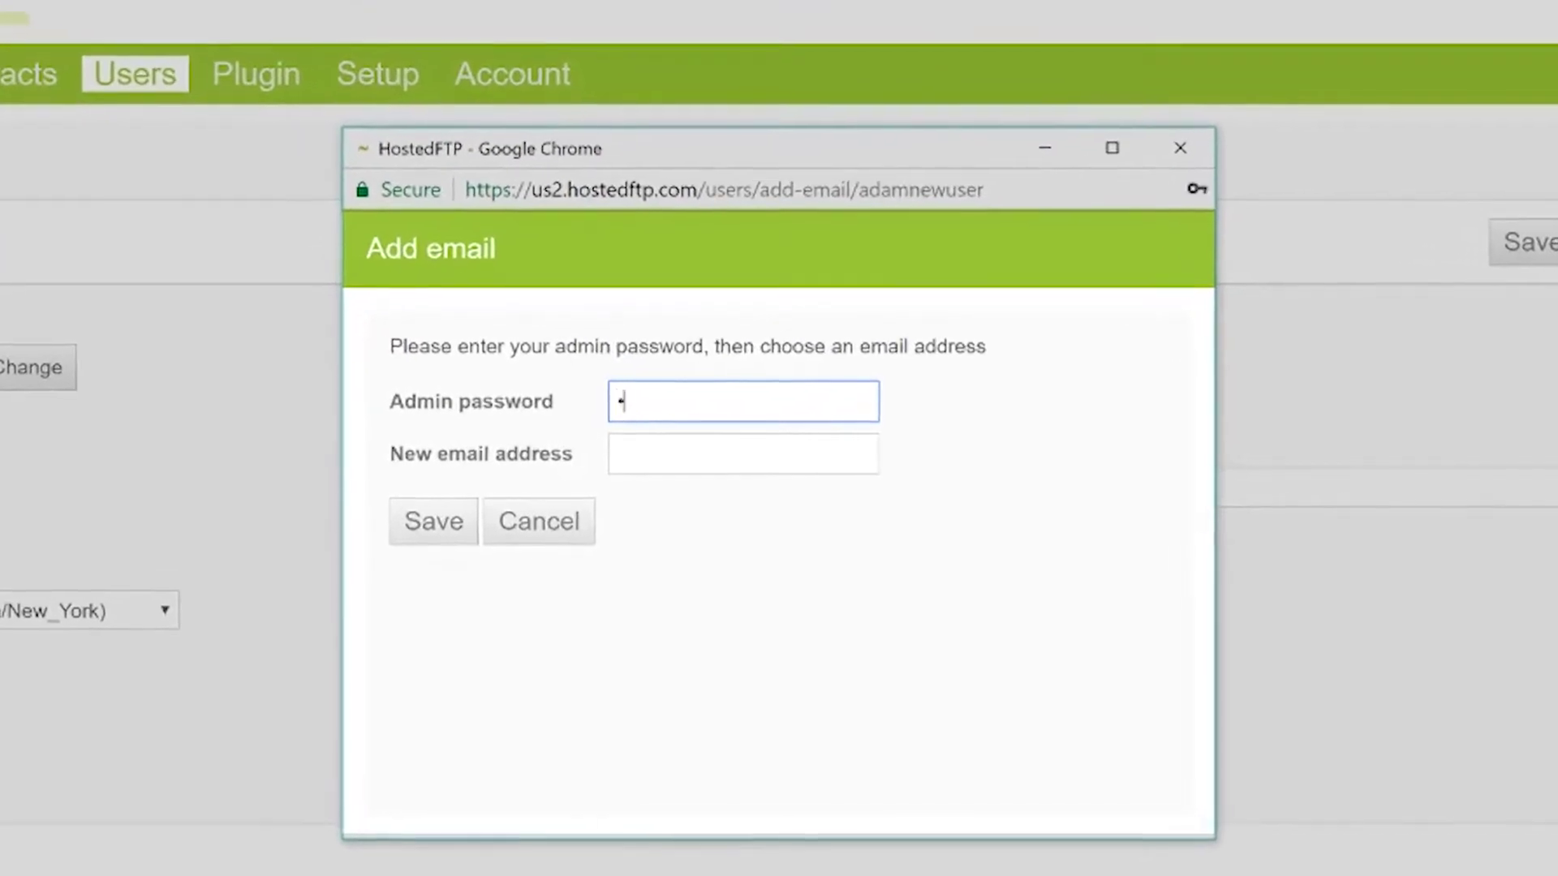
{"action": "type", "text": "**********"}
{"action": "key", "text": "Tab"}
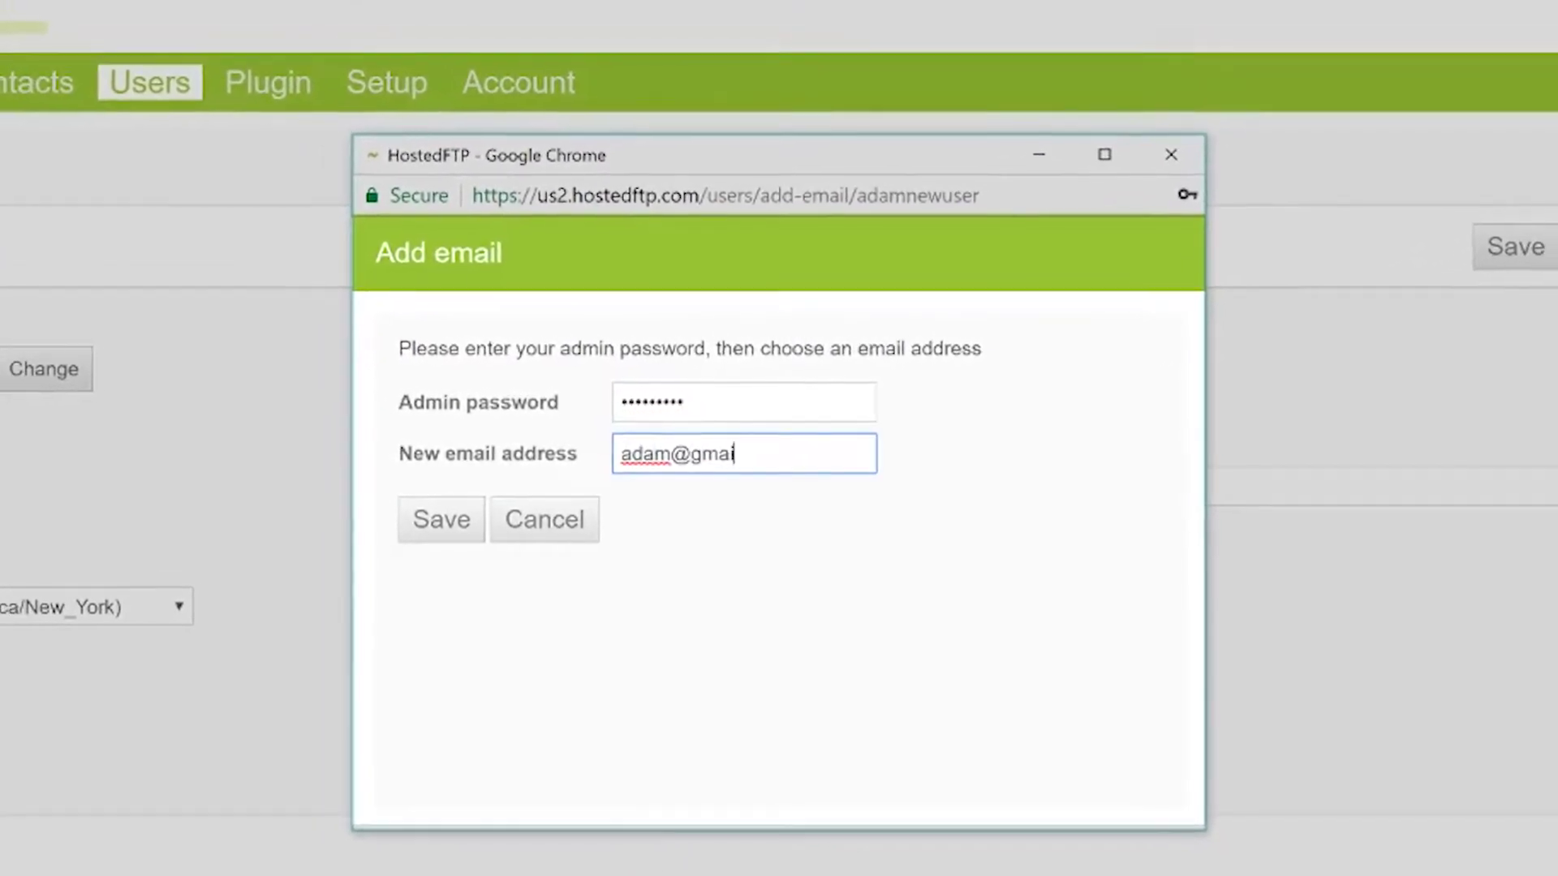
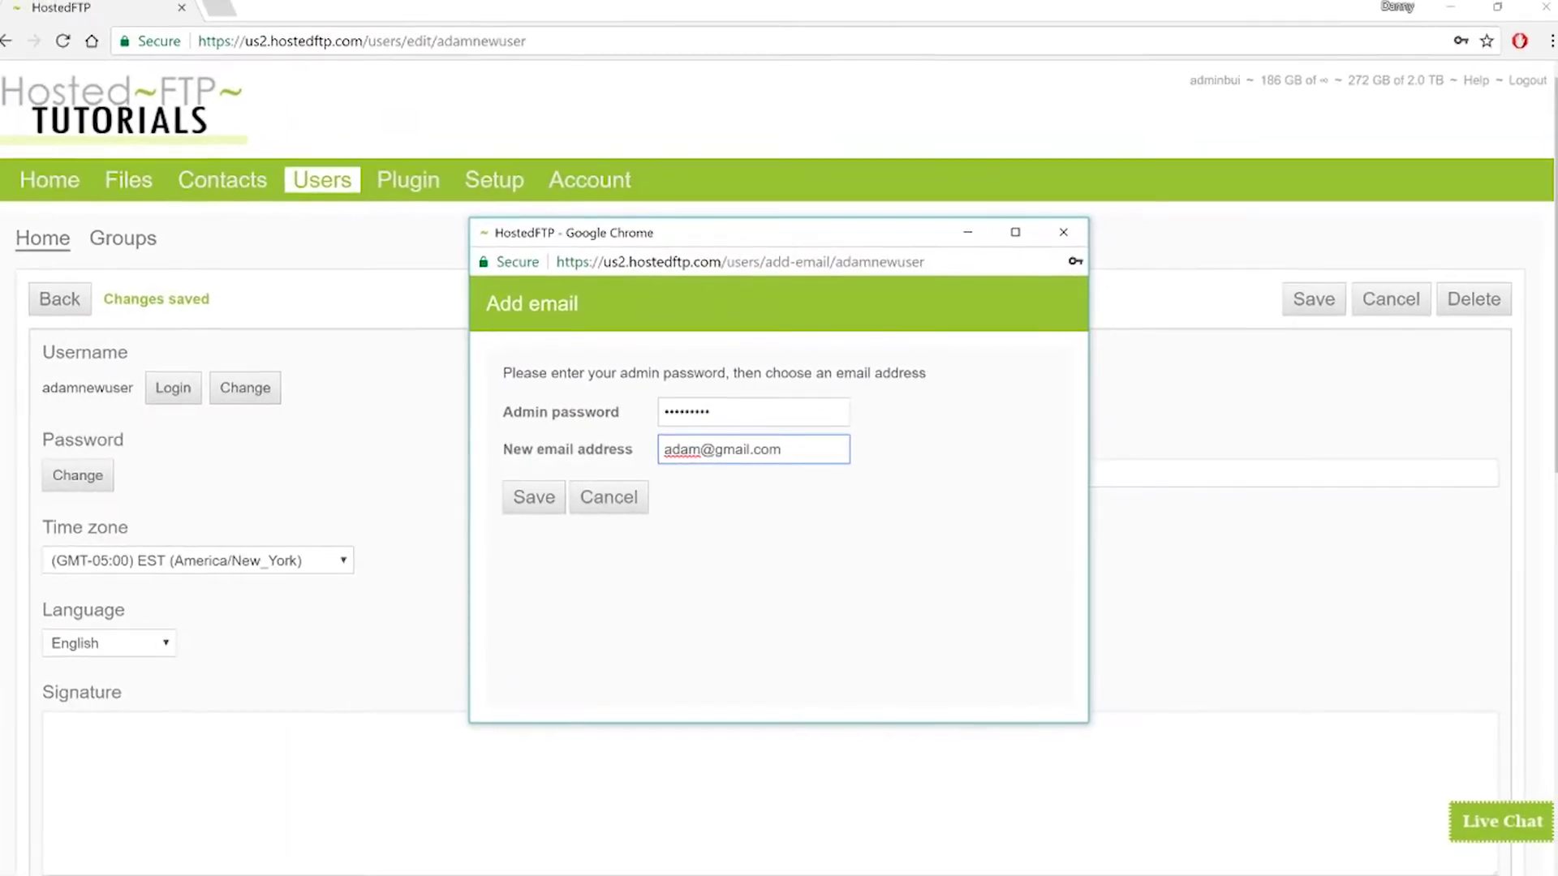
{"action": "left_click", "coordinate": [626, 497]}
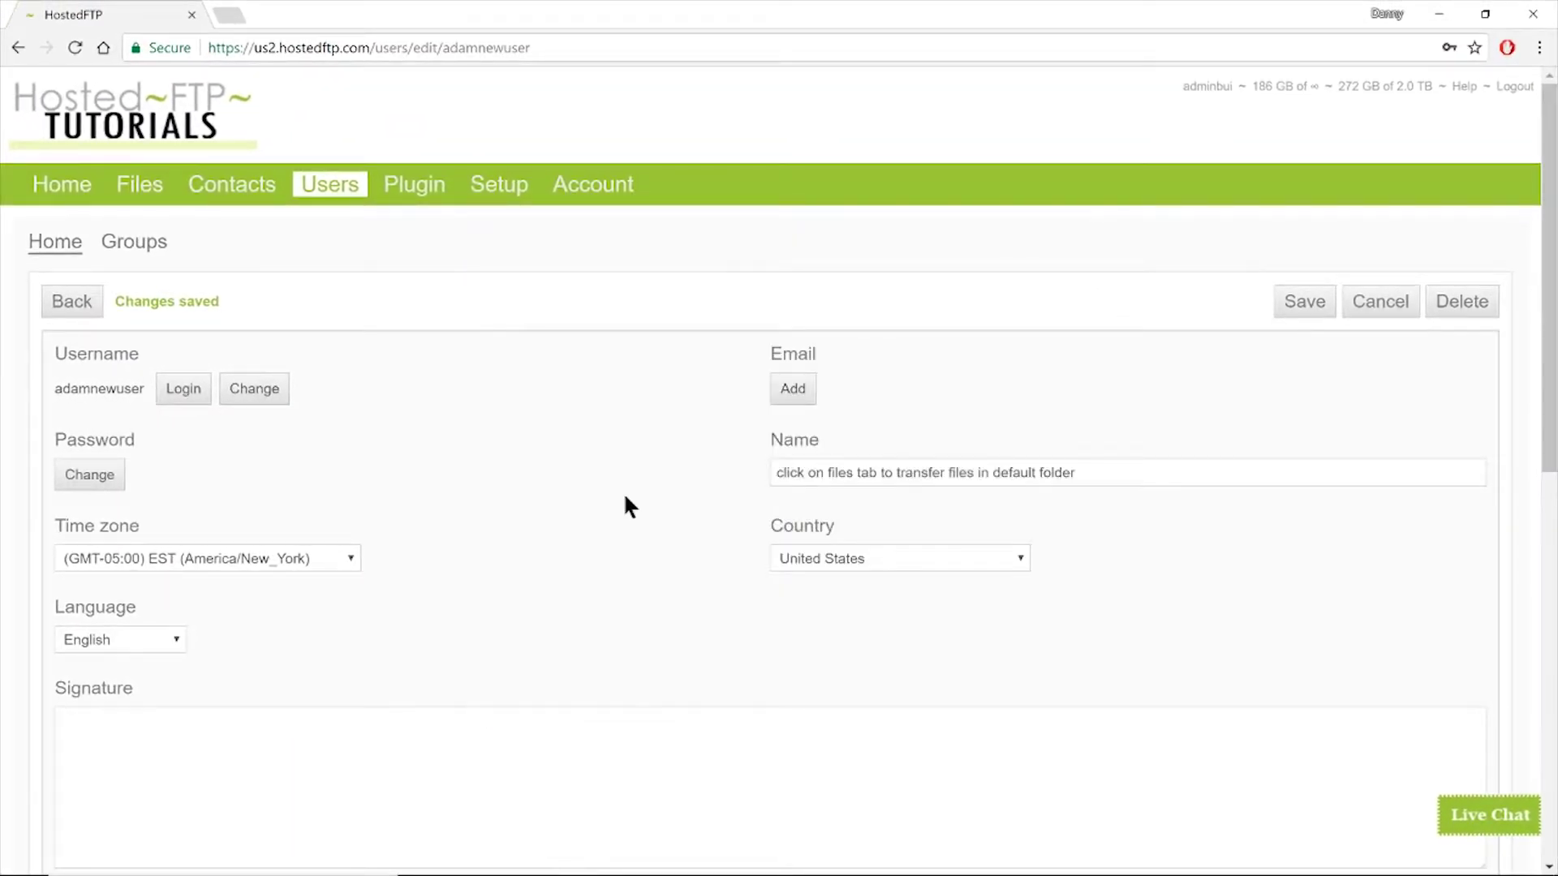
- Tick Active, Admin, Force FTPS/SFTP and Manage user settings in the user's Options
{"action": "scroll", "coordinate": [616, 499], "scroll_direction": "down", "scroll_amount": 6}
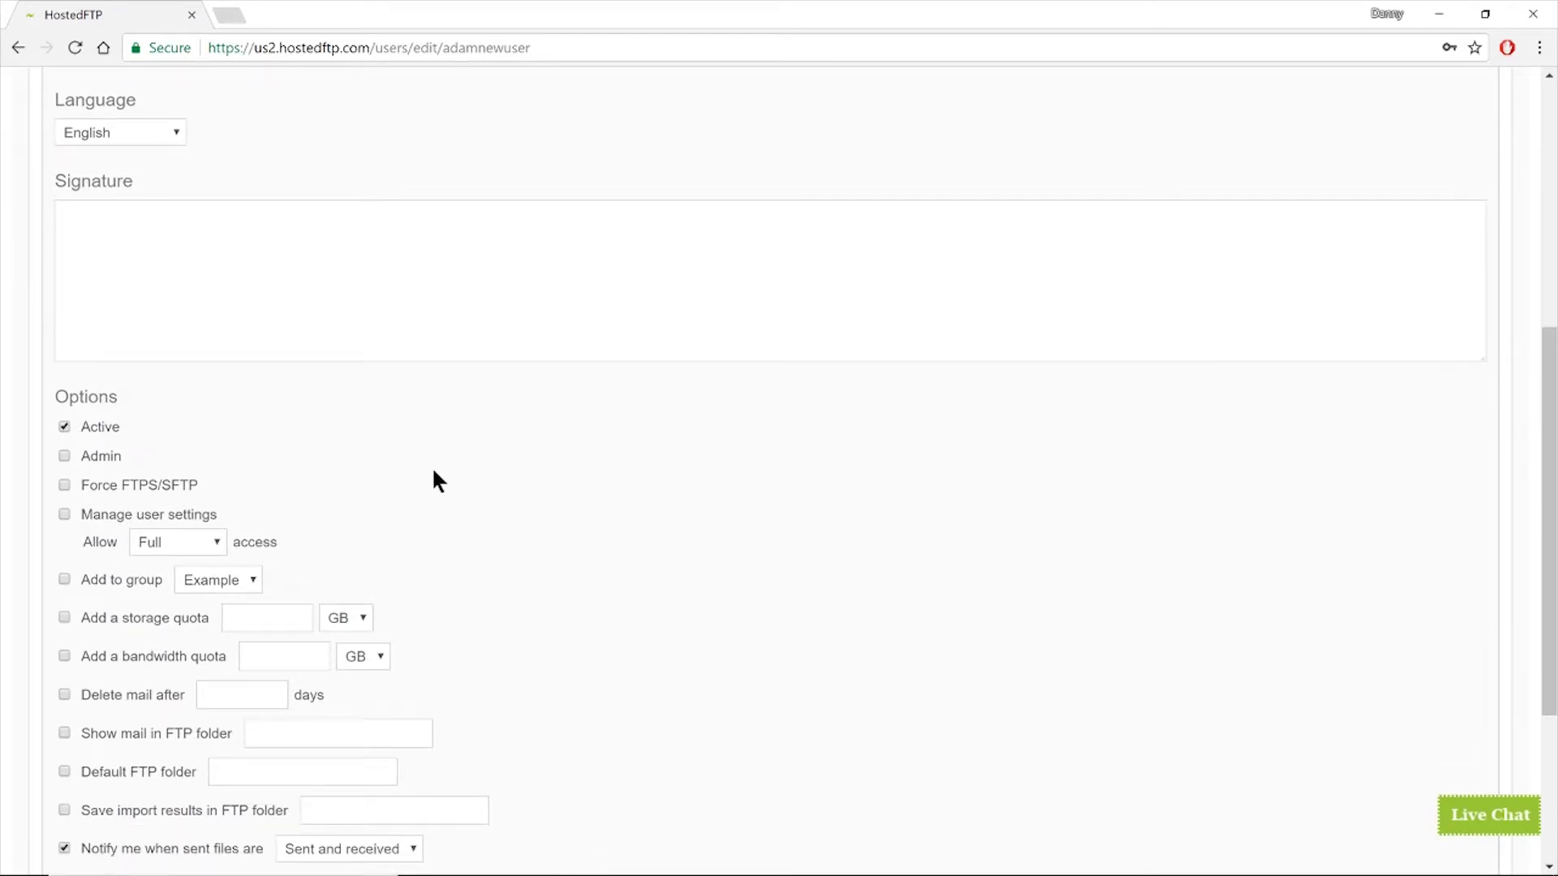
{"action": "left_click", "coordinate": [64, 427]}
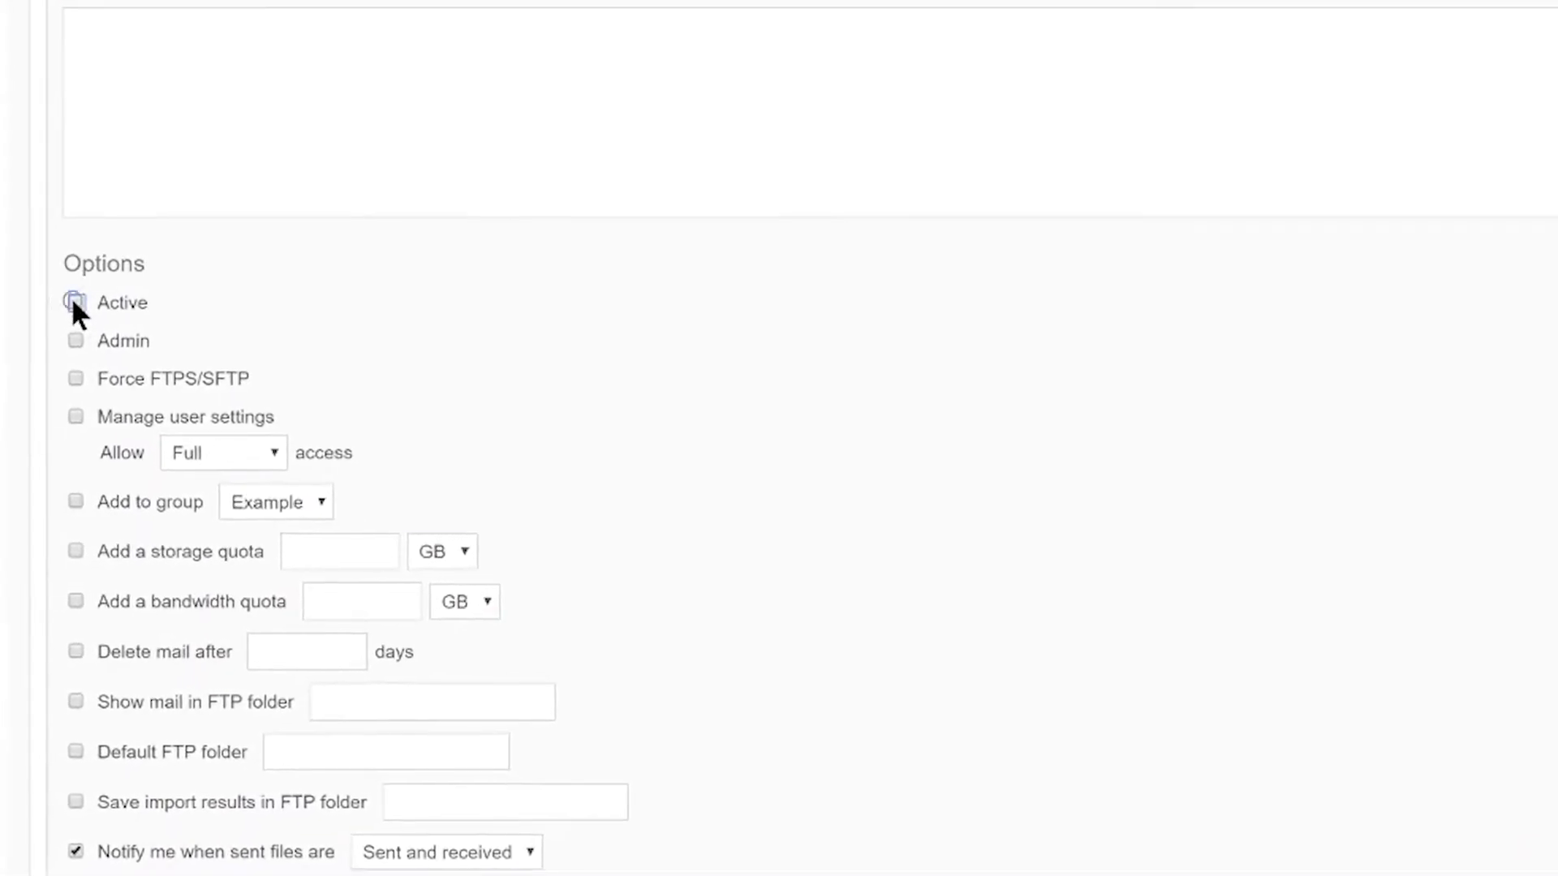
{"action": "left_click", "coordinate": [45, 371]}
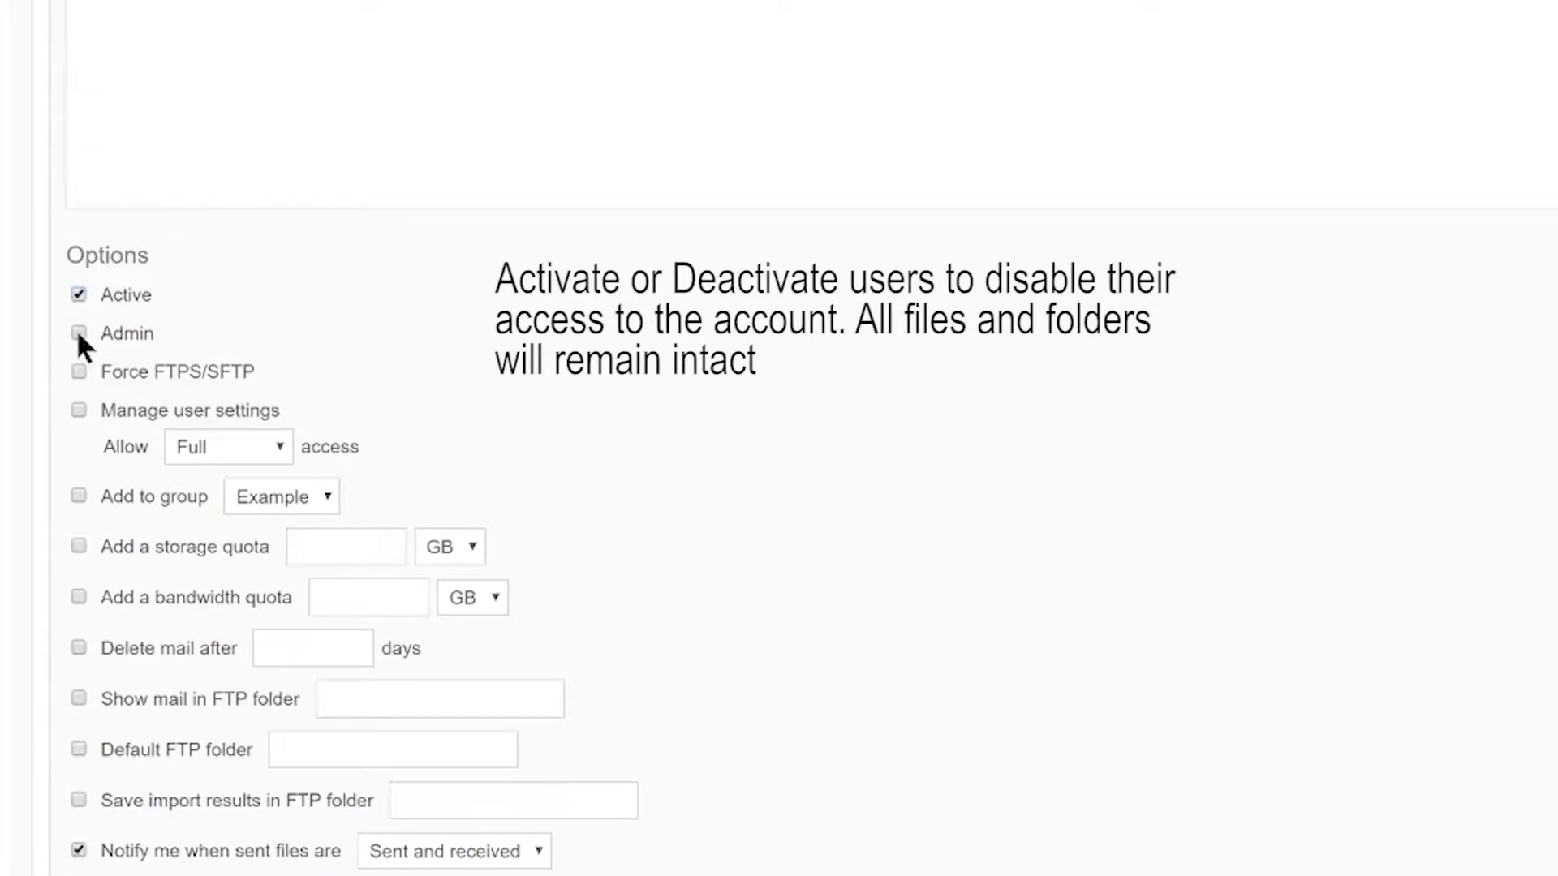
{"action": "left_click", "coordinate": [77, 333]}
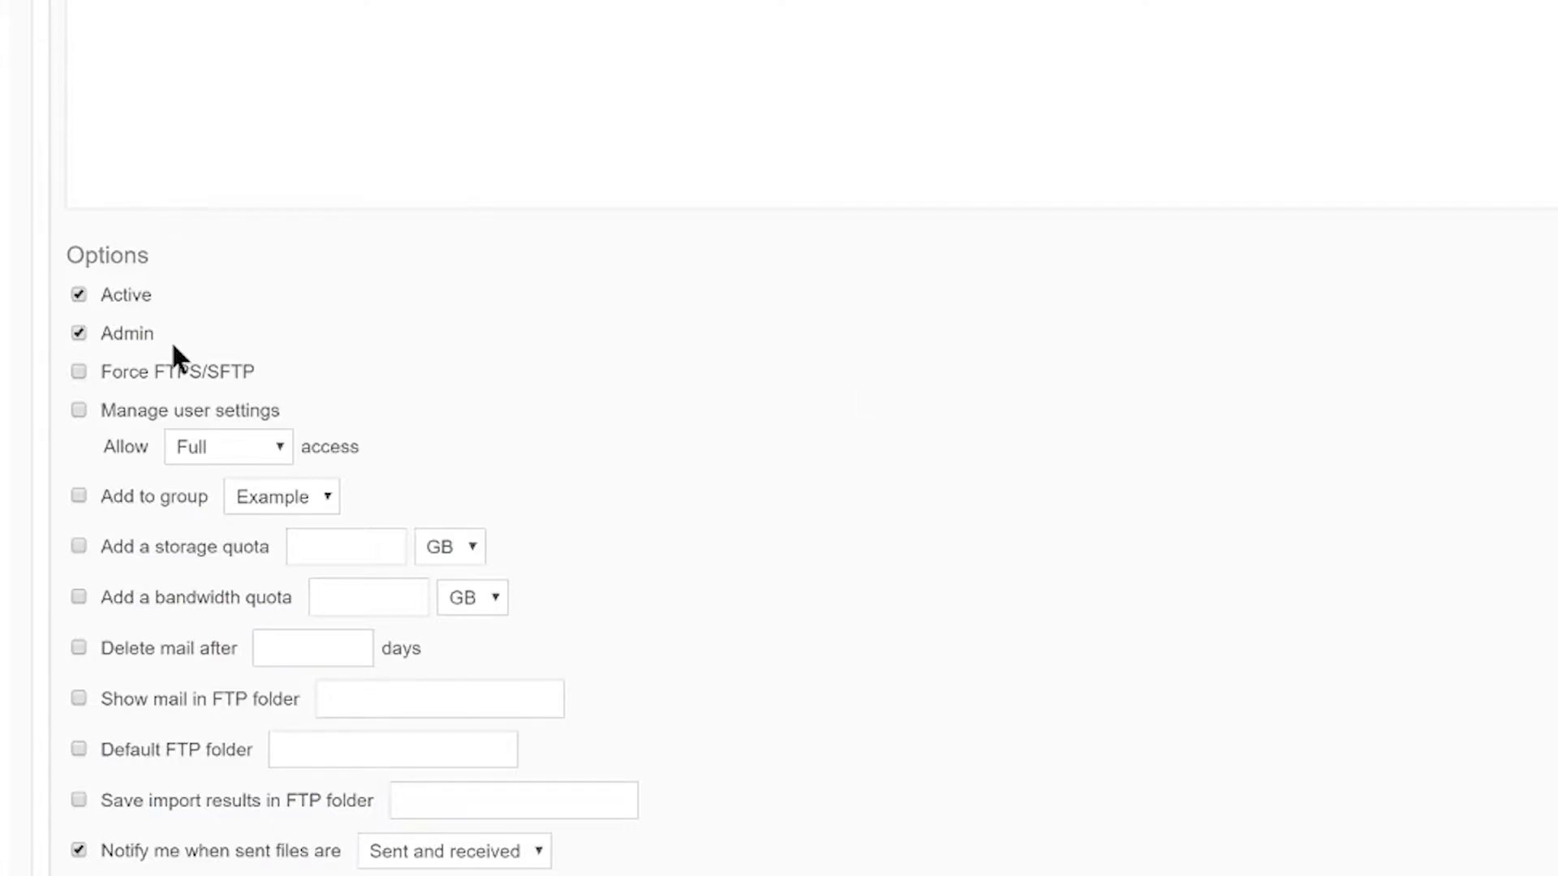
{"action": "left_click", "coordinate": [79, 371]}
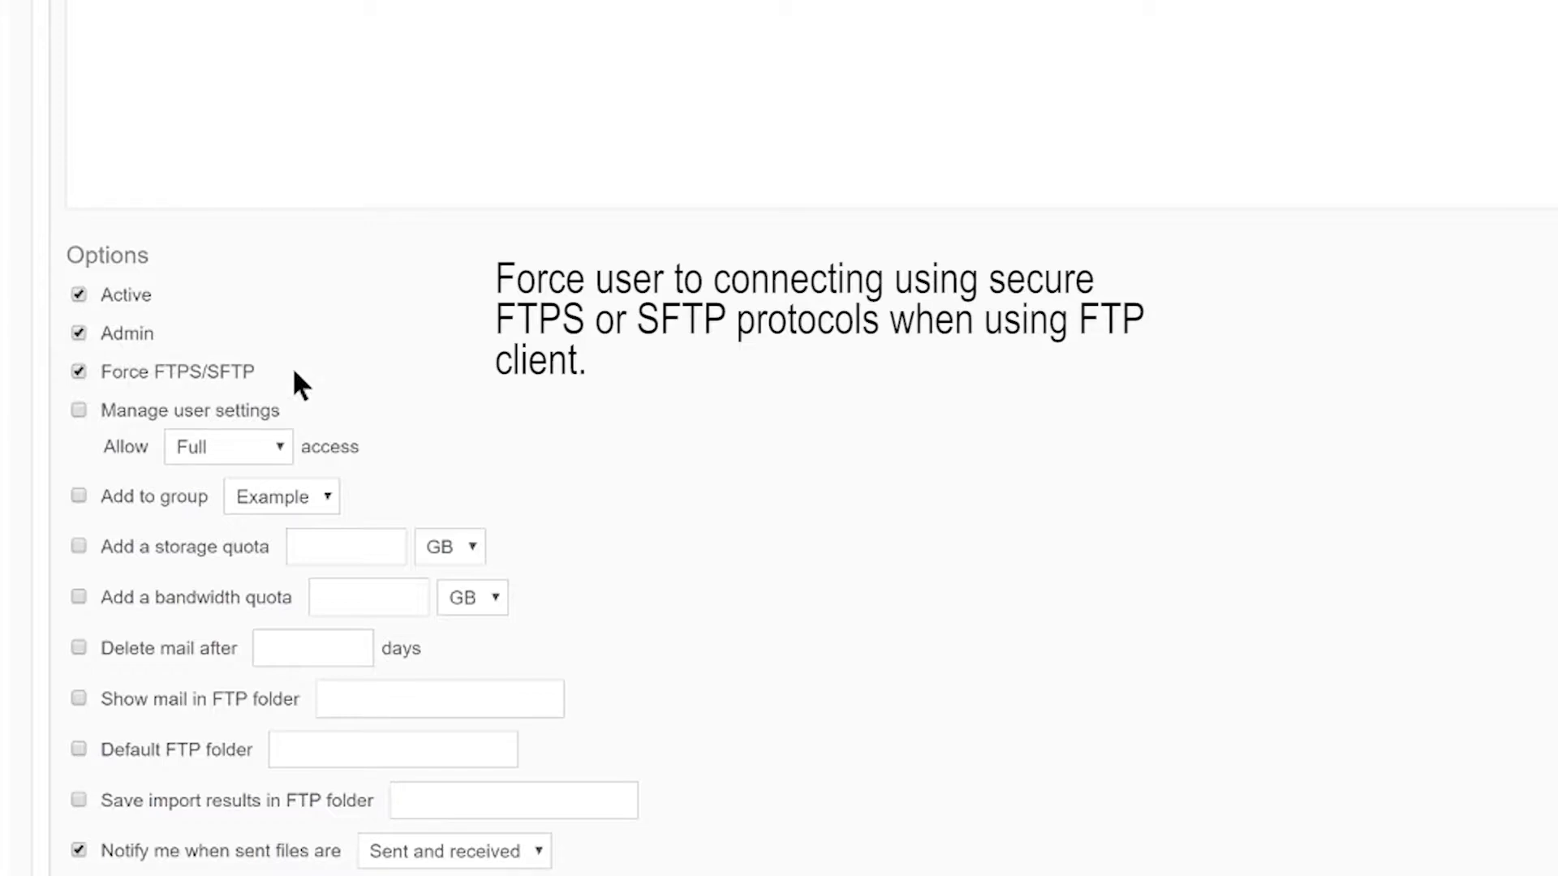
{"action": "left_click", "coordinate": [79, 410]}
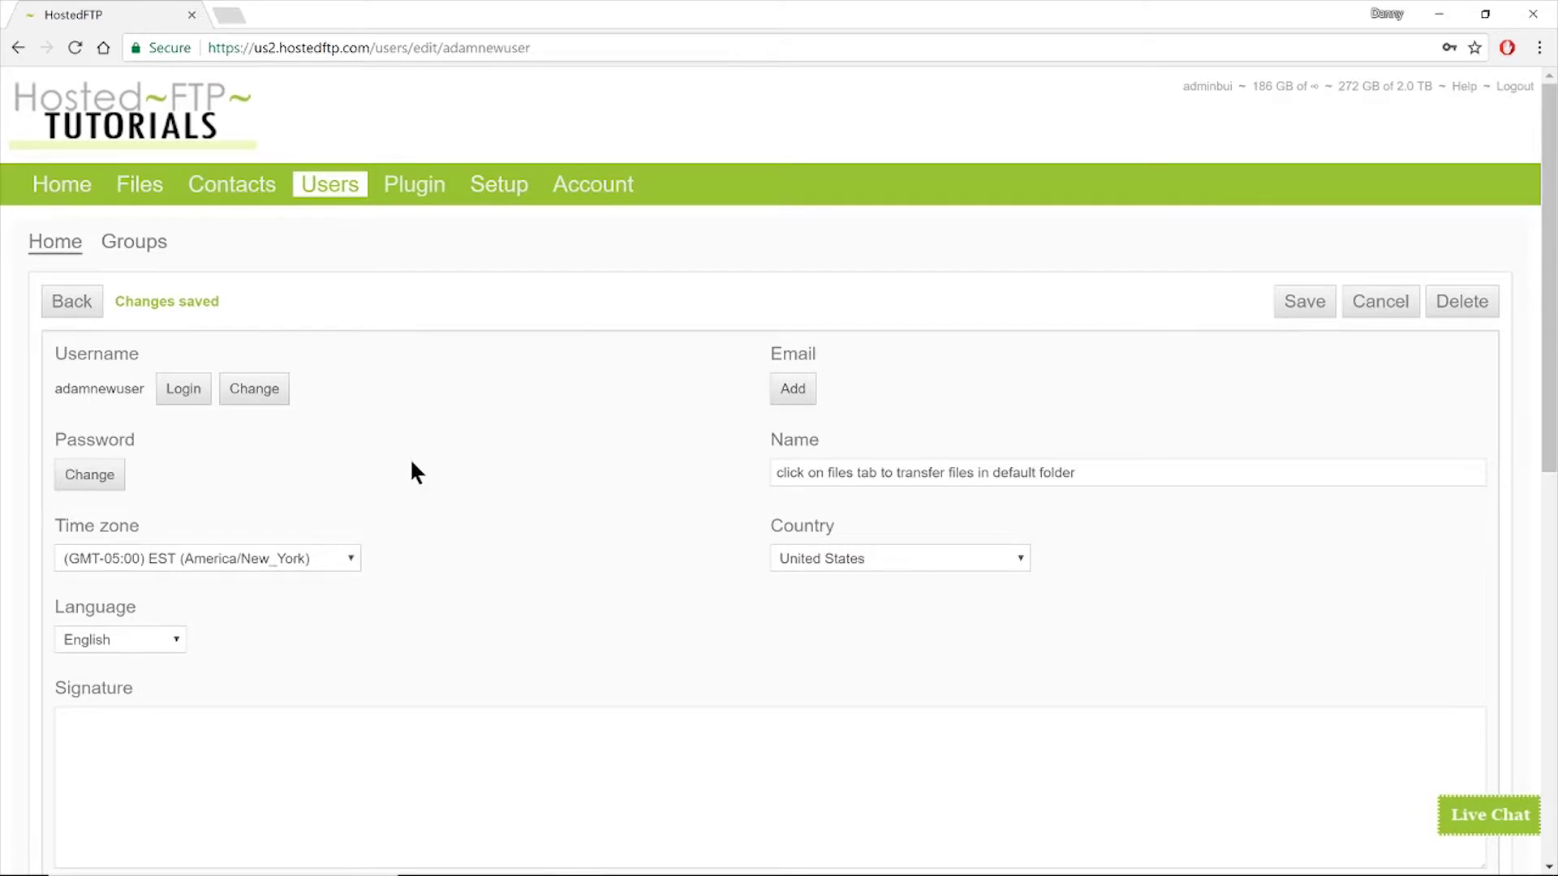
{"action": "scroll", "coordinate": [411, 458], "scroll_direction": "down", "scroll_amount": 6}
{"action": "scroll", "coordinate": [410, 473], "scroll_direction": "down", "scroll_amount": 2}
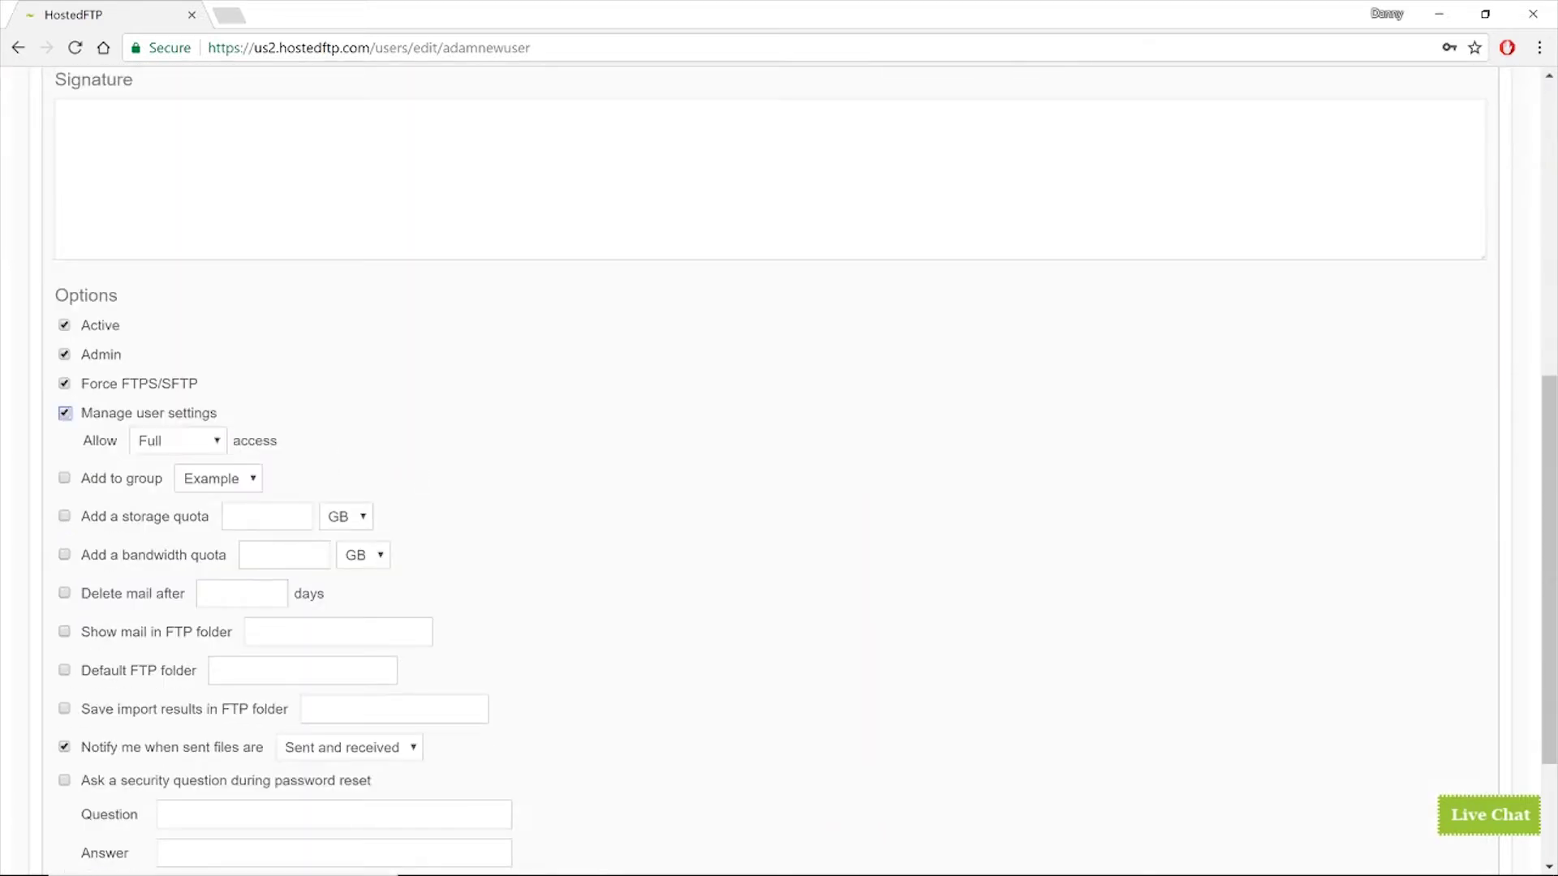
{"action": "left_click", "coordinate": [218, 439]}
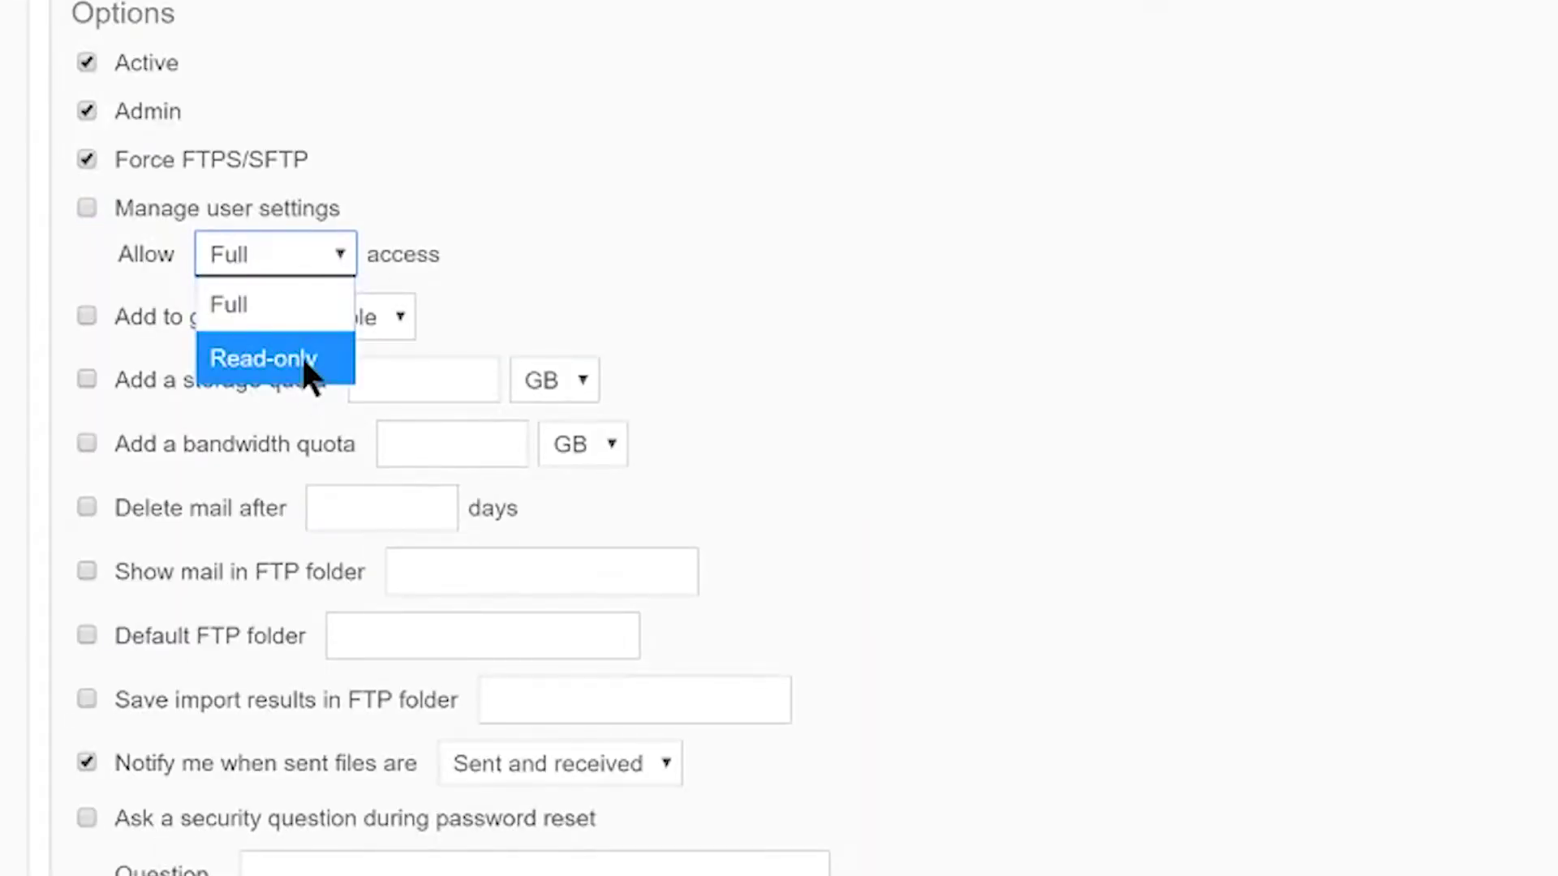
{"action": "left_click", "coordinate": [383, 204]}
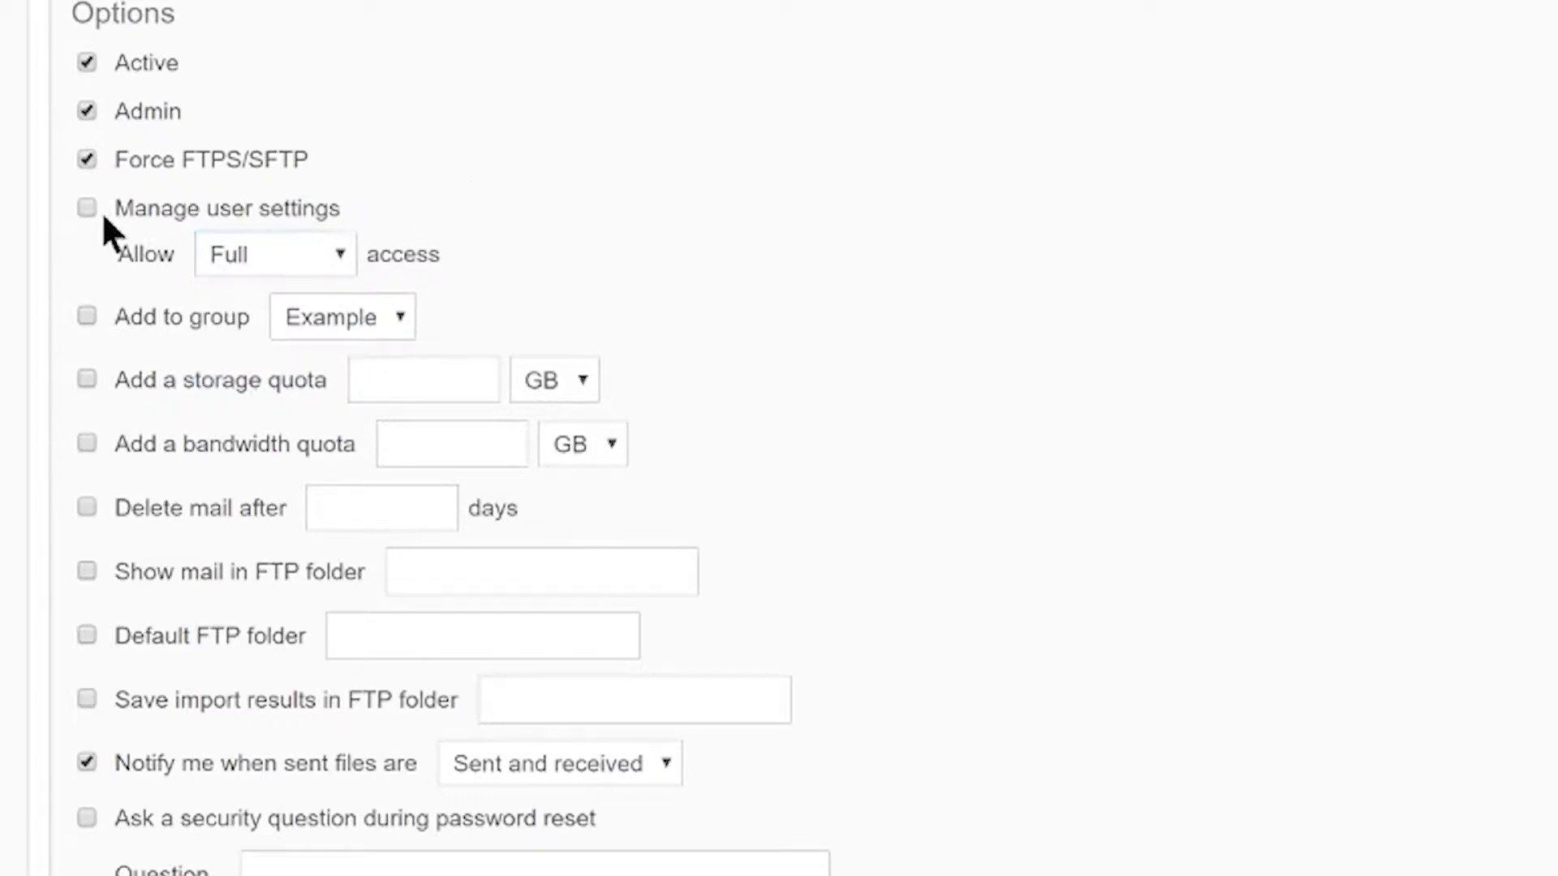
{"action": "left_click", "coordinate": [254, 256]}
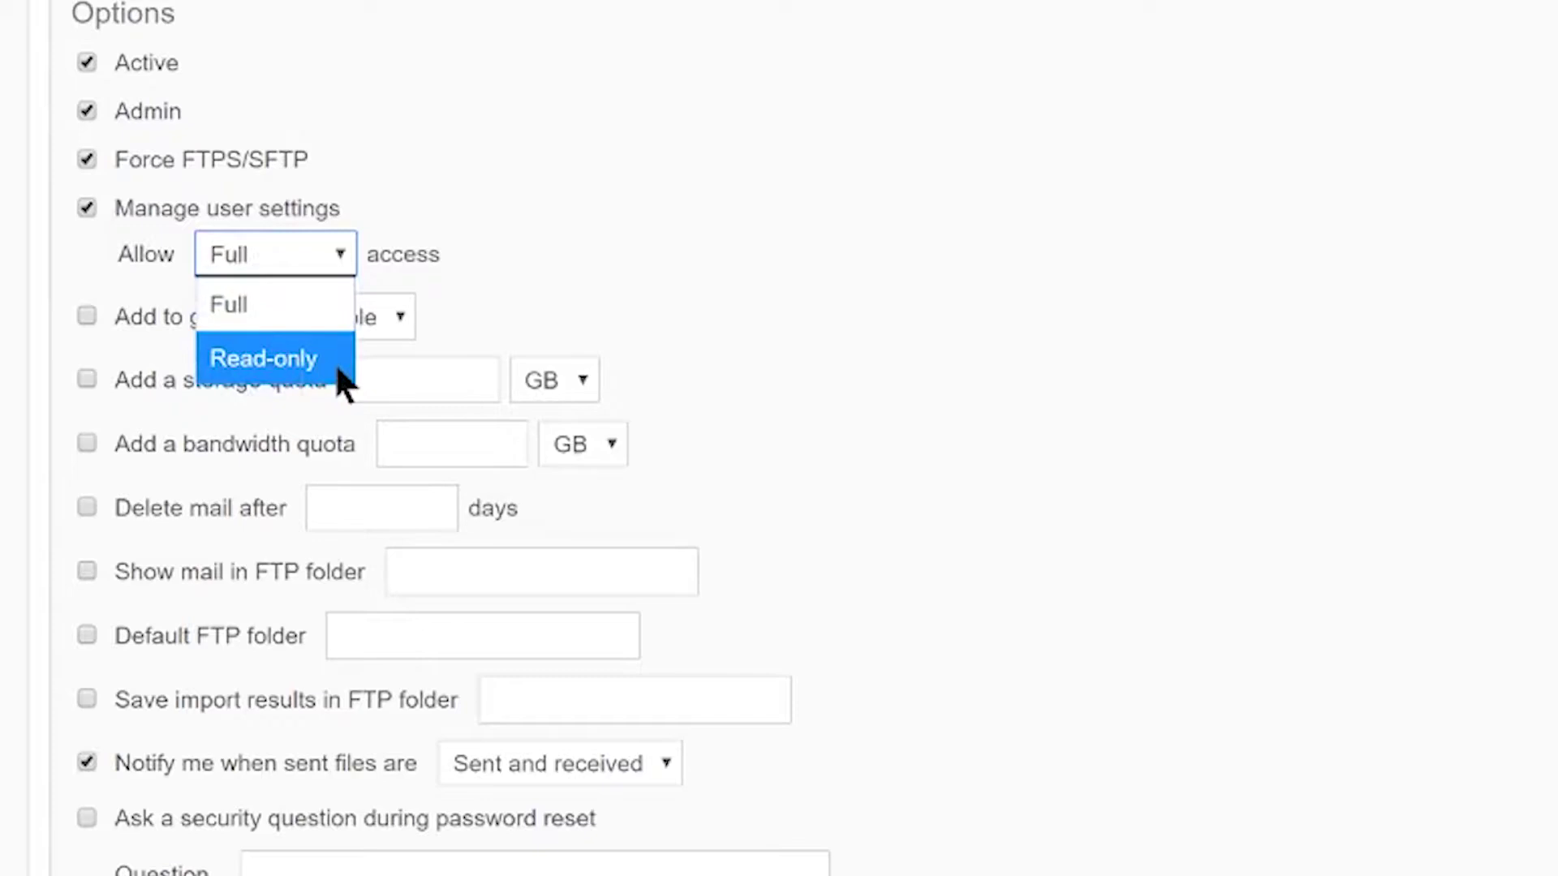
- Untick Manage user settings and set a 40 GB storage quota
{"action": "left_click", "coordinate": [441, 174]}
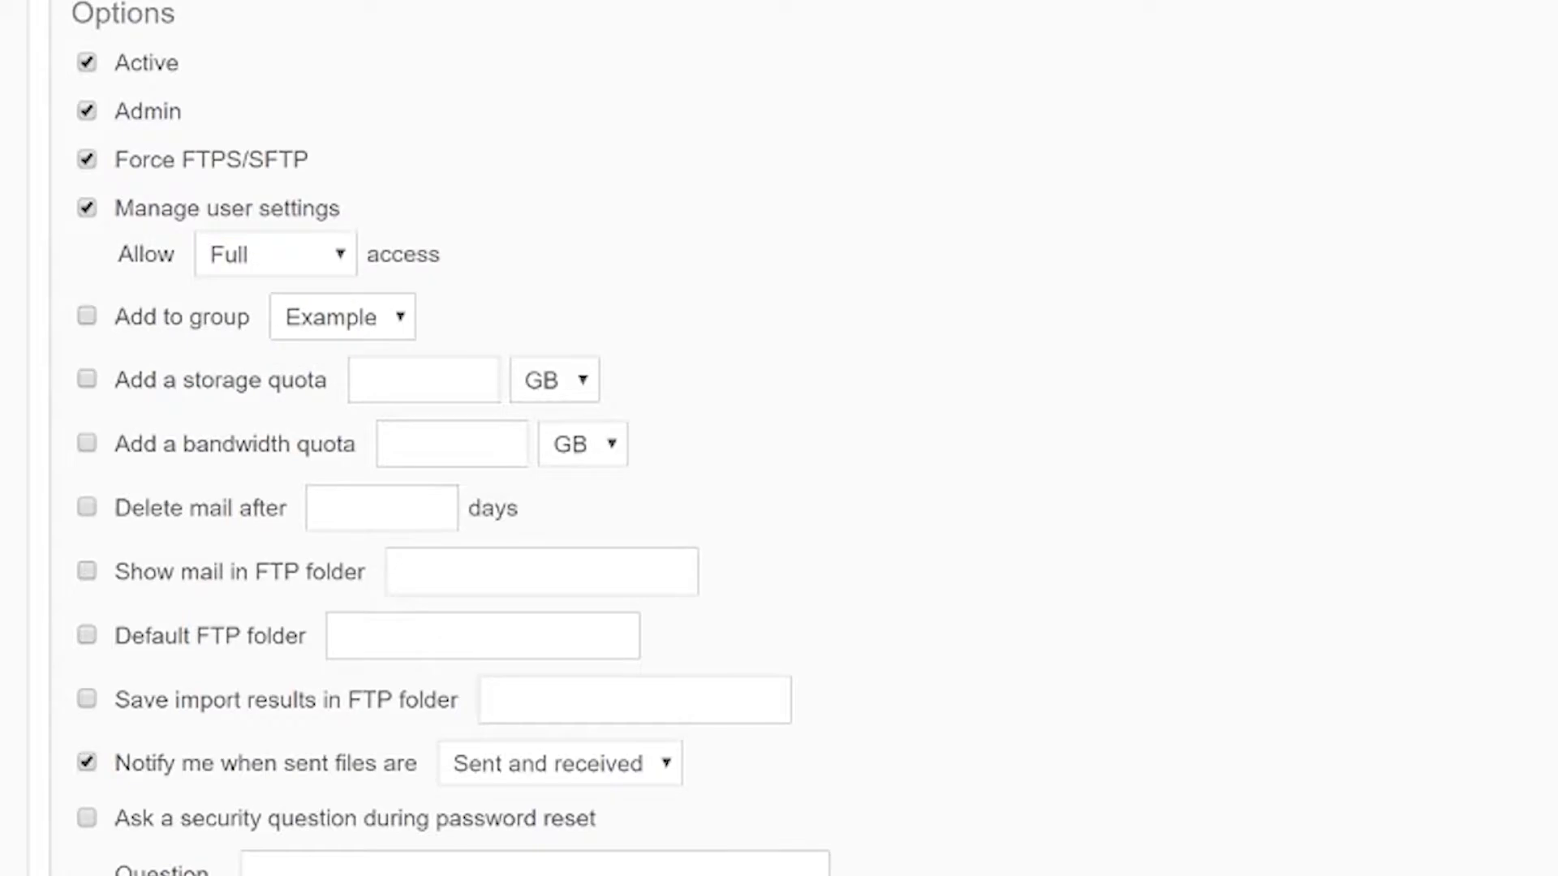
{"action": "left_click", "coordinate": [86, 208]}
{"action": "left_click", "coordinate": [422, 379]}
{"action": "type", "text": "40"}
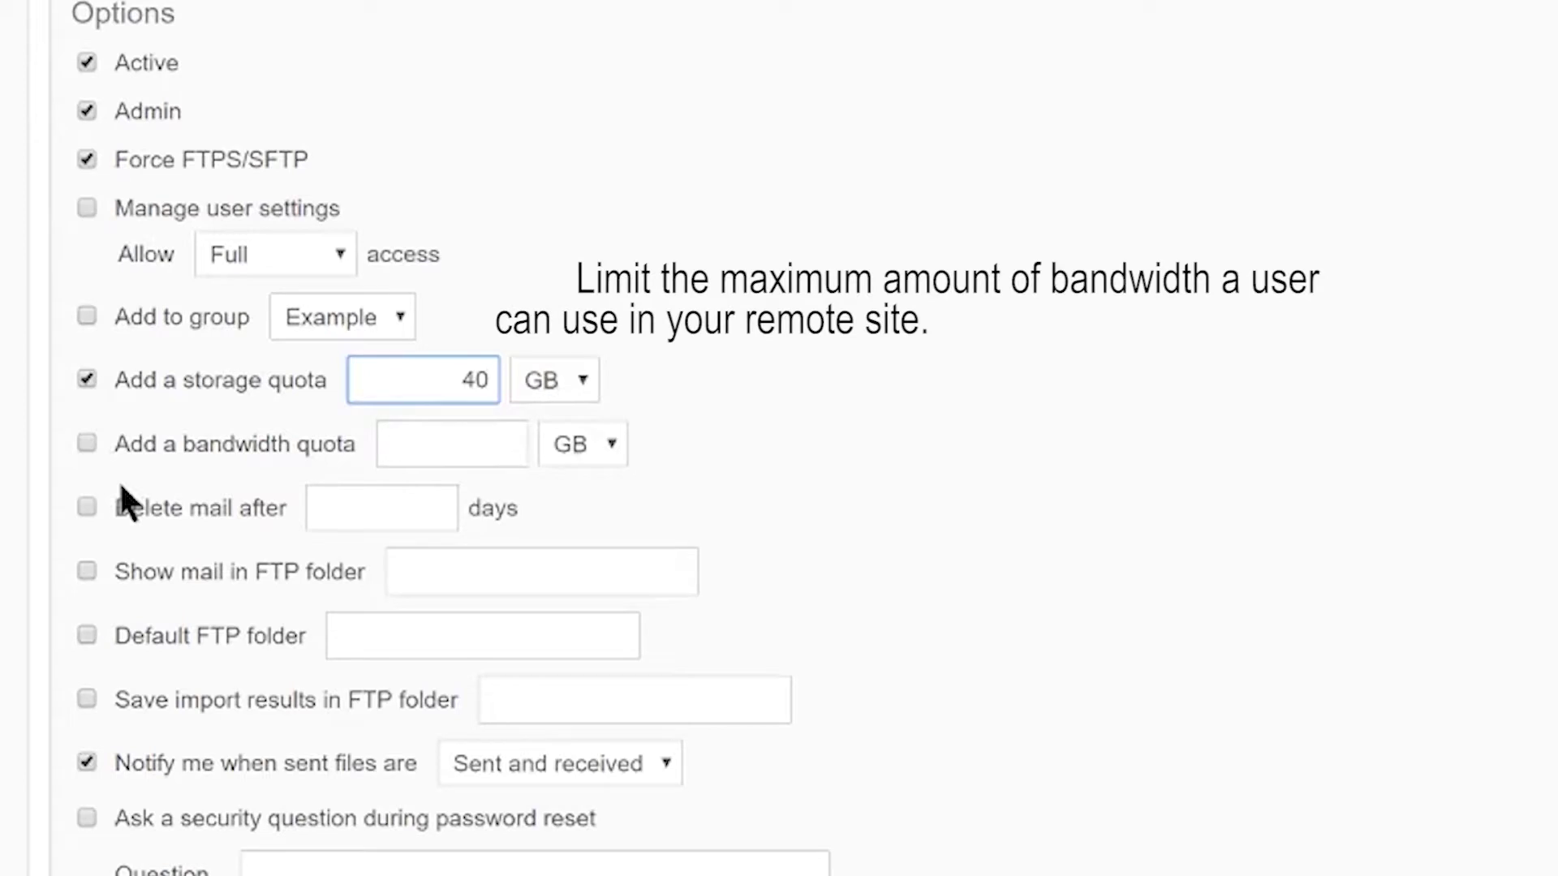
- Add a 200 GB bandwidth quota and enable deleting mail after a set period
{"action": "left_click", "coordinate": [87, 443]}
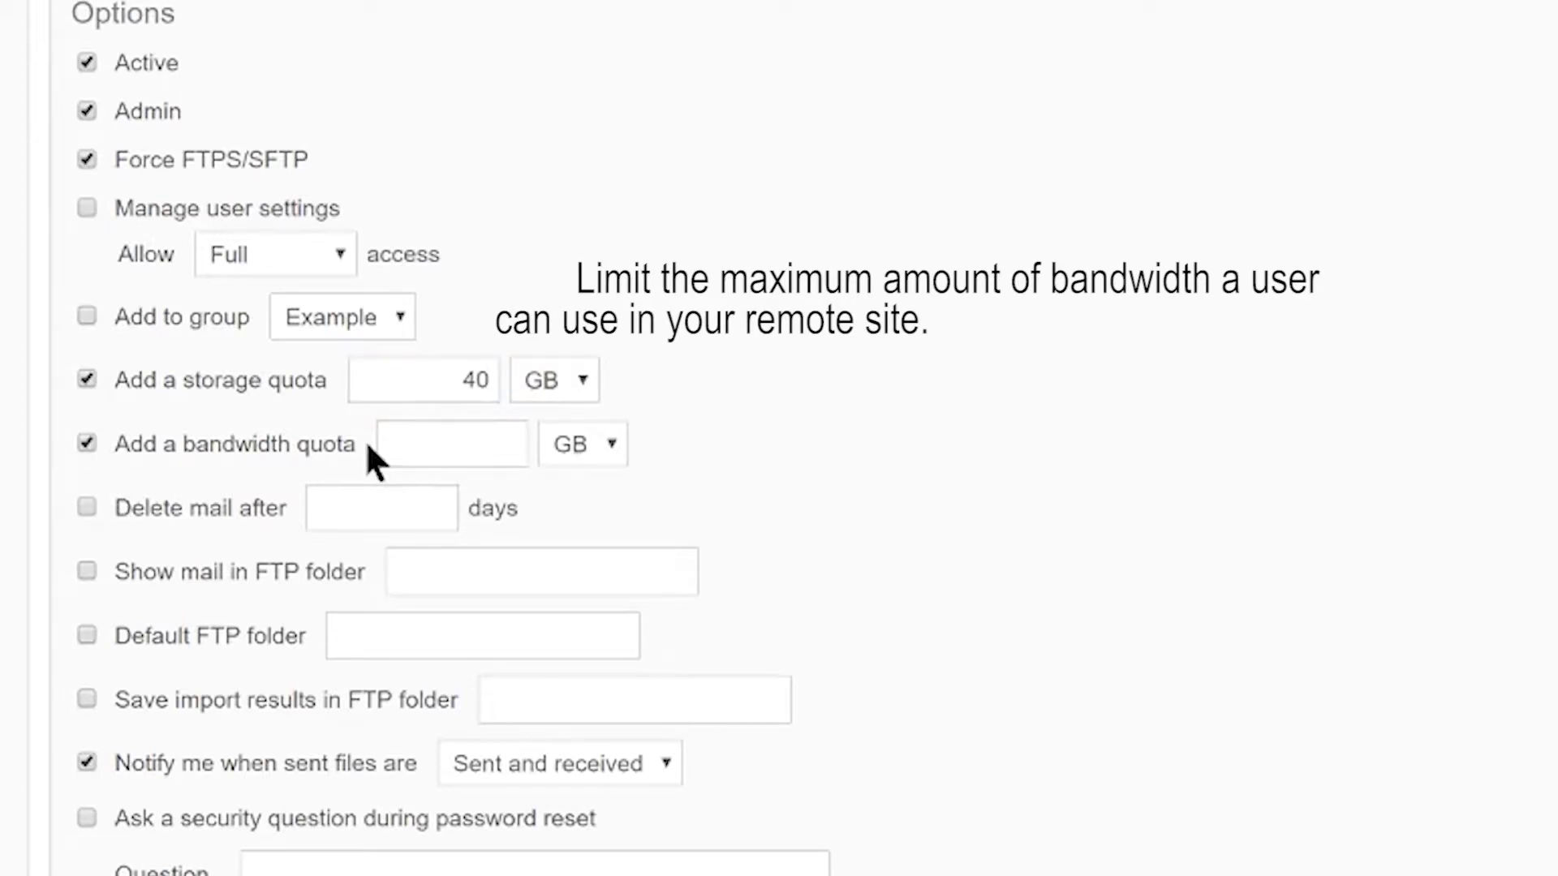
{"action": "left_click", "coordinate": [428, 430]}
{"action": "type", "text": "200"}
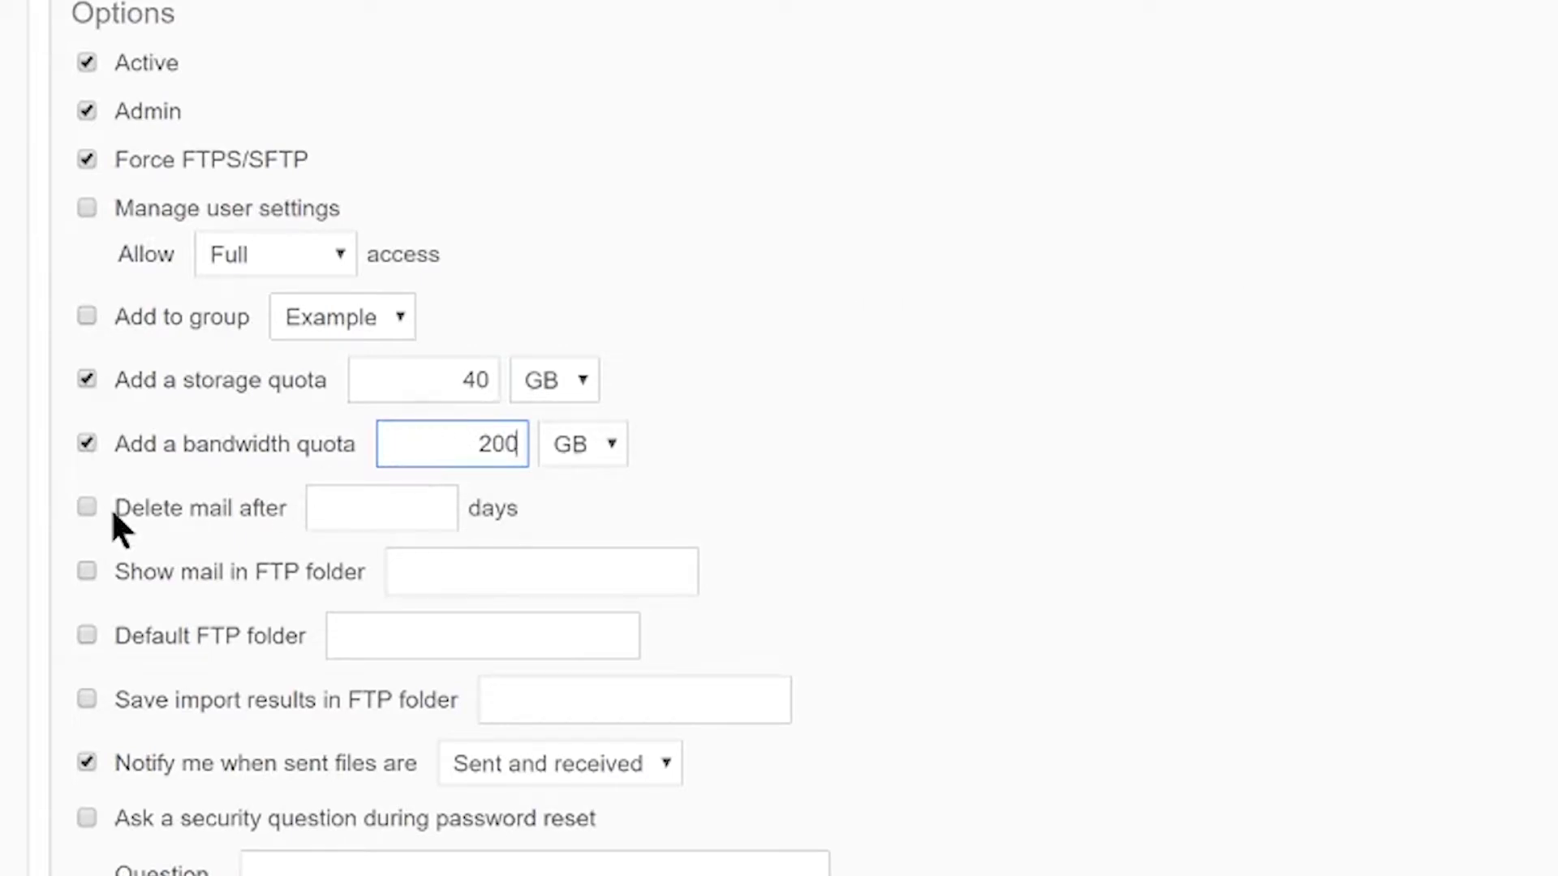
{"action": "left_click", "coordinate": [87, 508]}
{"action": "key", "text": "Tab"}
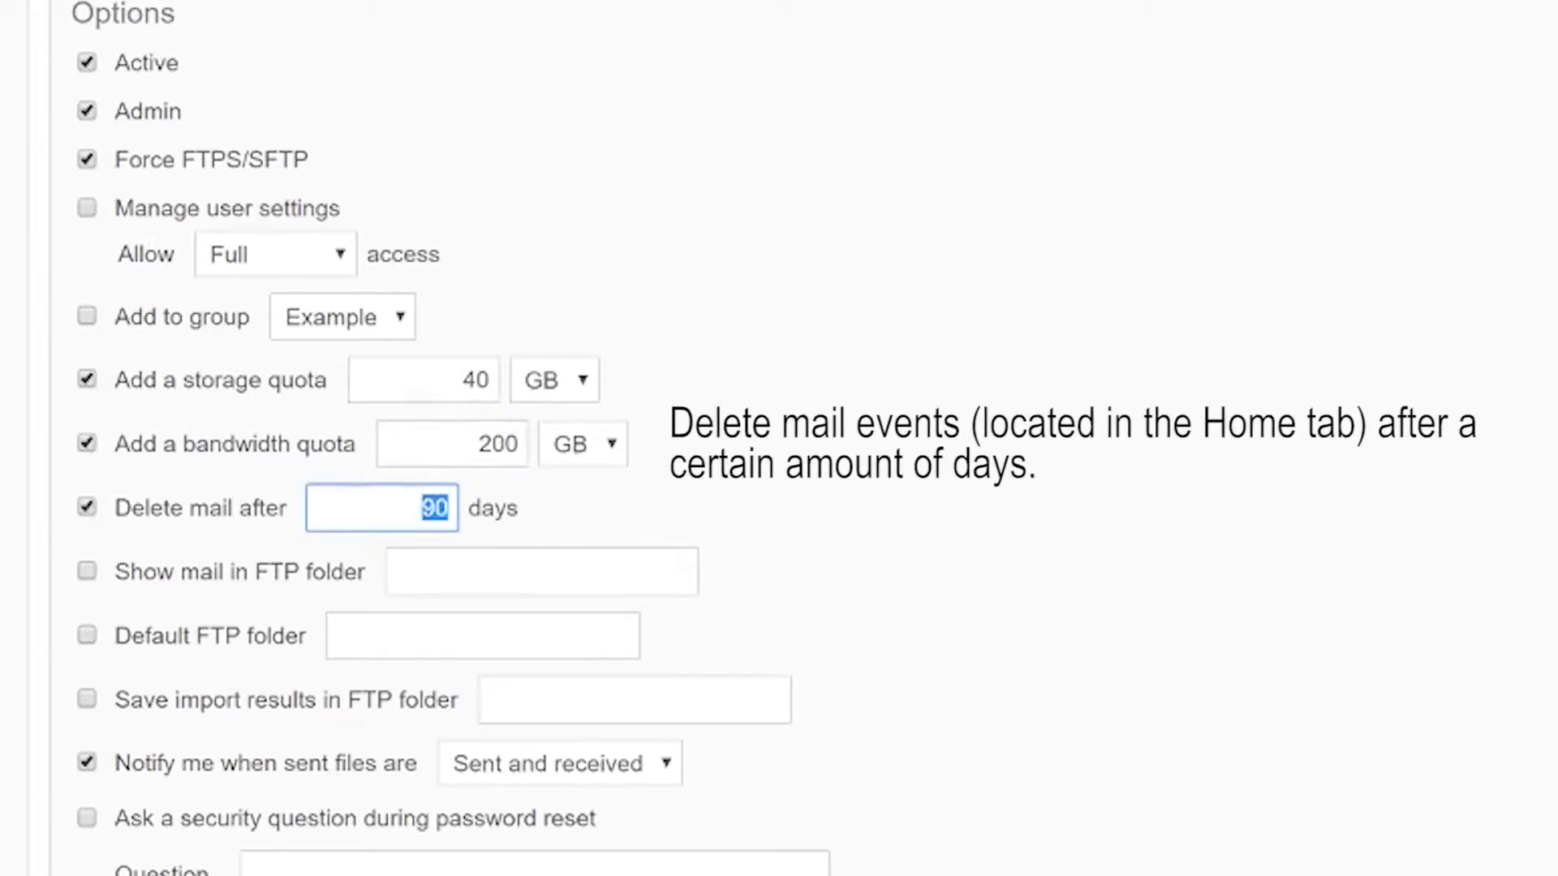
- Delete mail after 7 days, show mail in FTP folder 'all mail', and default to 'main folder'
{"action": "type", "text": "7"}
{"action": "left_click", "coordinate": [669, 493]}
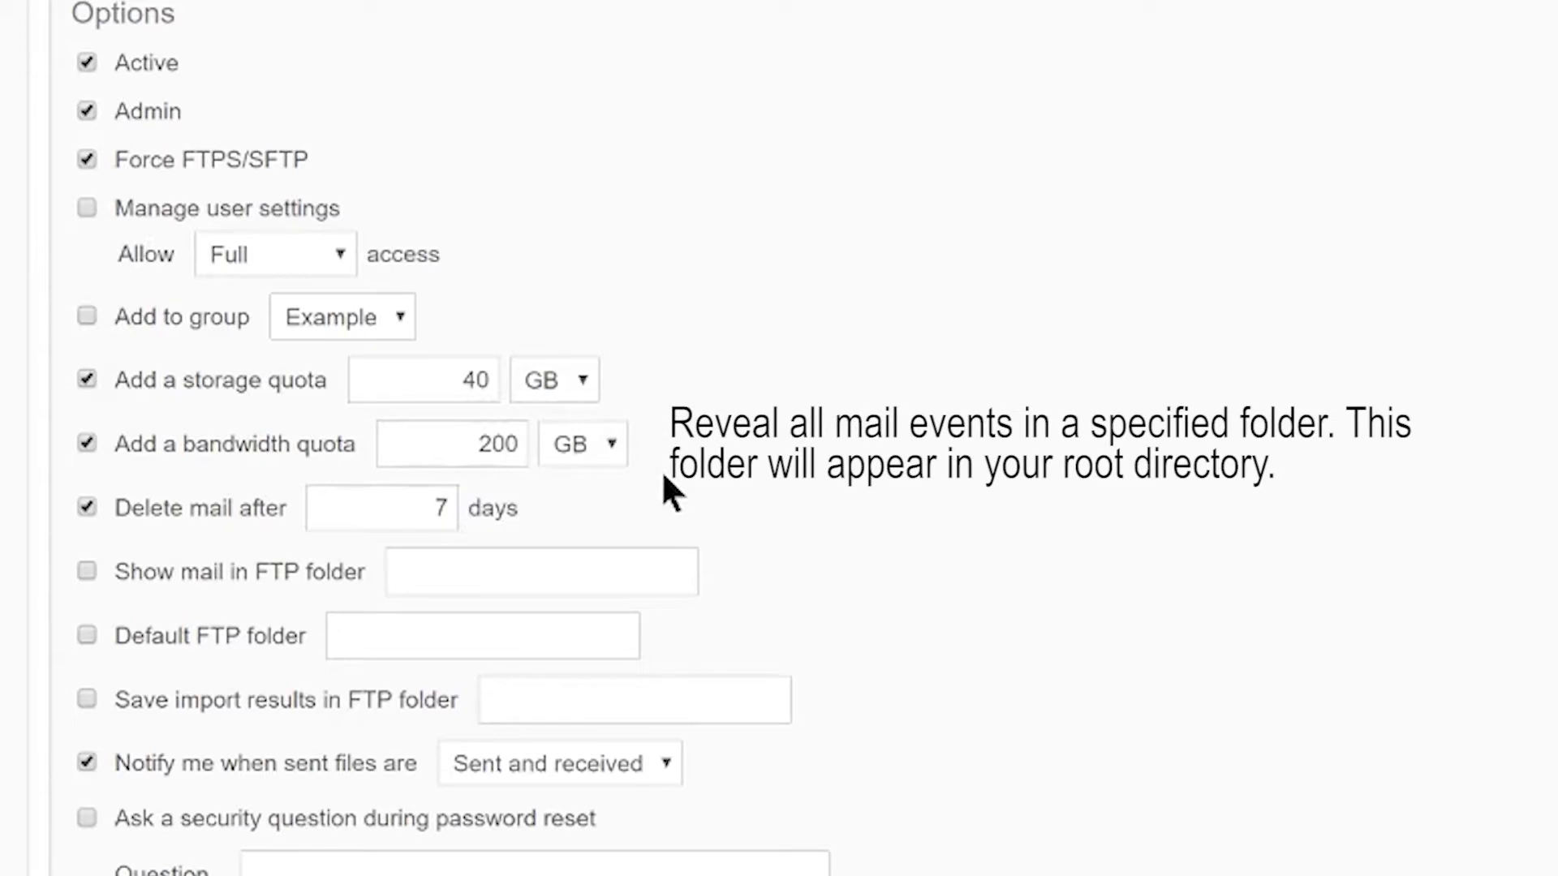
{"action": "left_click", "coordinate": [88, 570]}
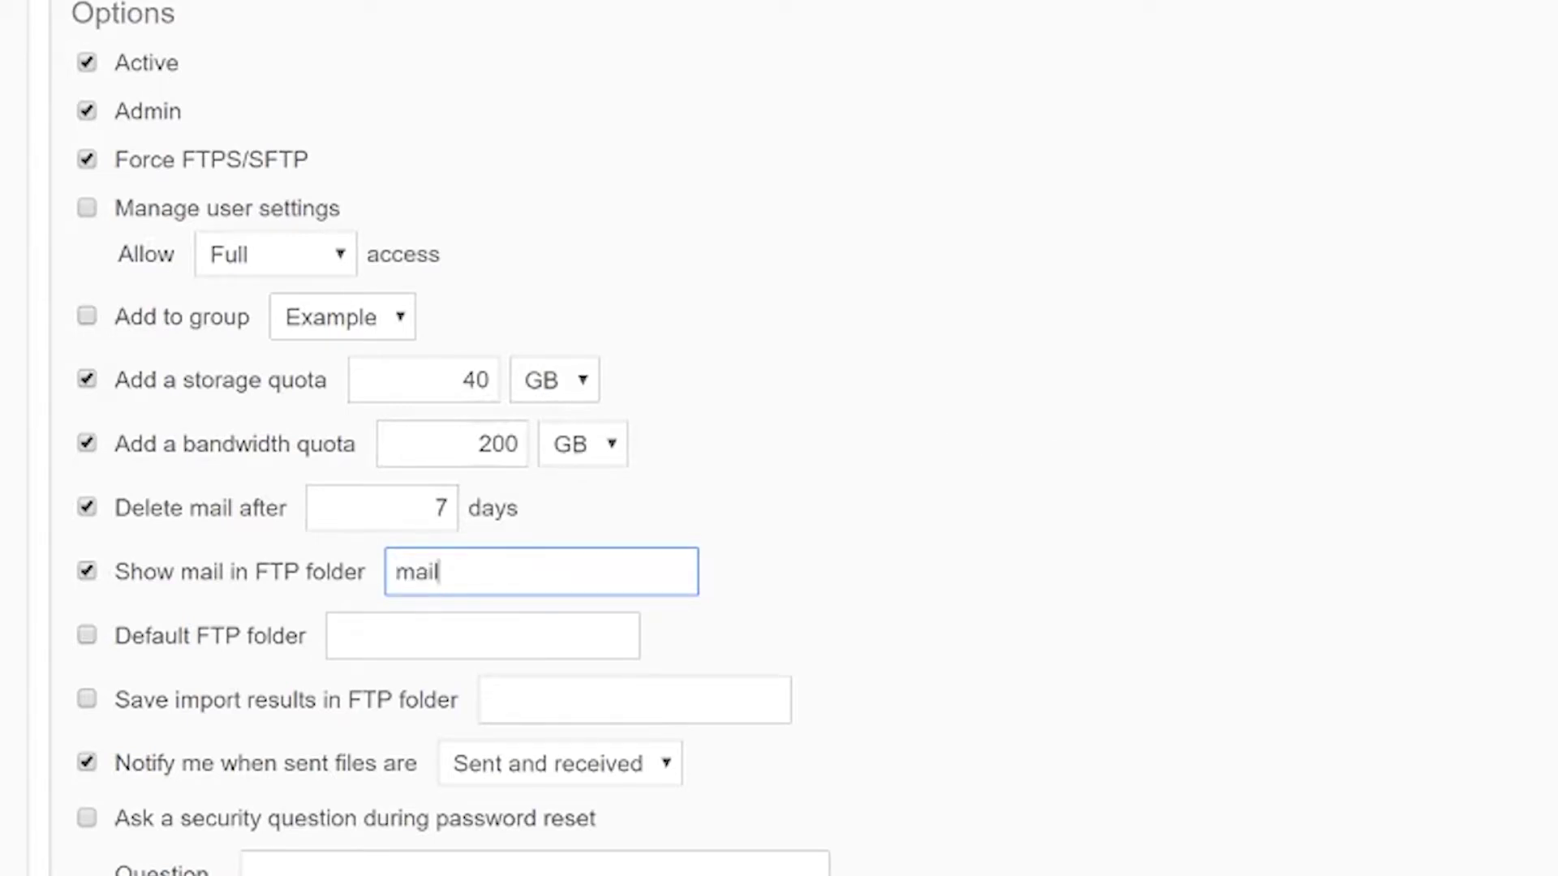
{"action": "type", "text": "all mail"}
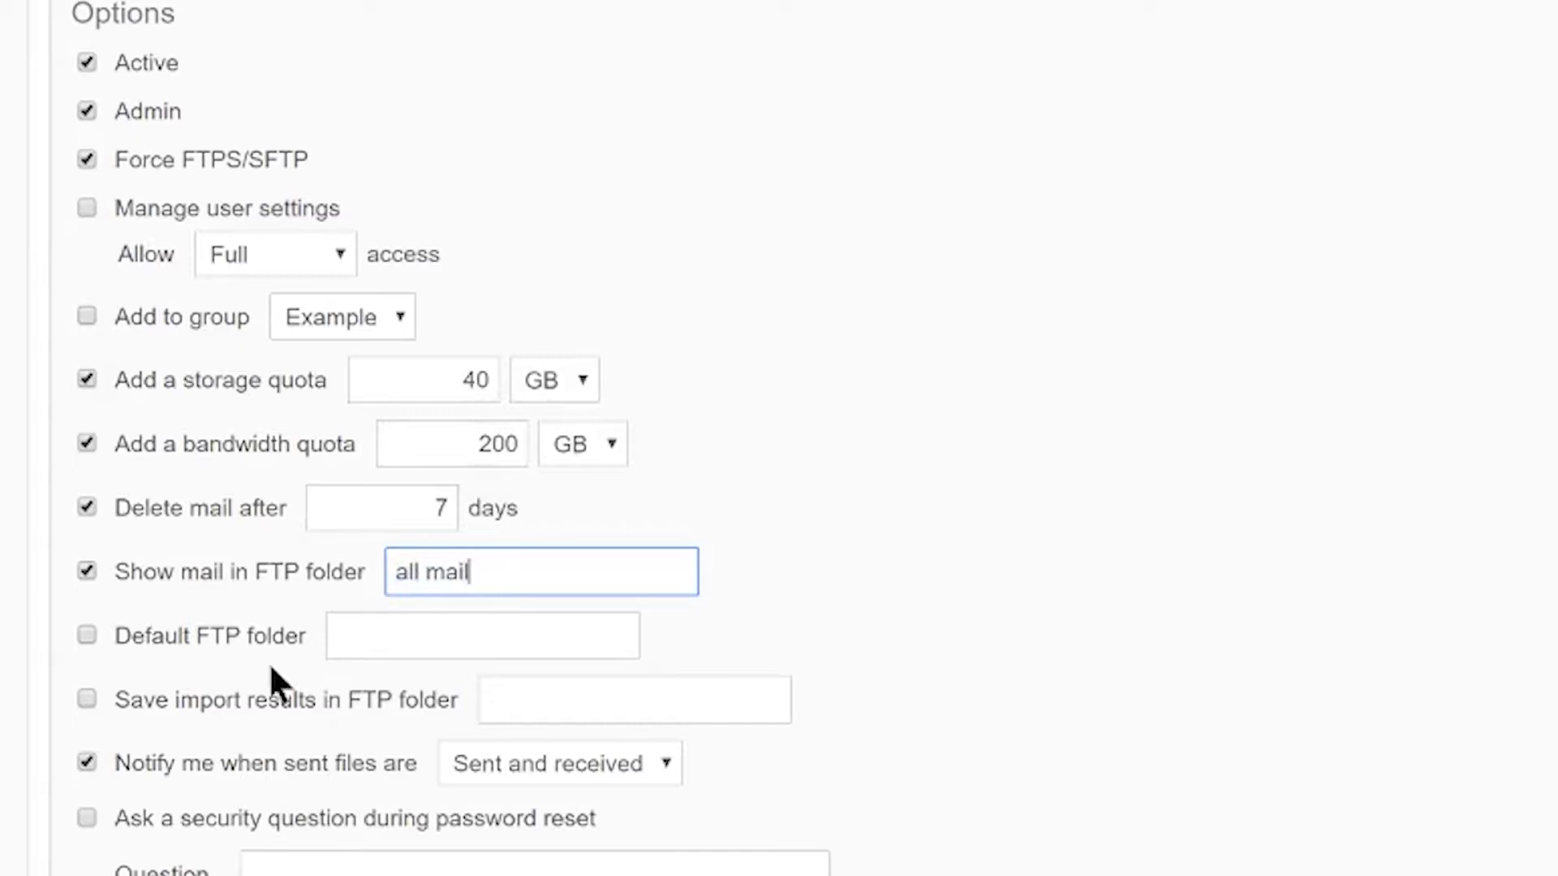
{"action": "left_click", "coordinate": [86, 634]}
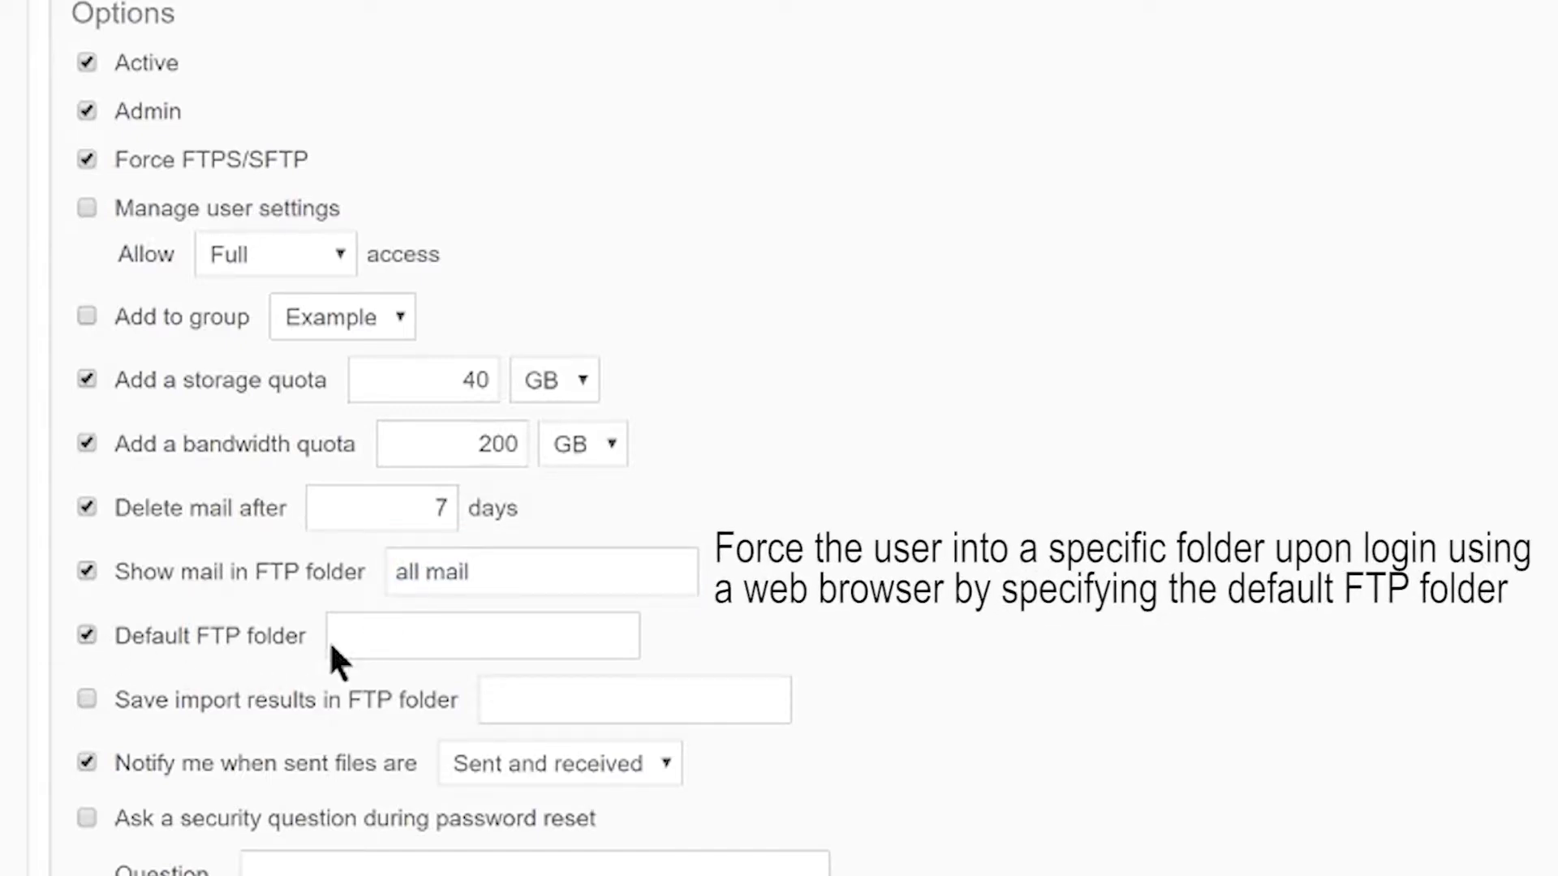
{"action": "left_click", "coordinate": [483, 635]}
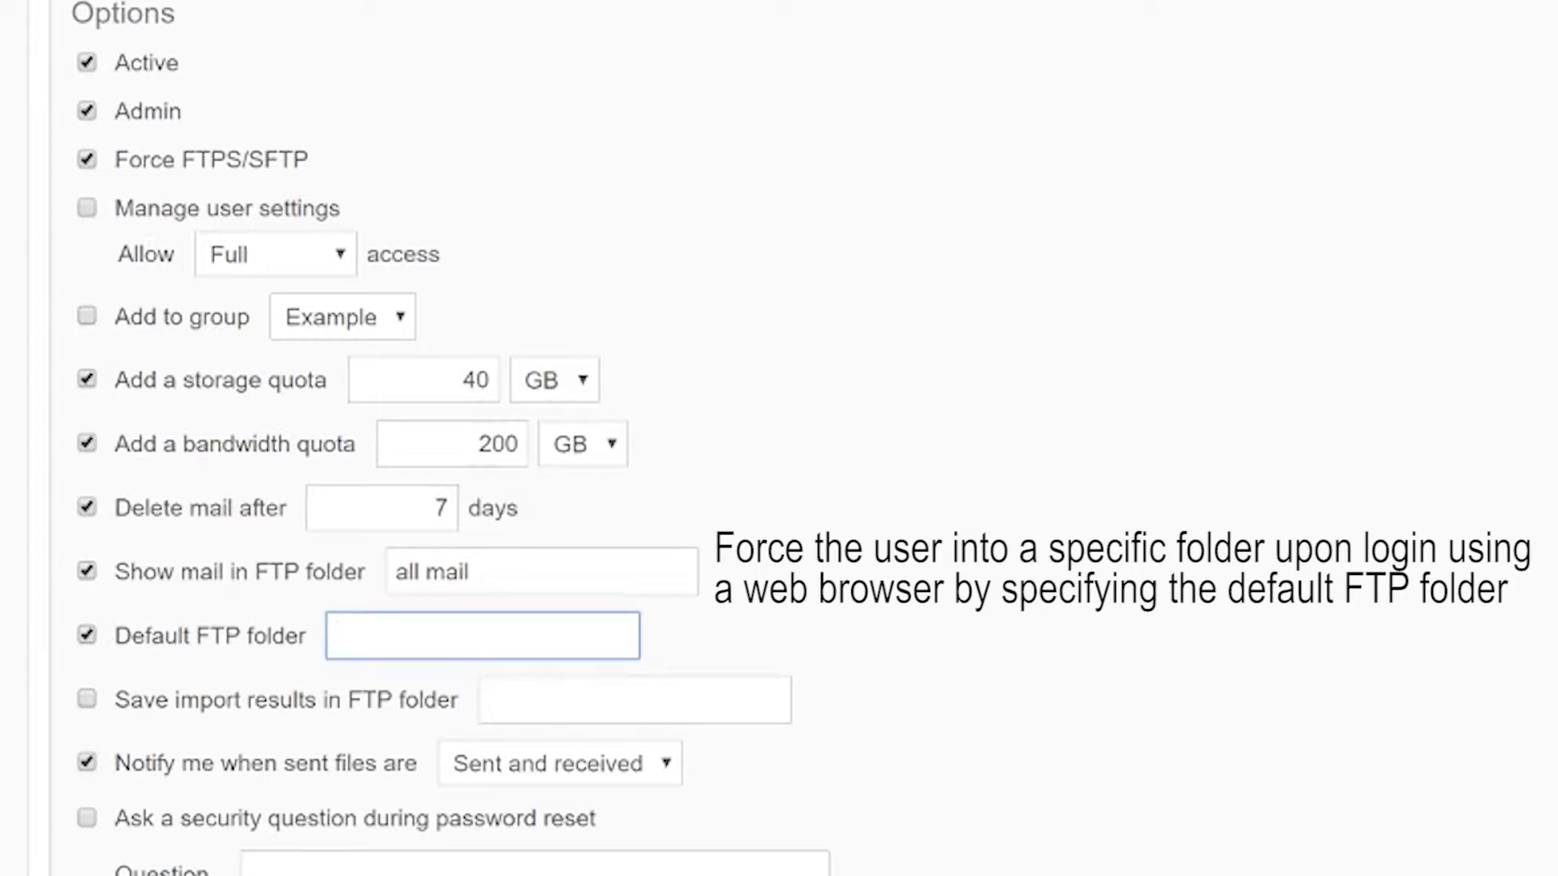
{"action": "type", "text": "main folder"}
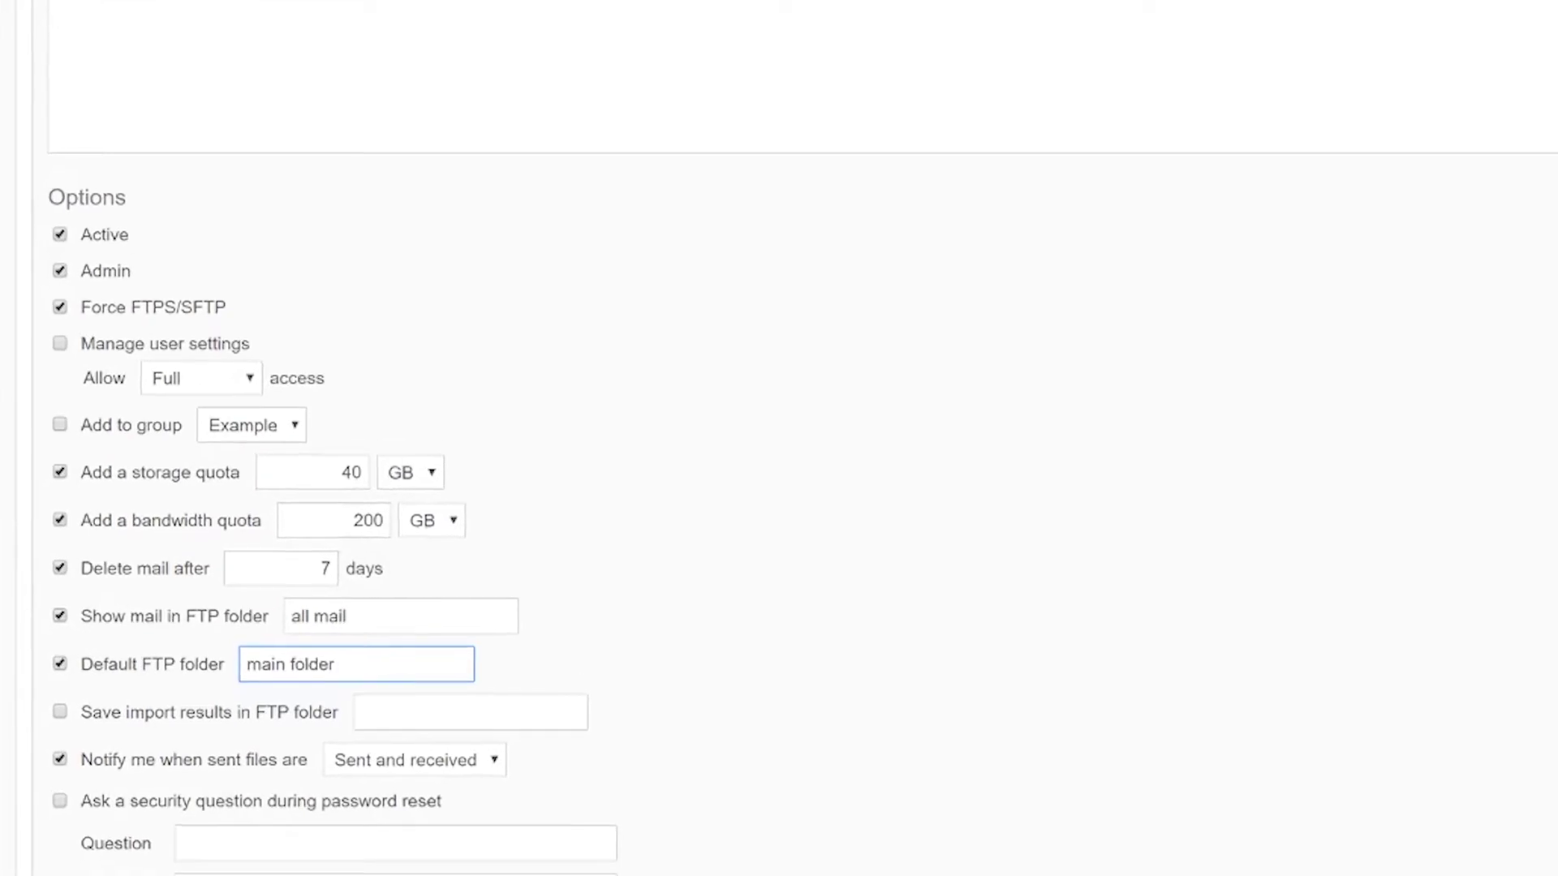
- Save import results to an FTP folder and keep notifications for sent and received files
{"action": "left_click", "coordinate": [59, 712]}
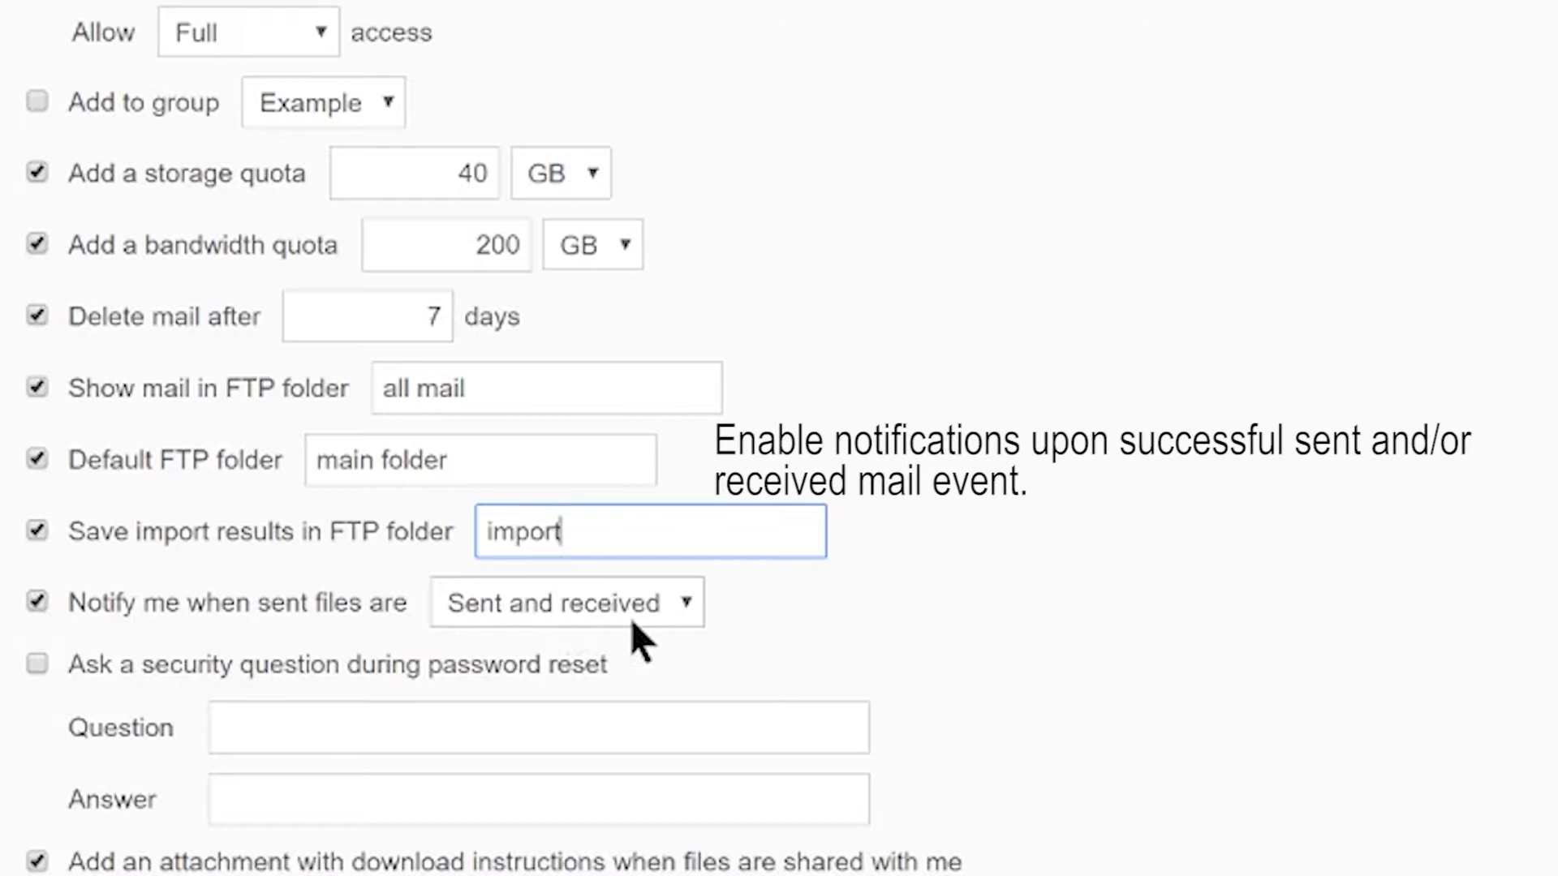
{"action": "left_click", "coordinate": [669, 619]}
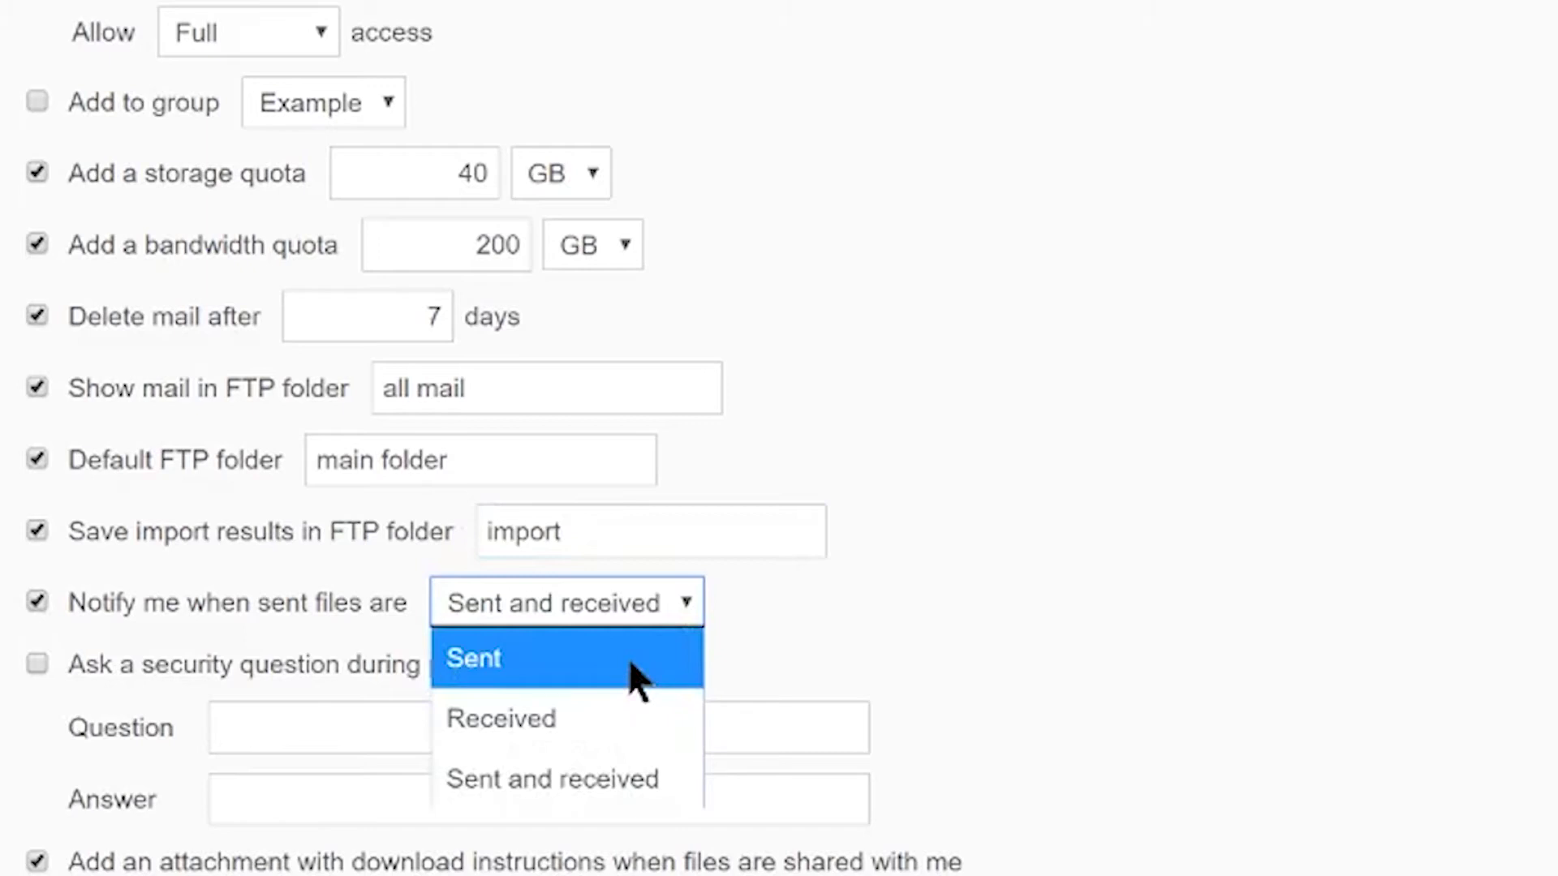
{"action": "left_click", "coordinate": [603, 785]}
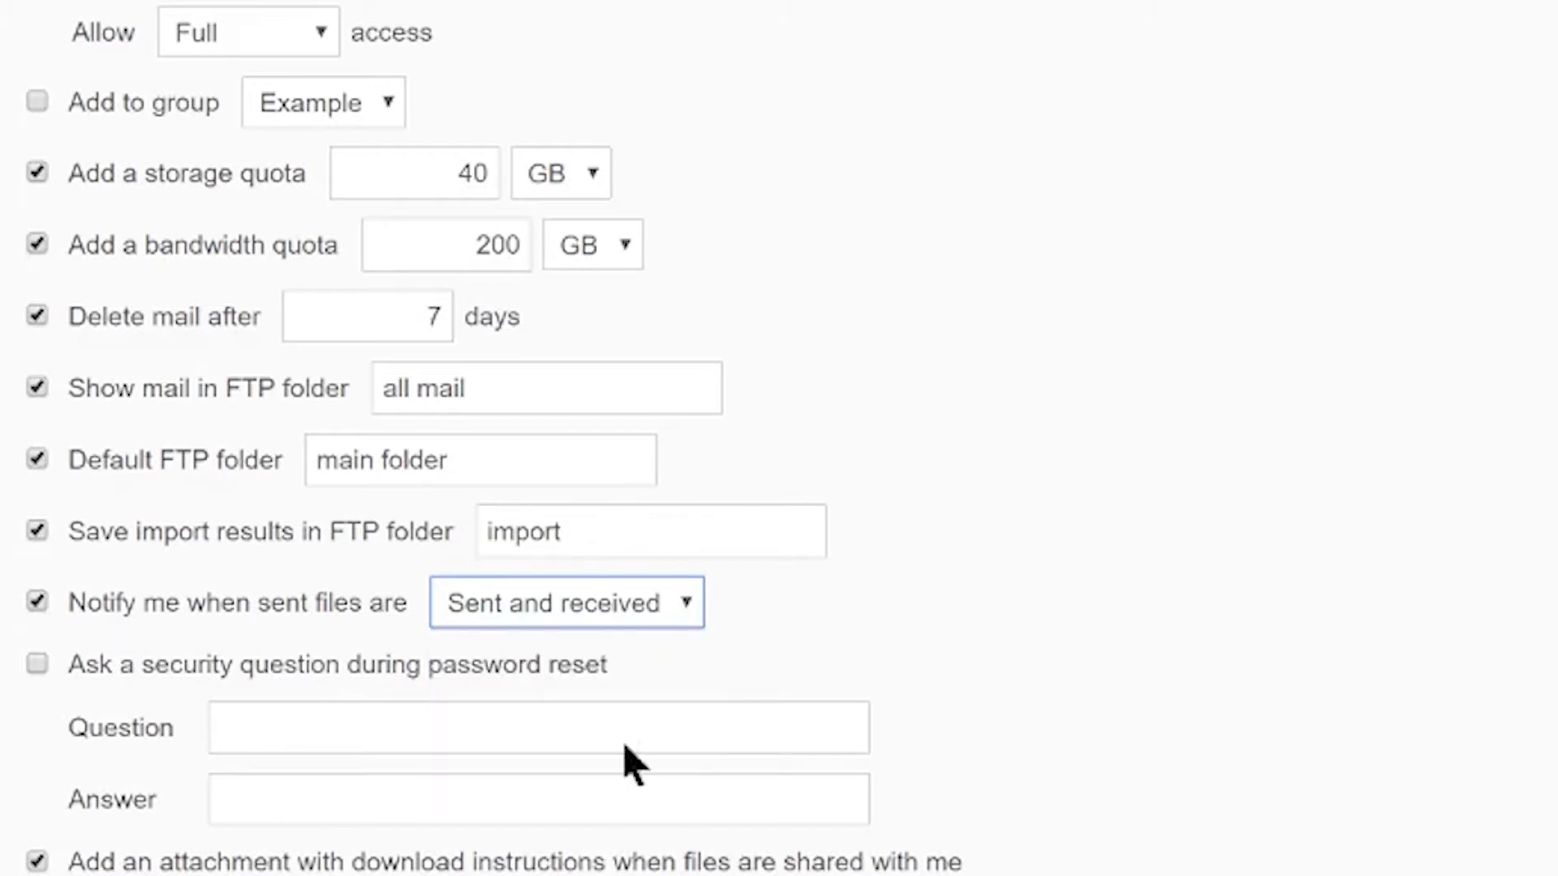
{"action": "left_click", "coordinate": [761, 672]}
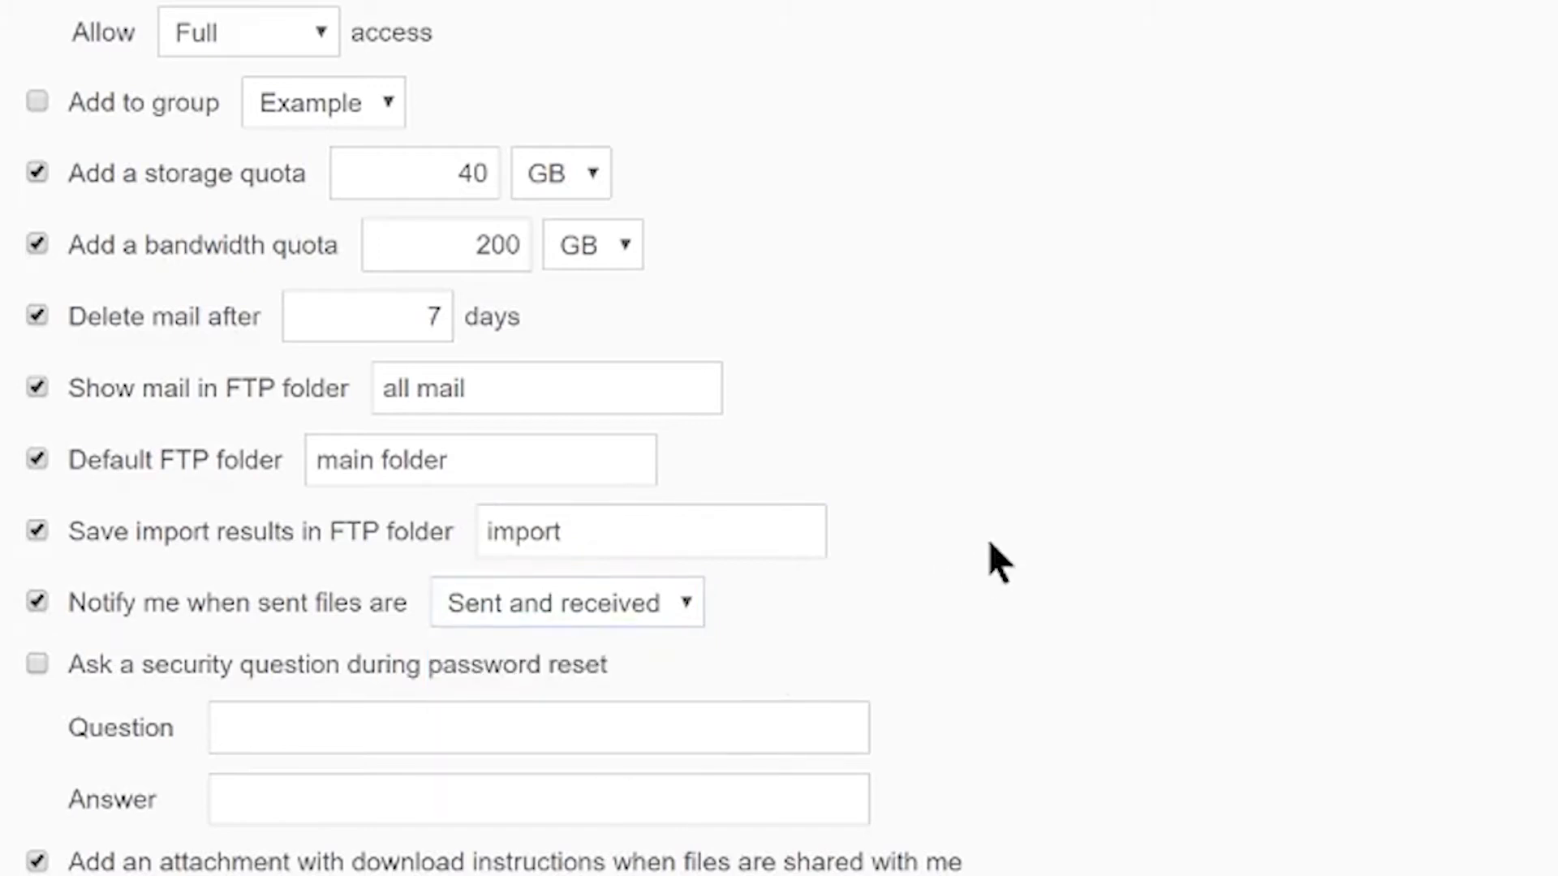
{"action": "scroll", "coordinate": [990, 543], "scroll_direction": "down", "scroll_amount": 2}
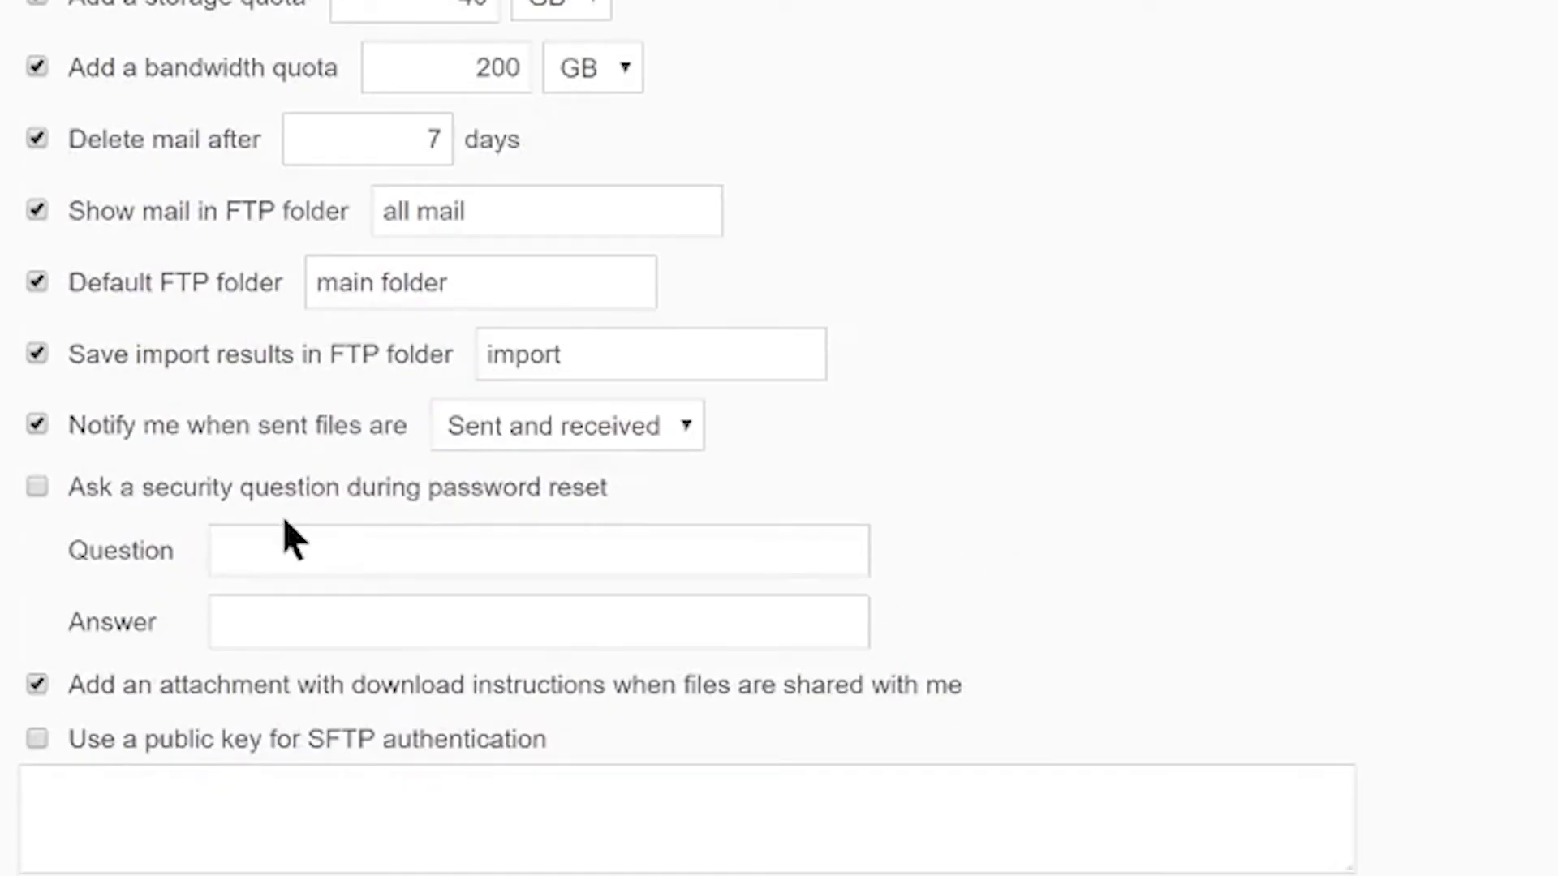
- Leave the security question off, enable download-instruction attachments and SFTP public keys, and save
{"action": "left_click", "coordinate": [33, 489]}
{"action": "left_click", "coordinate": [36, 486]}
{"action": "left_click", "coordinate": [37, 683]}
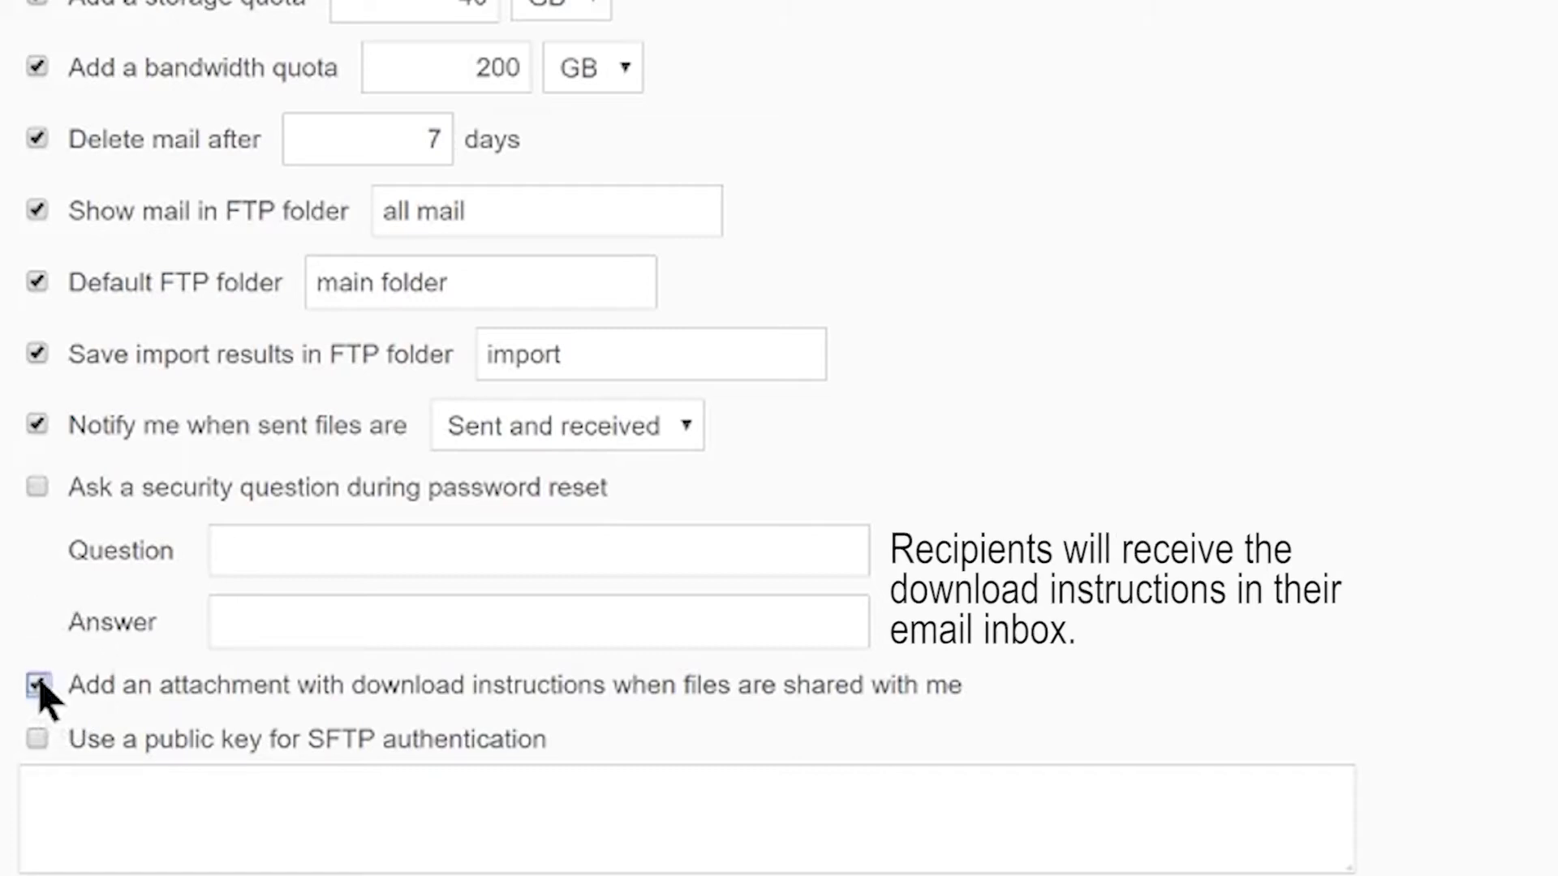
{"action": "left_click", "coordinate": [37, 738]}
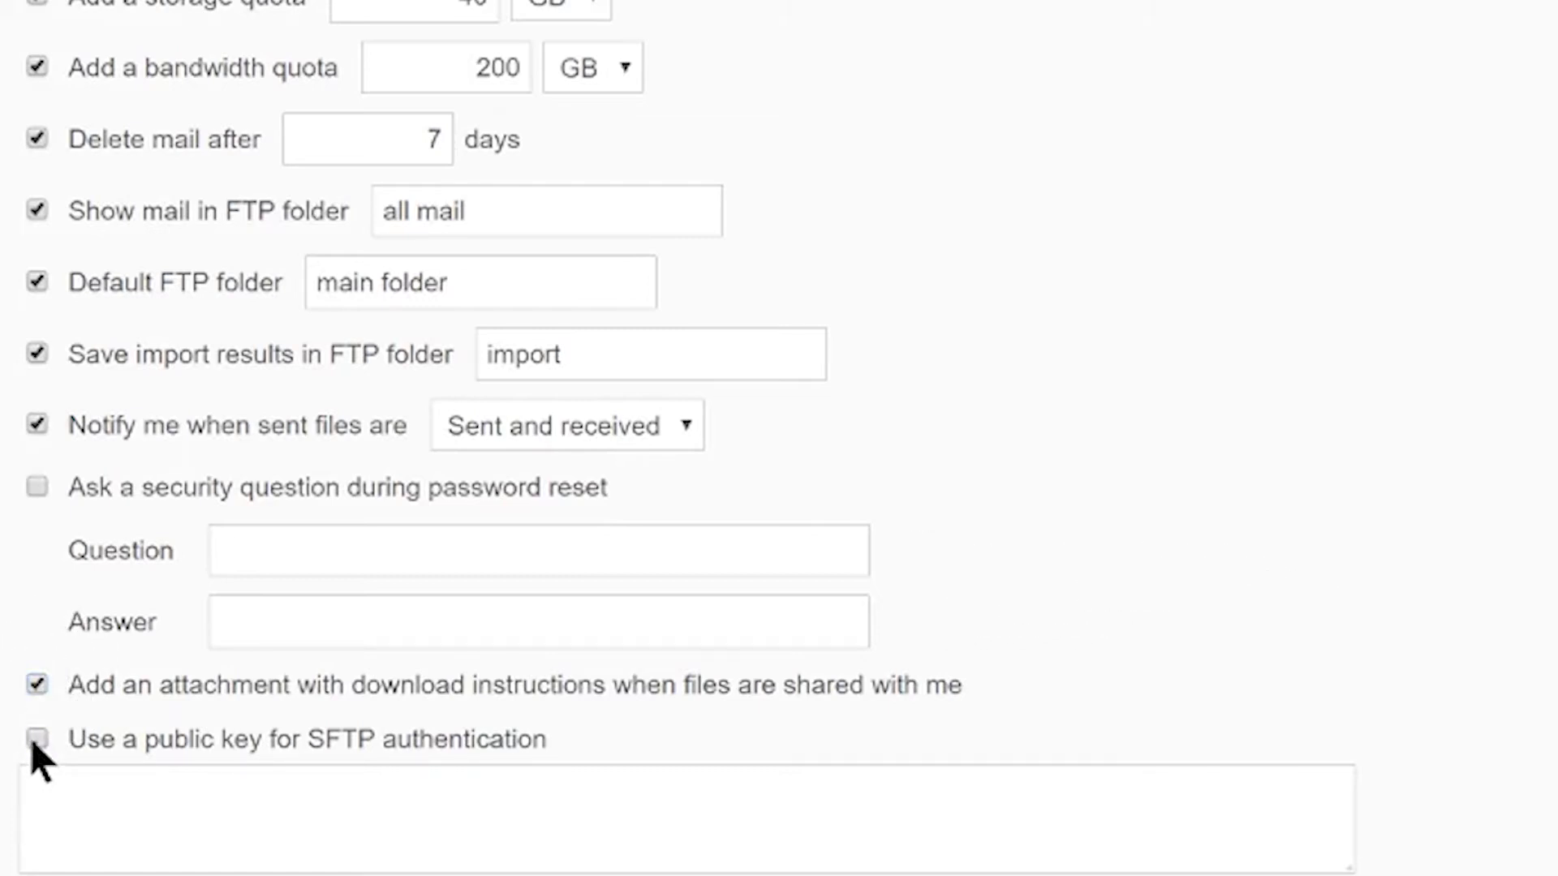
{"action": "key", "text": "Tab"}
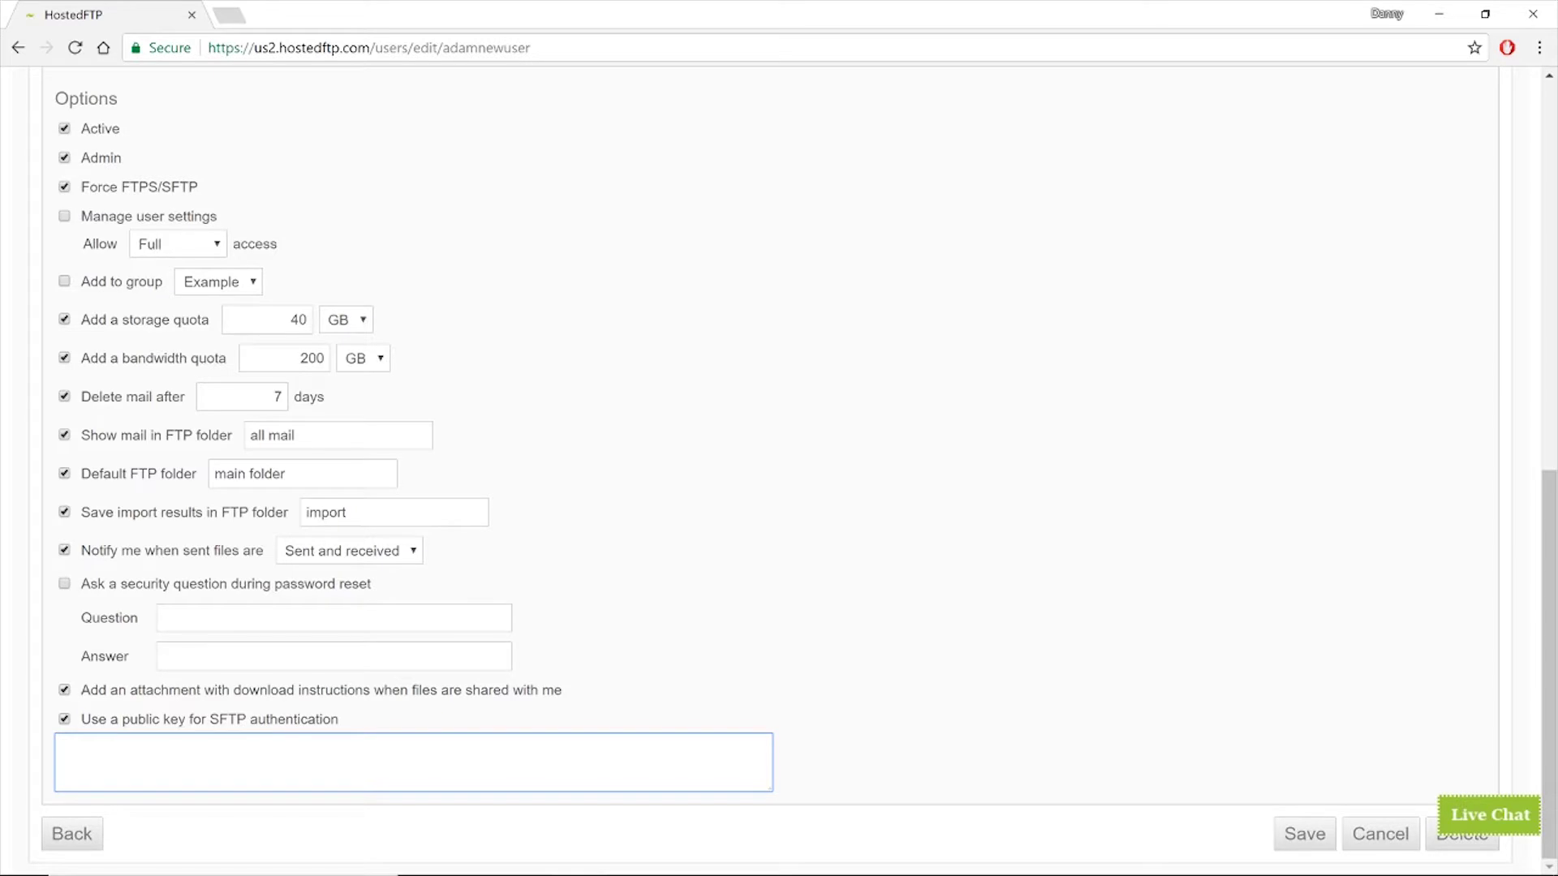
{"action": "left_click", "coordinate": [1183, 734]}
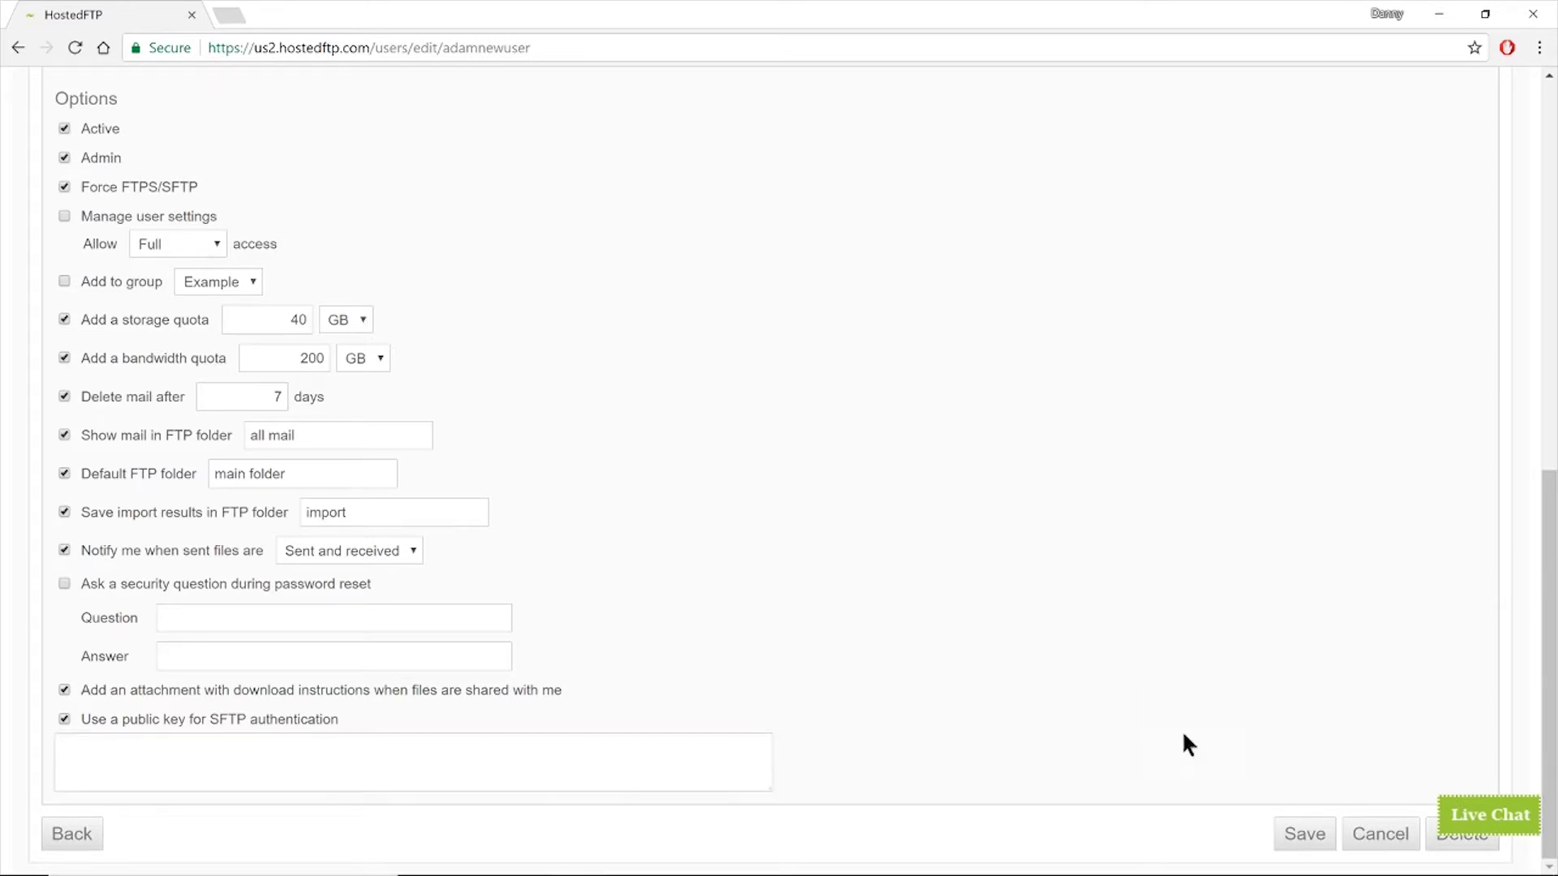
{"action": "left_click", "coordinate": [1304, 833]}
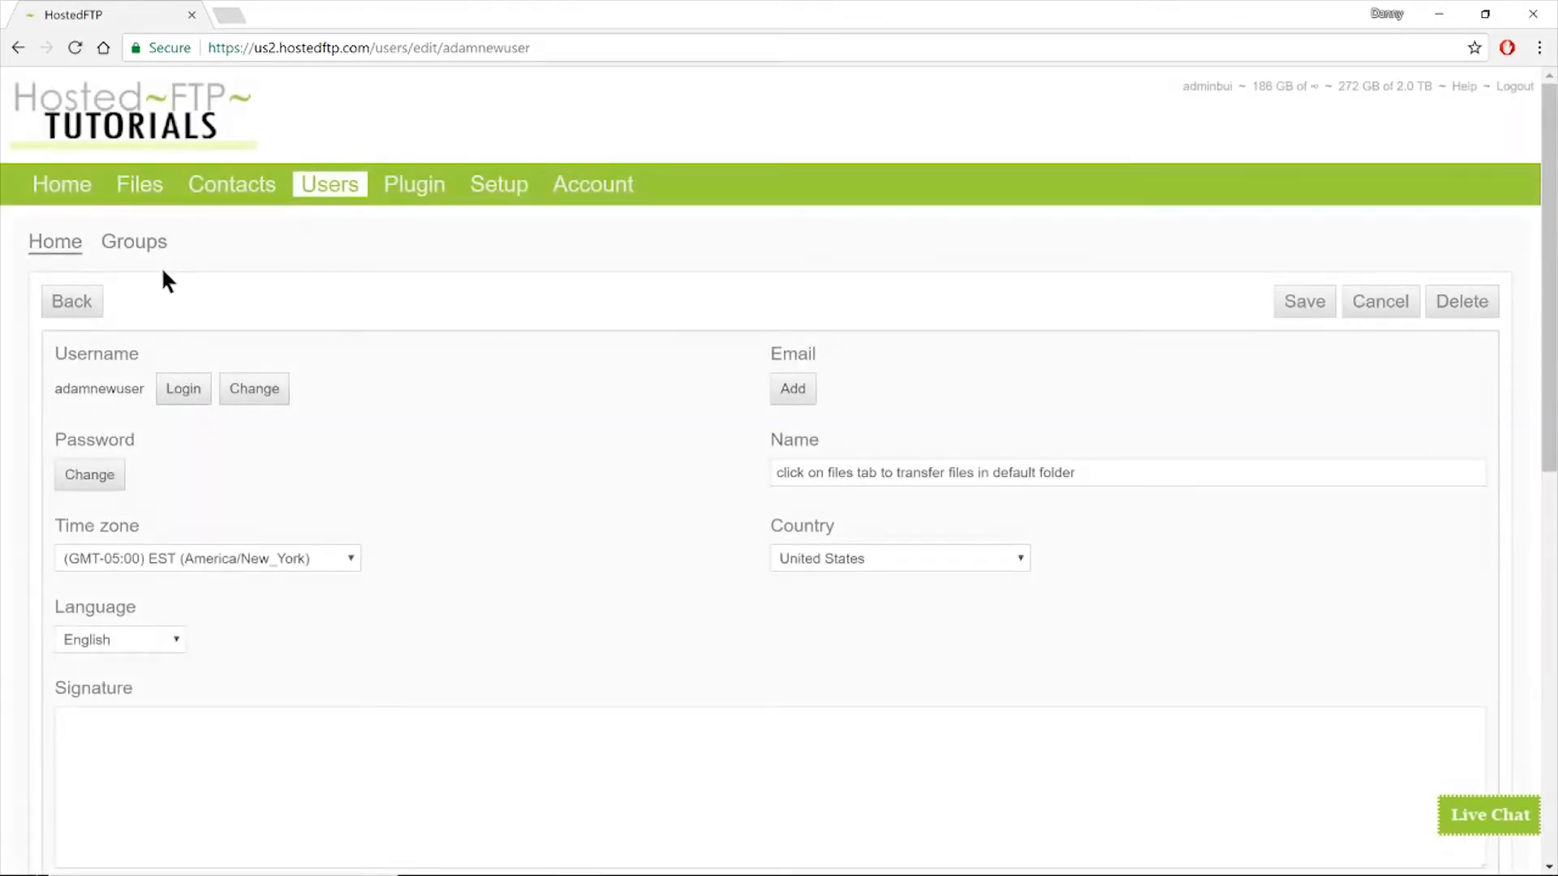
- Open the Import users form from the Users list
{"action": "left_click", "coordinate": [330, 186]}
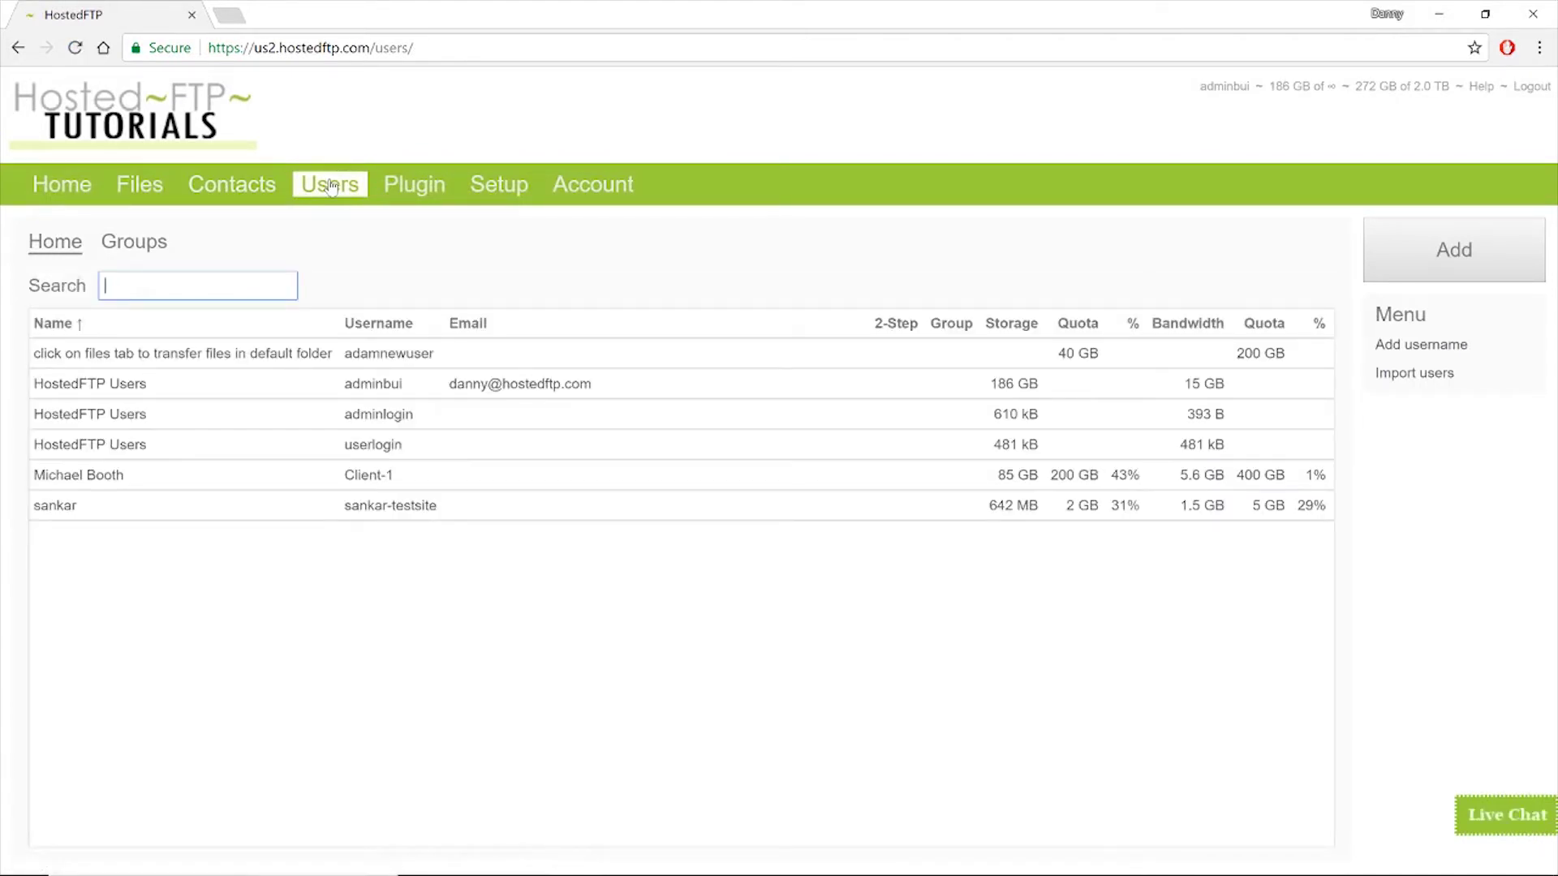
{"action": "left_click", "coordinate": [581, 258]}
{"action": "left_click", "coordinate": [1419, 376]}
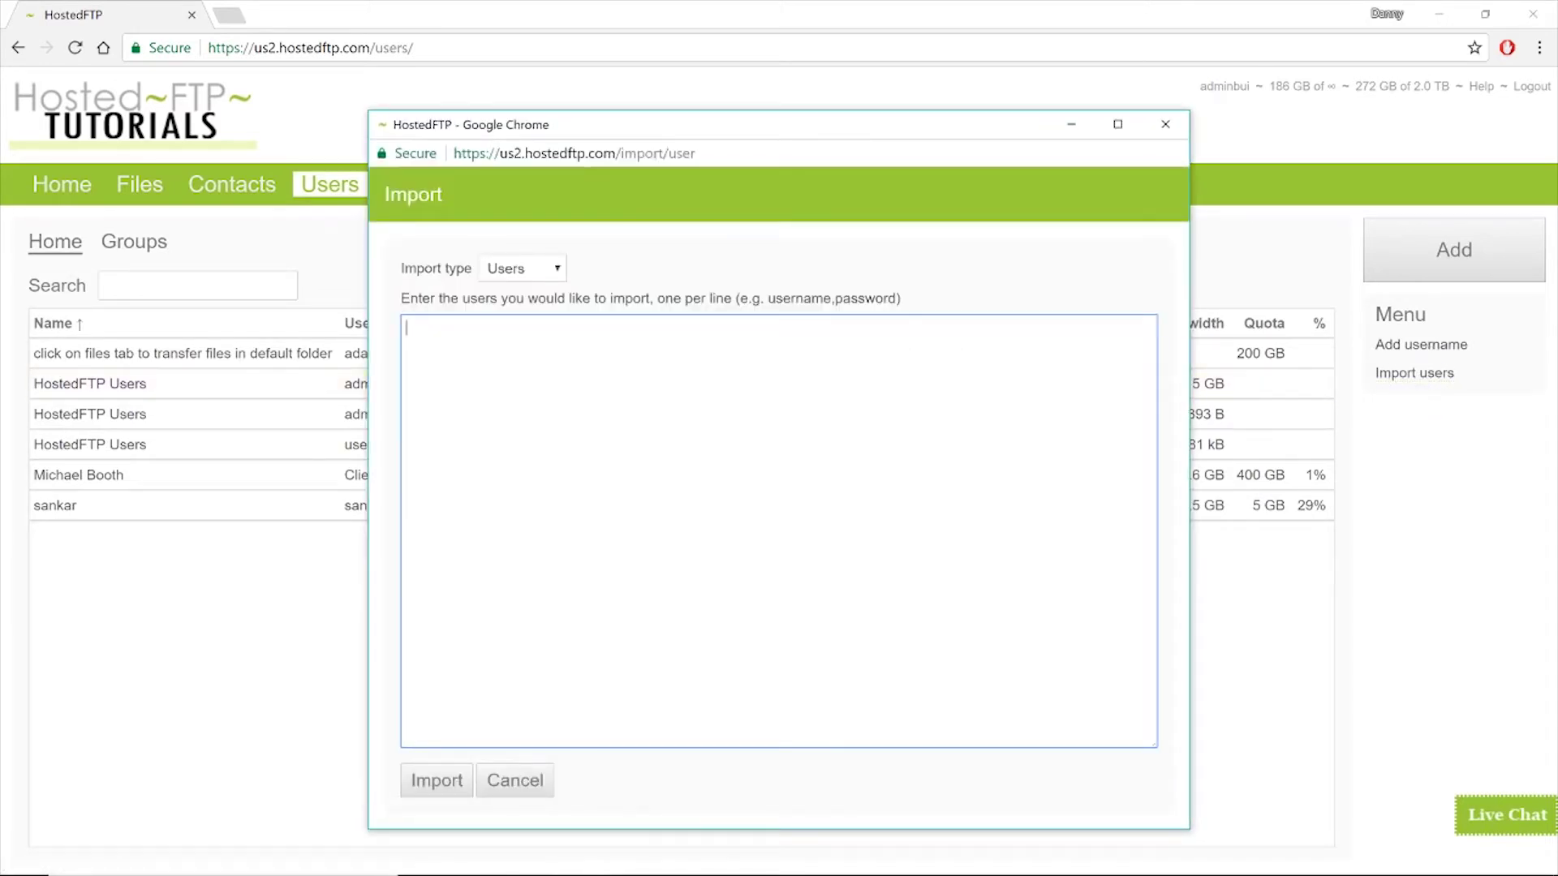
- Import client-01, client-02 and client-03, each with its password, then close the confirmation
{"action": "type", "text": "client-01"}
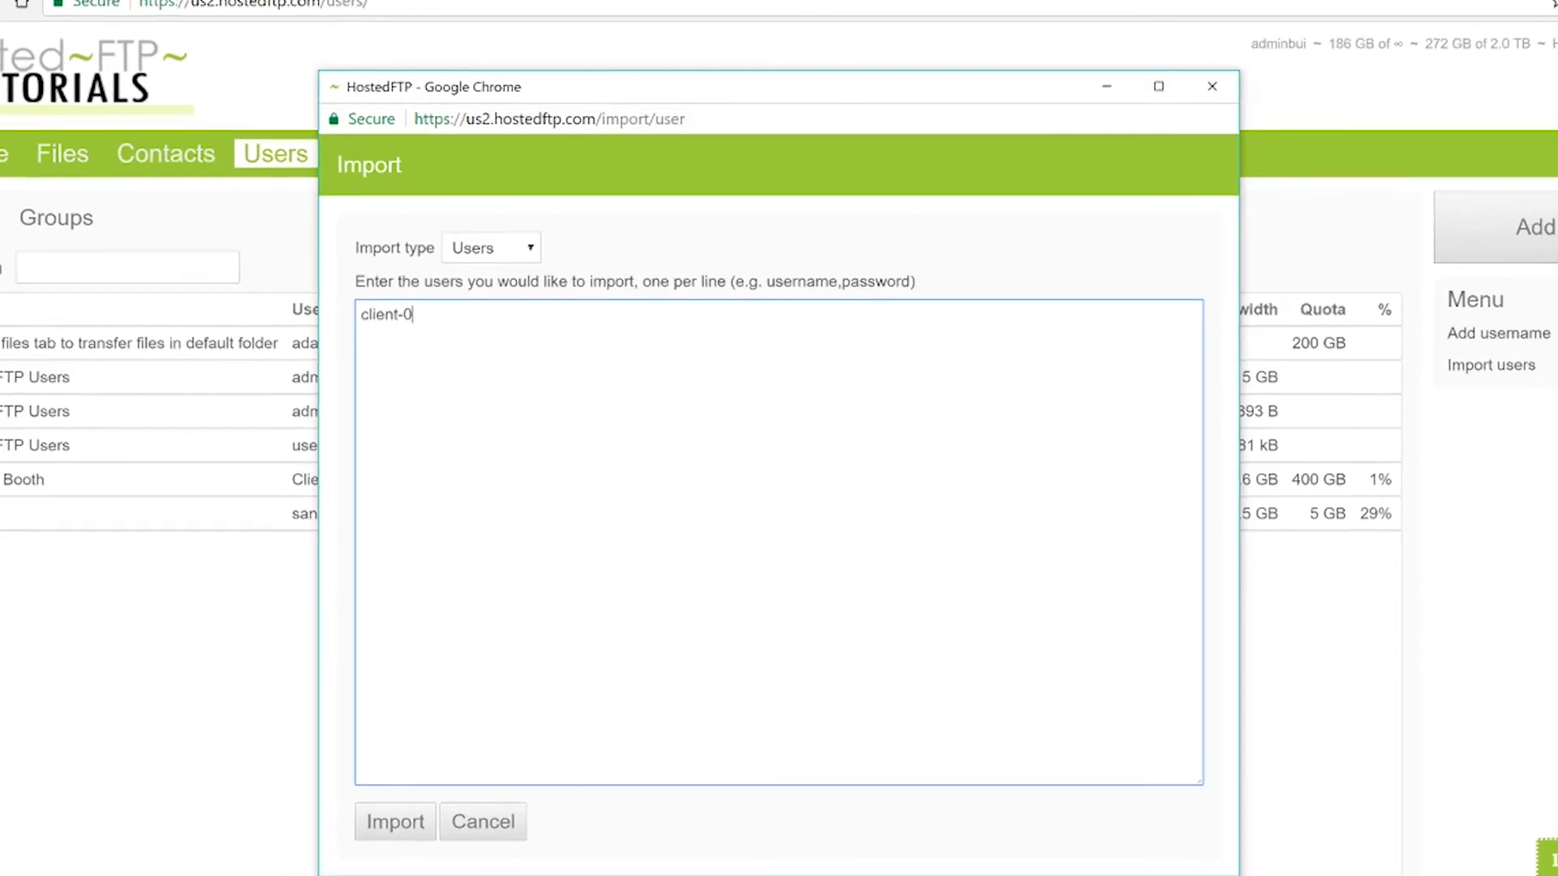
{"action": "type", "text": ",123123"}
{"action": "key", "text": "Return"}
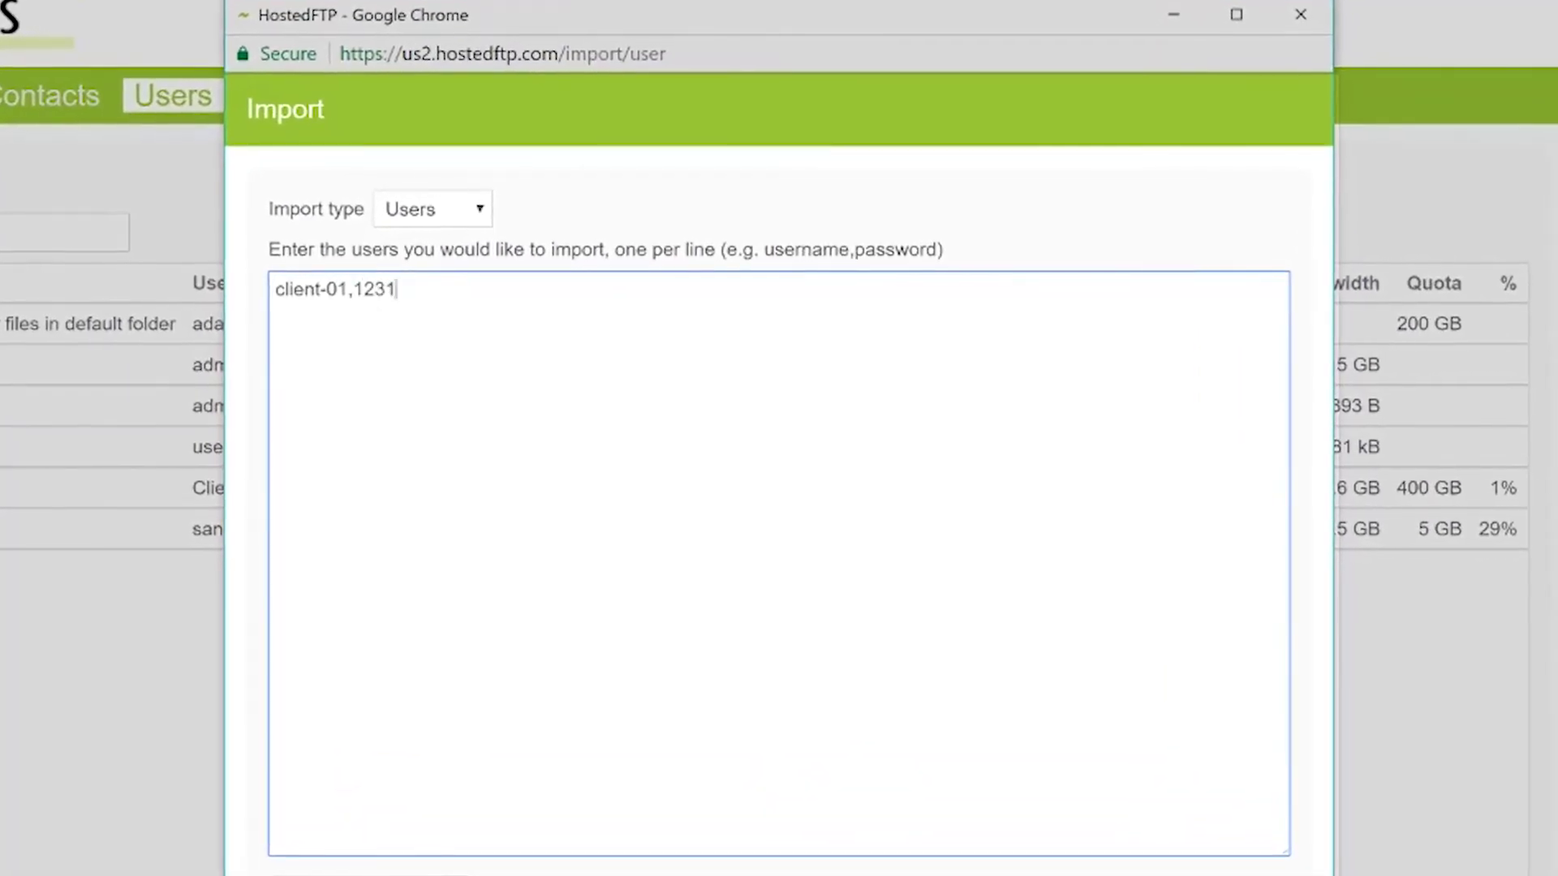
{"action": "type", "text": "client-02,123123"}
{"action": "key", "text": "Return"}
{"action": "type", "text": "client0"}
{"action": "key", "text": "BackSpace"}
{"action": "type", "text": "-03,123123"}
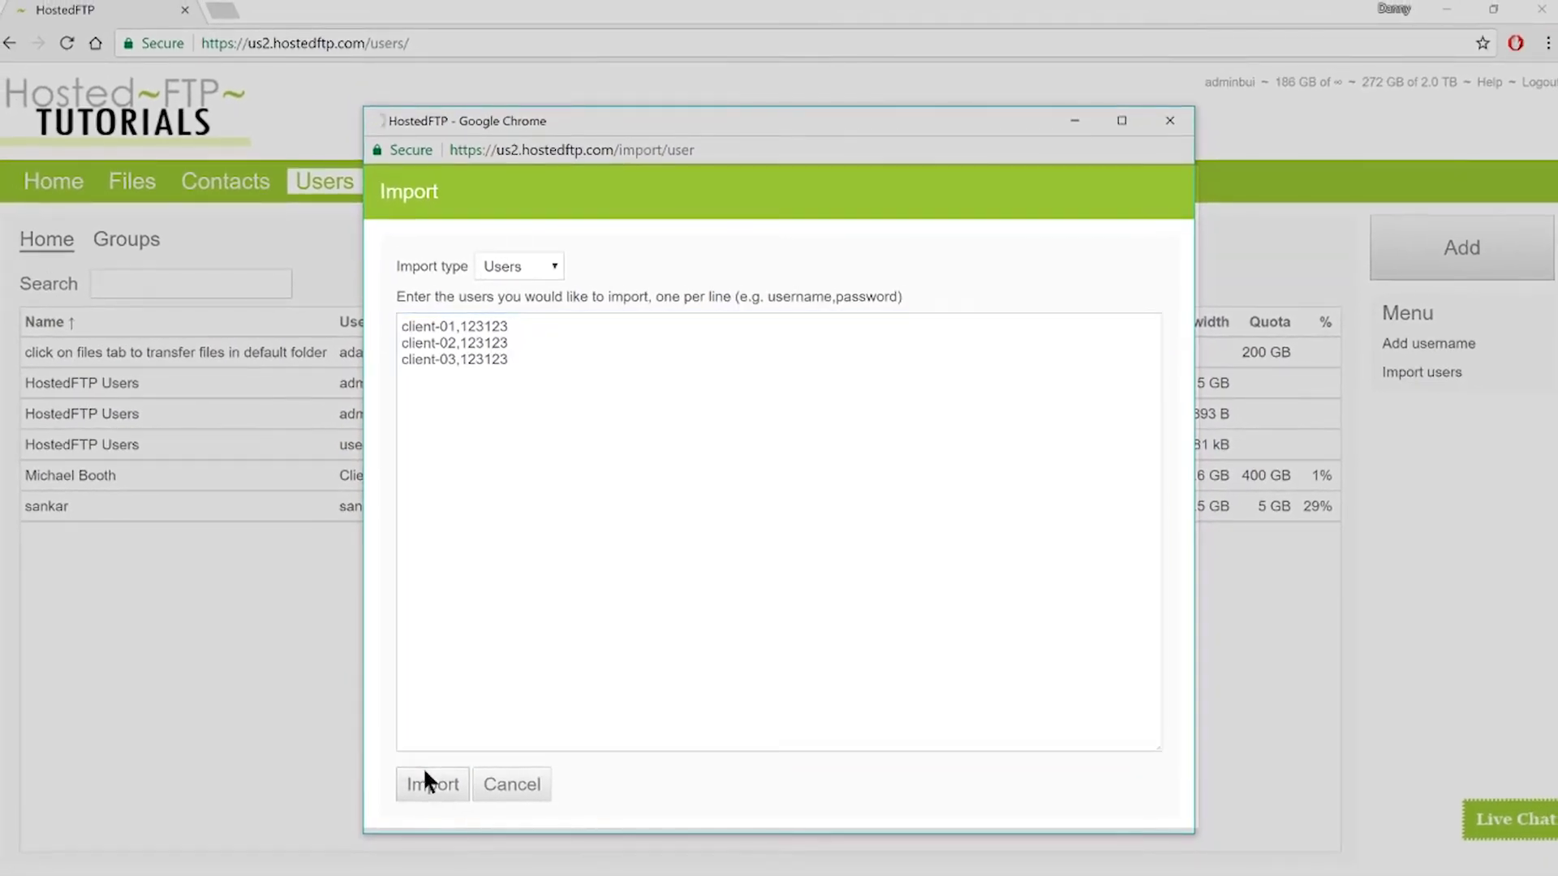
{"action": "left_click", "coordinate": [426, 784]}
{"action": "left_click", "coordinate": [430, 334]}
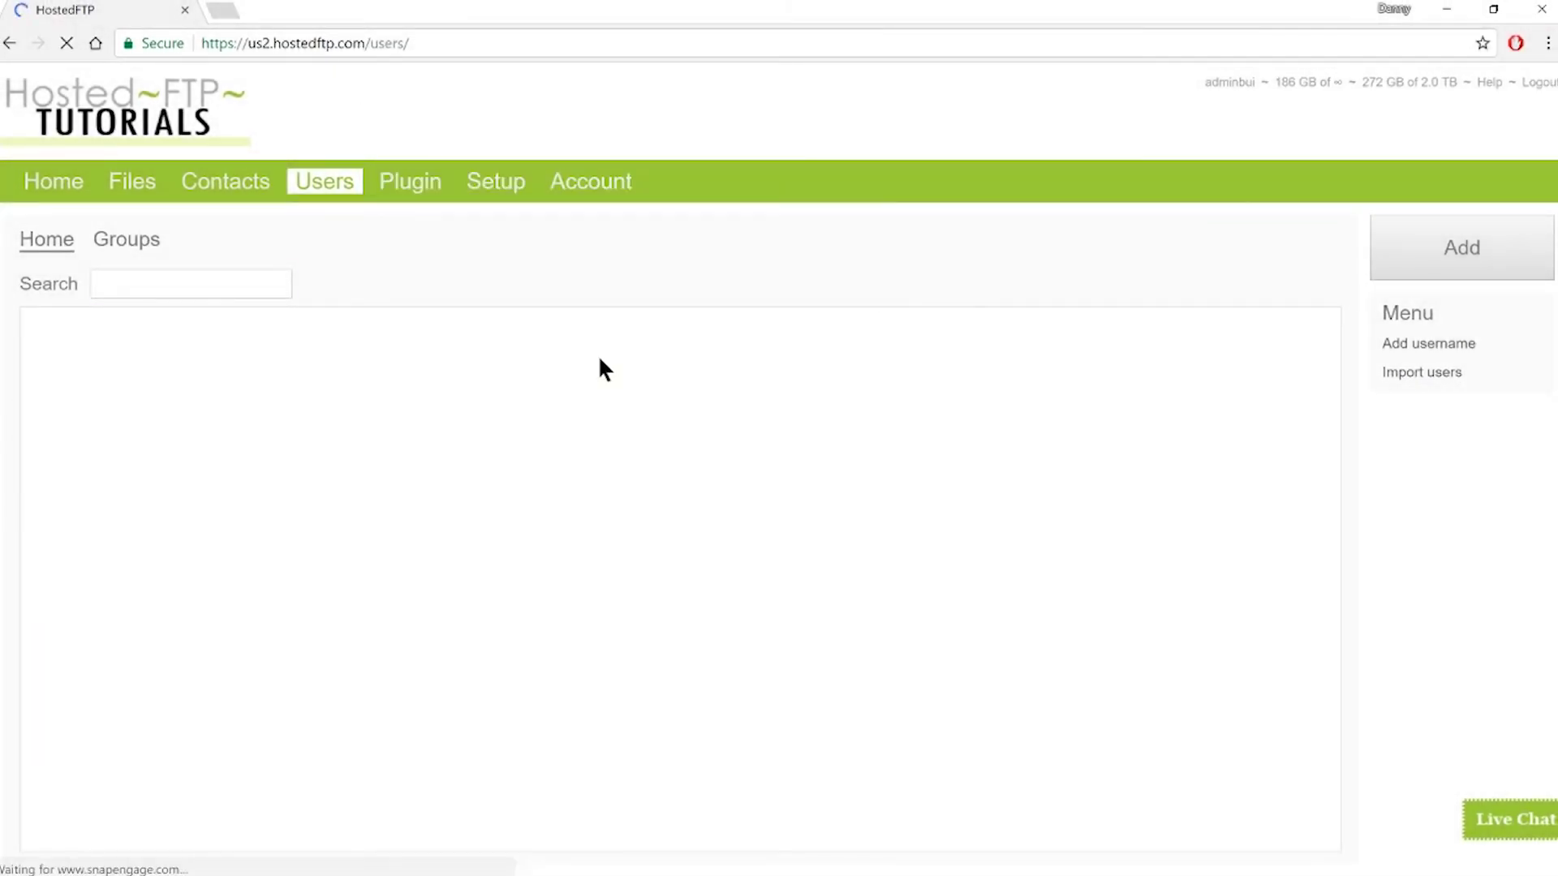
- Review client-01's account settings, then return to Users and bring up the Groups list
{"action": "left_click", "coordinate": [344, 378]}
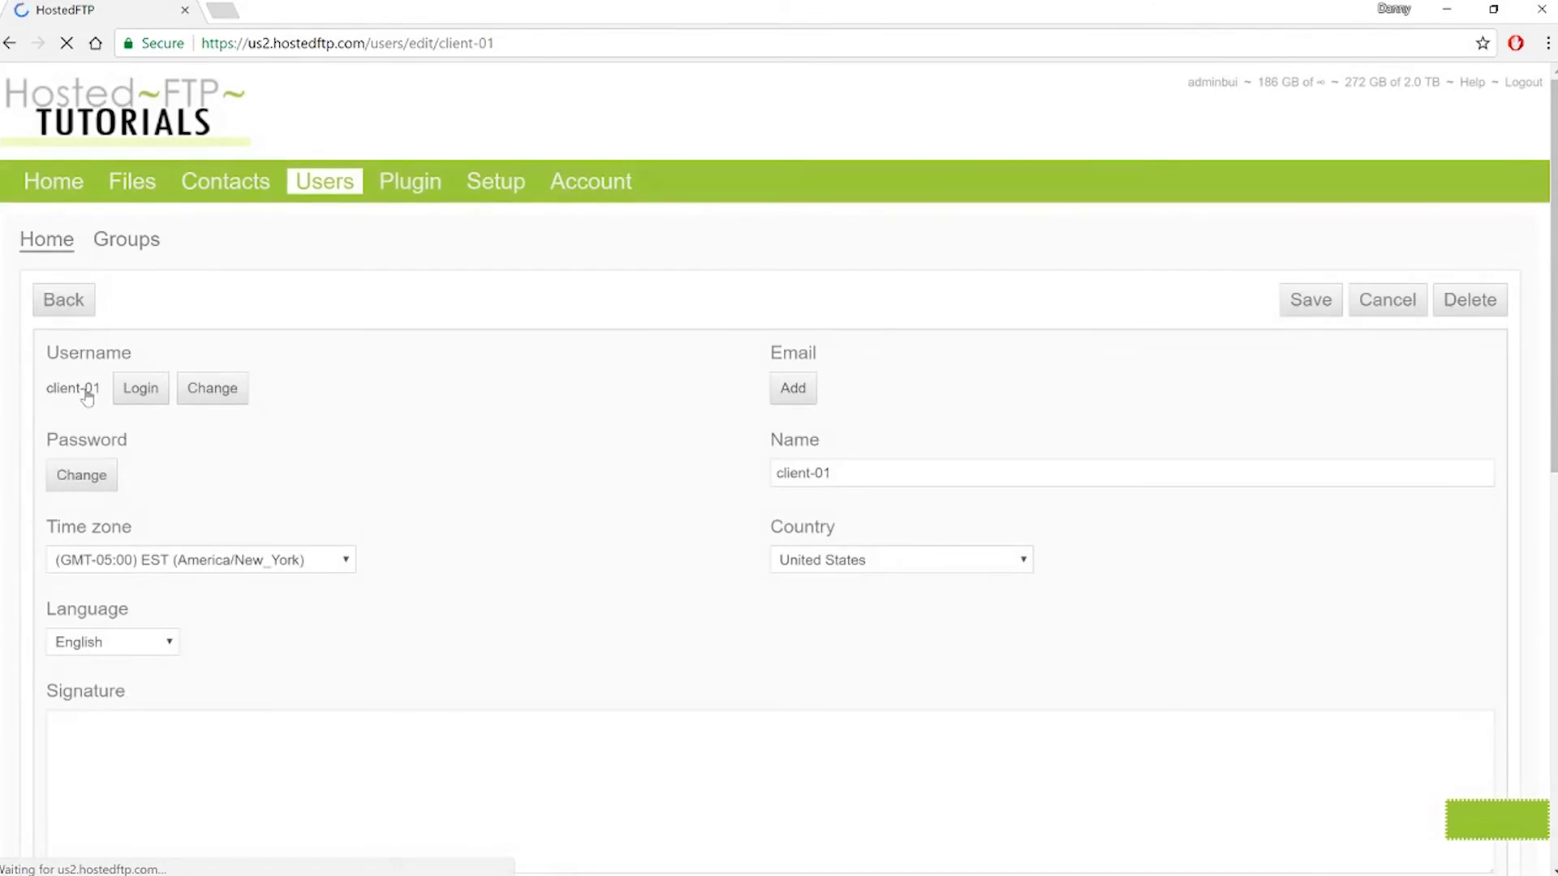
{"action": "scroll", "coordinate": [462, 442], "scroll_direction": "down", "scroll_amount": 10}
{"action": "scroll", "coordinate": [462, 442], "scroll_direction": "up", "scroll_amount": 10}
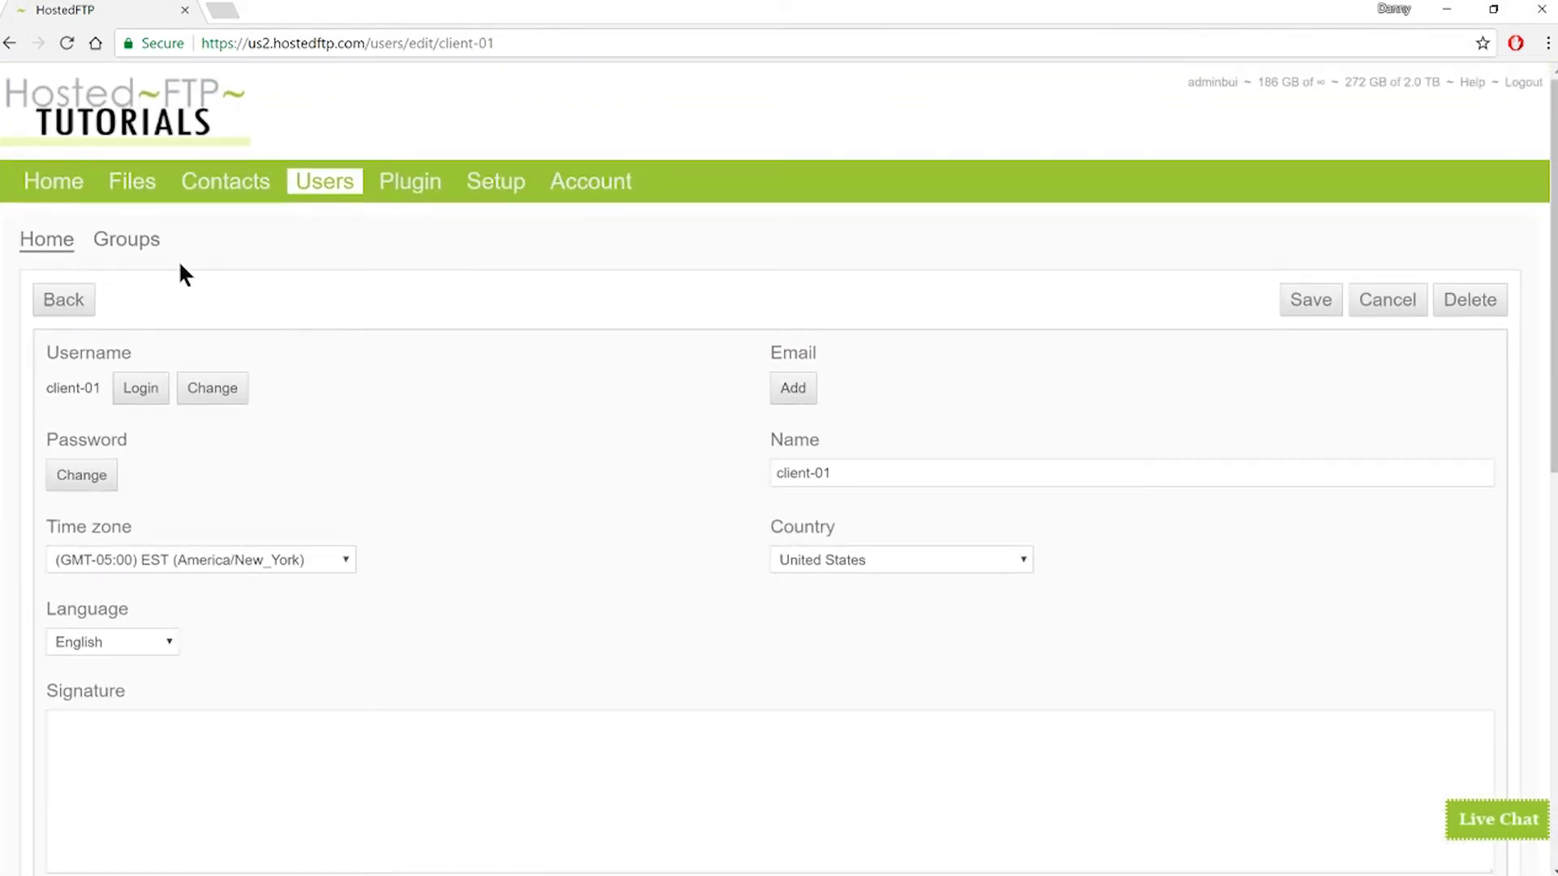
{"action": "left_click", "coordinate": [308, 193]}
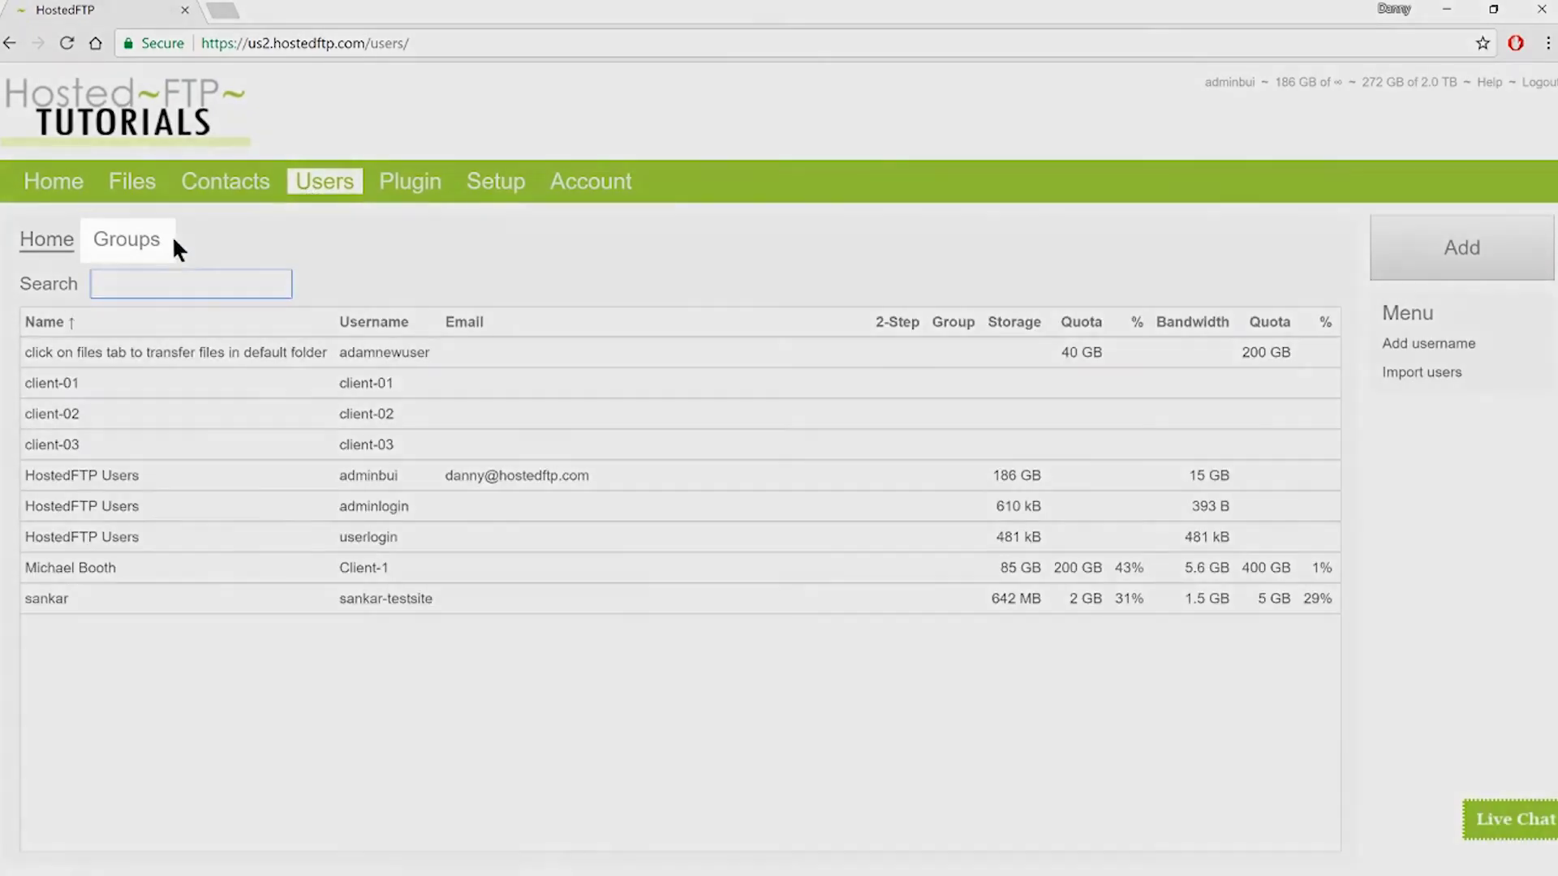
{"action": "left_click", "coordinate": [148, 245]}
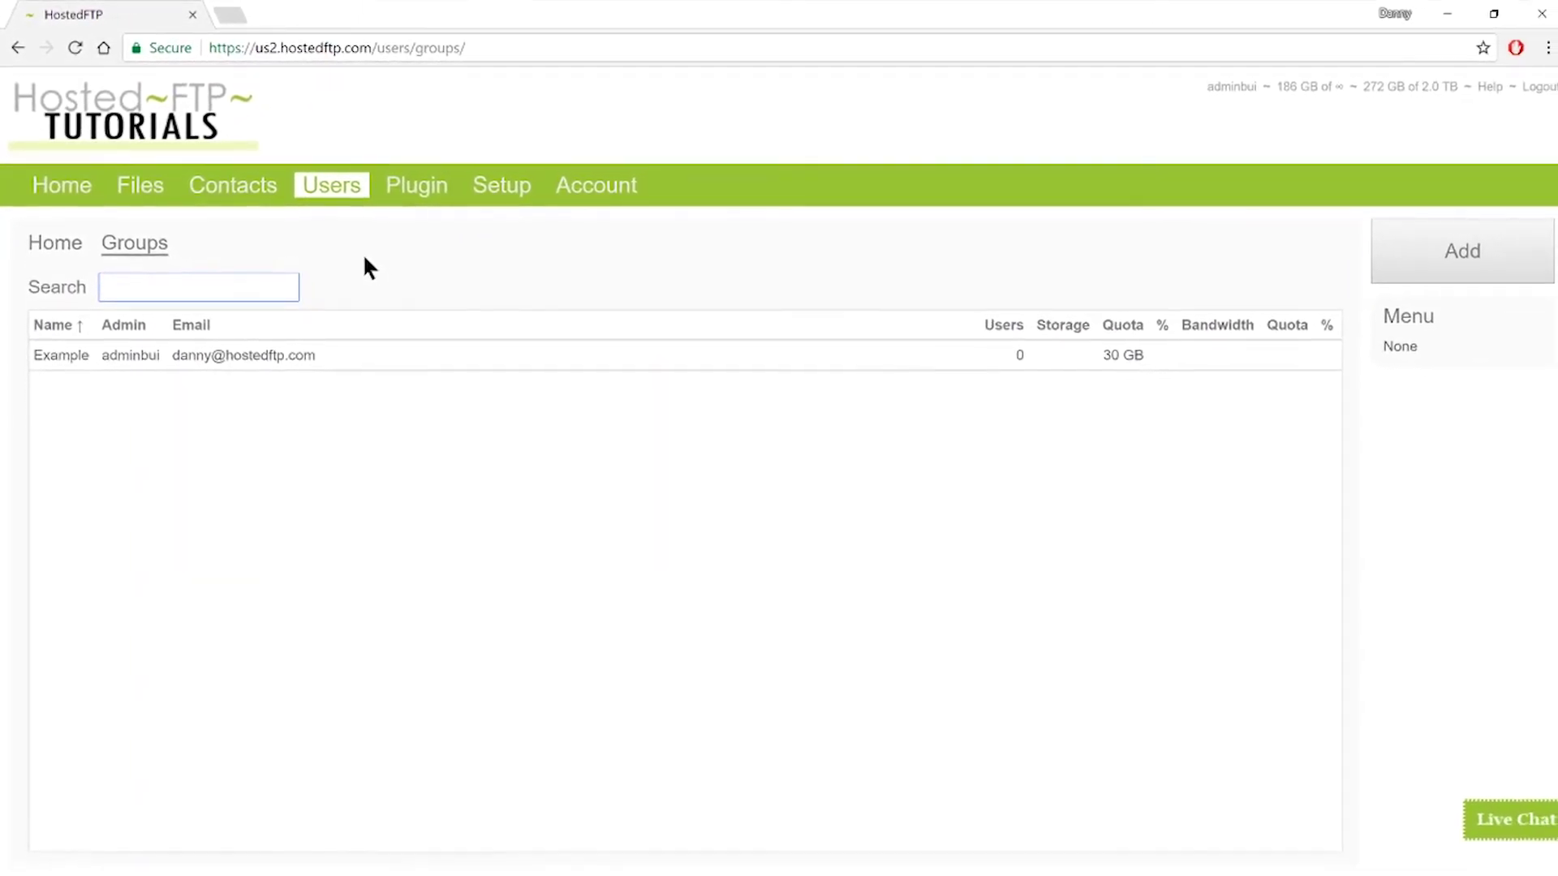
- Add a new group named testgroup with adamnewuser as its admin
{"action": "left_click", "coordinate": [1418, 251]}
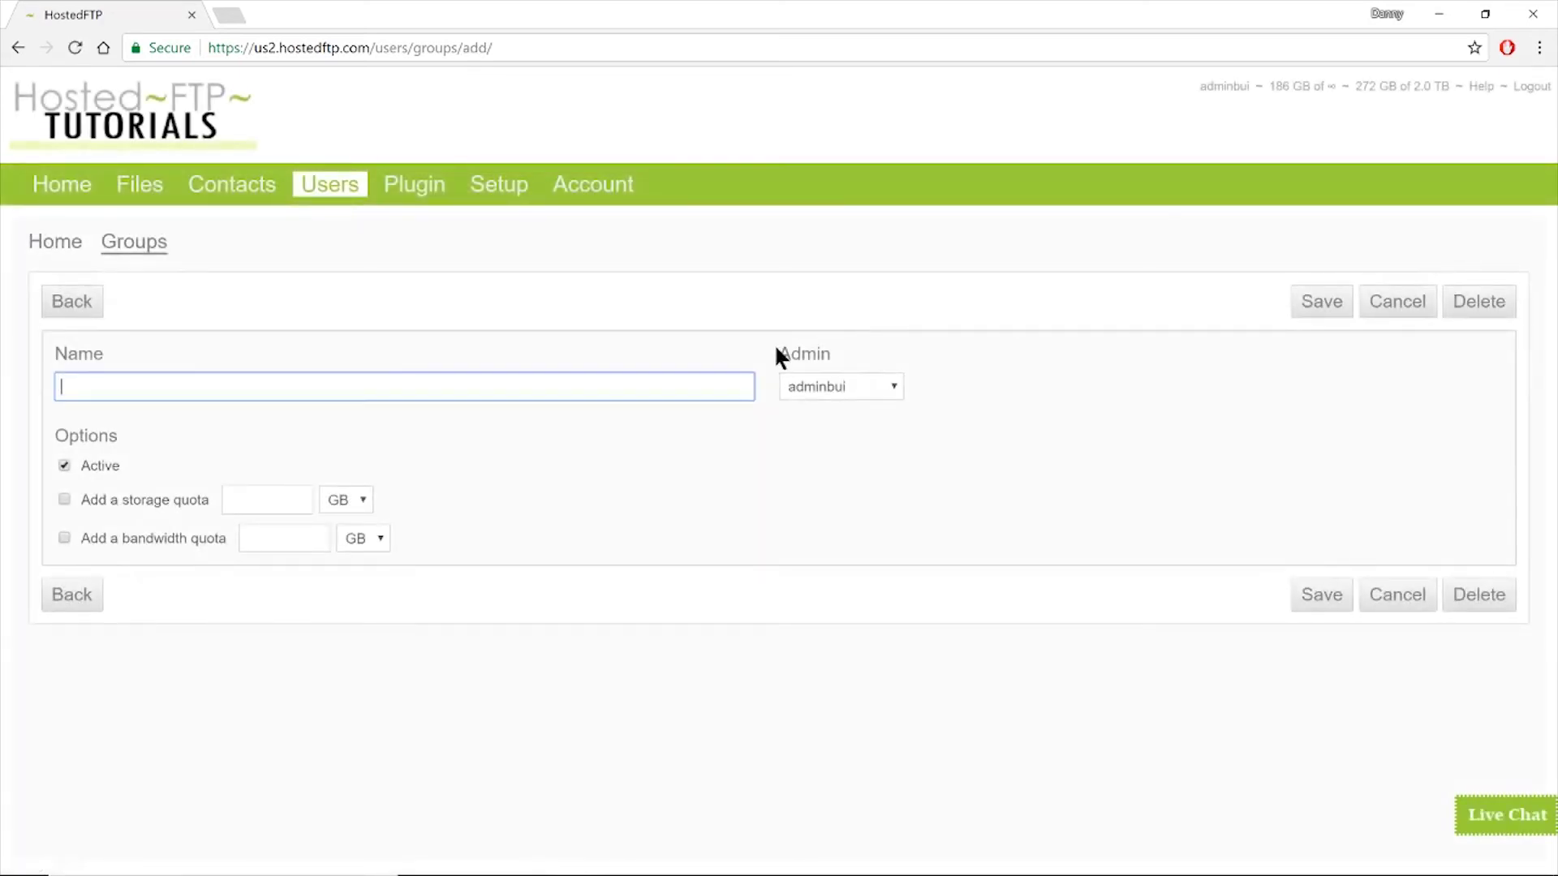
{"action": "type", "text": "testgroup"}
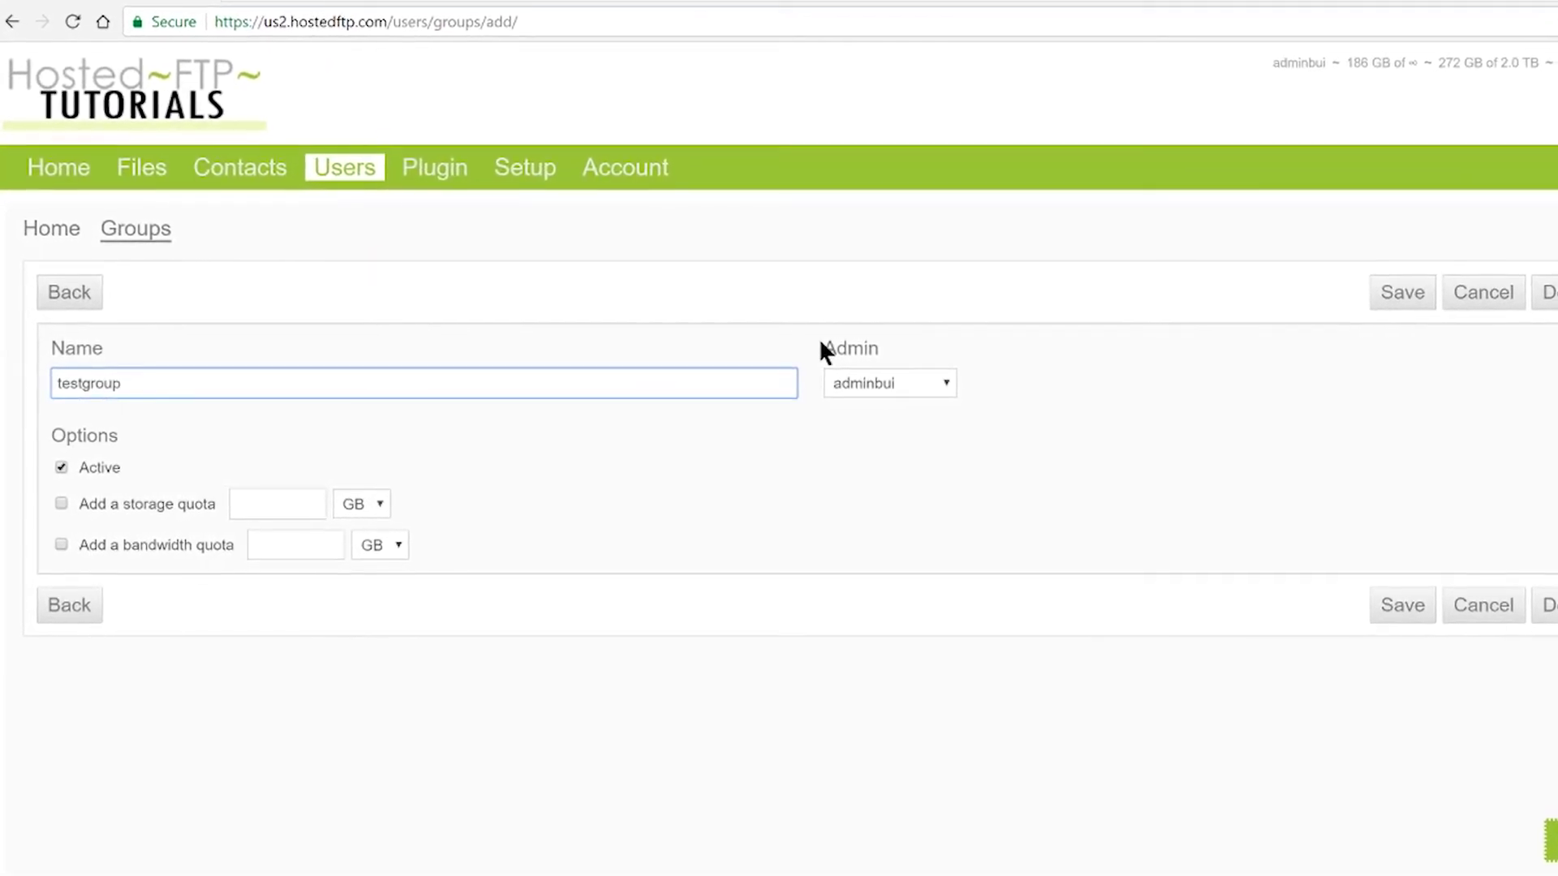
{"action": "left_click", "coordinate": [927, 378]}
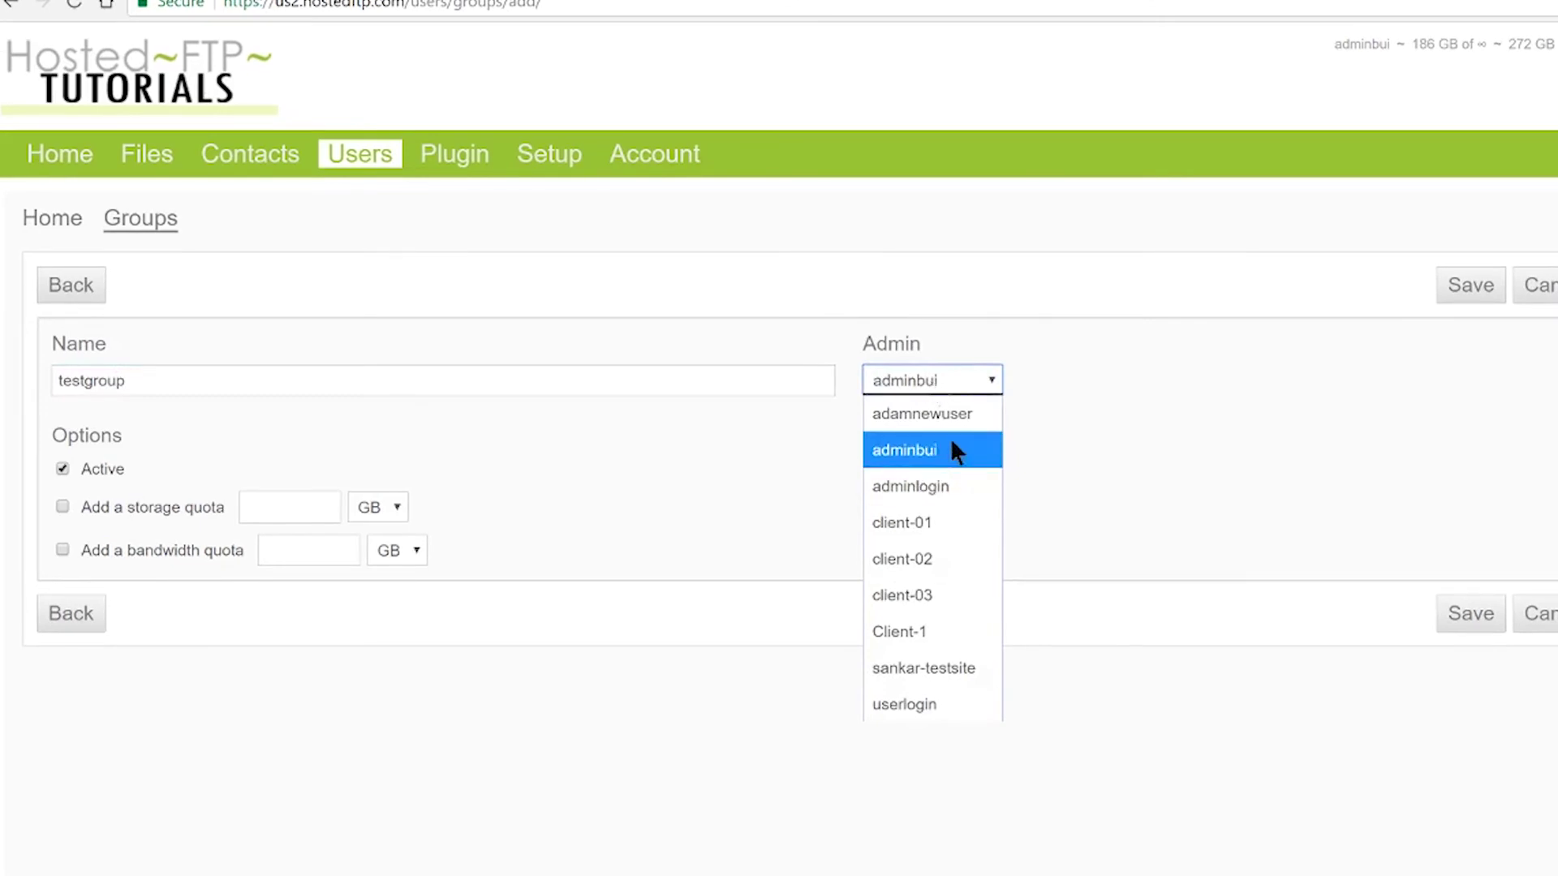
{"action": "left_click", "coordinate": [921, 415]}
{"action": "left_click", "coordinate": [915, 419]}
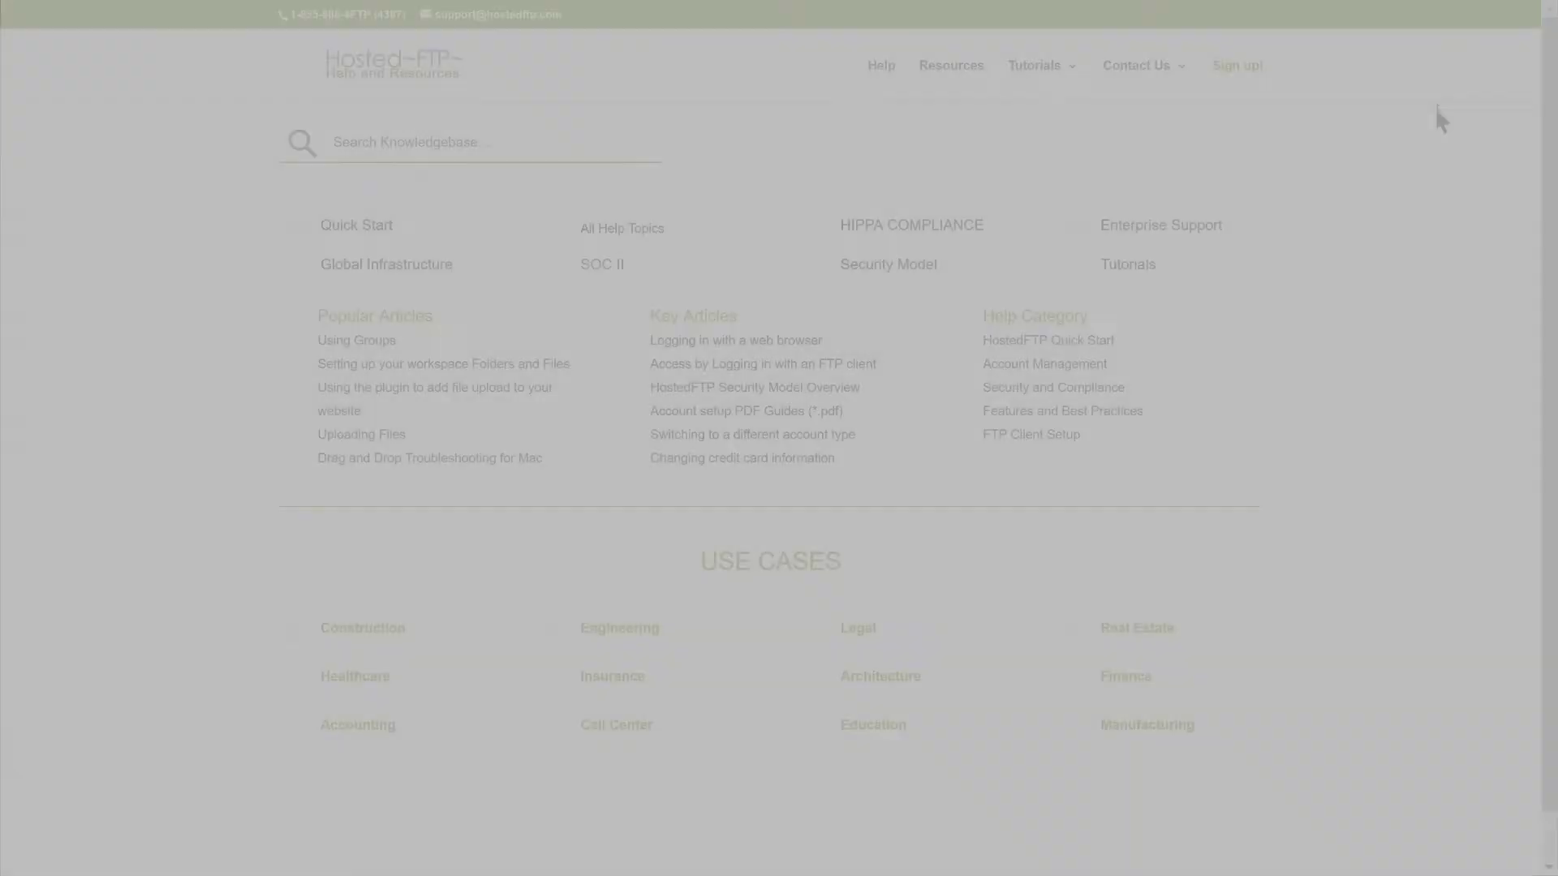
- Search help for 'storage', open 'How is storage calculated', and ask live chat 'Can we have a webinar?'
{"action": "type", "text": "storage"}
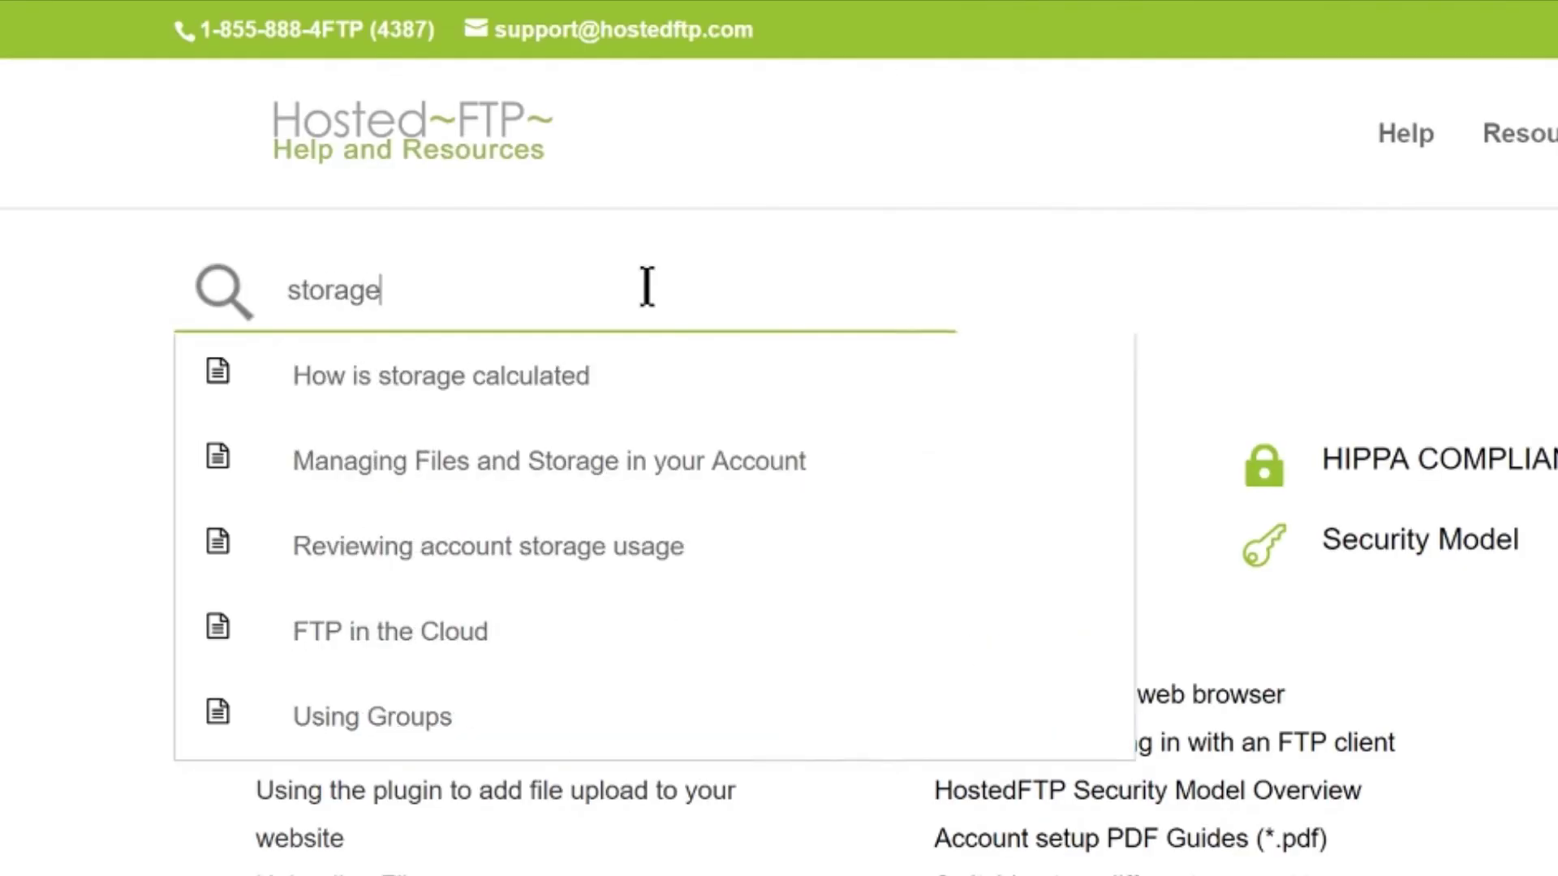
{"action": "left_click", "coordinate": [613, 380]}
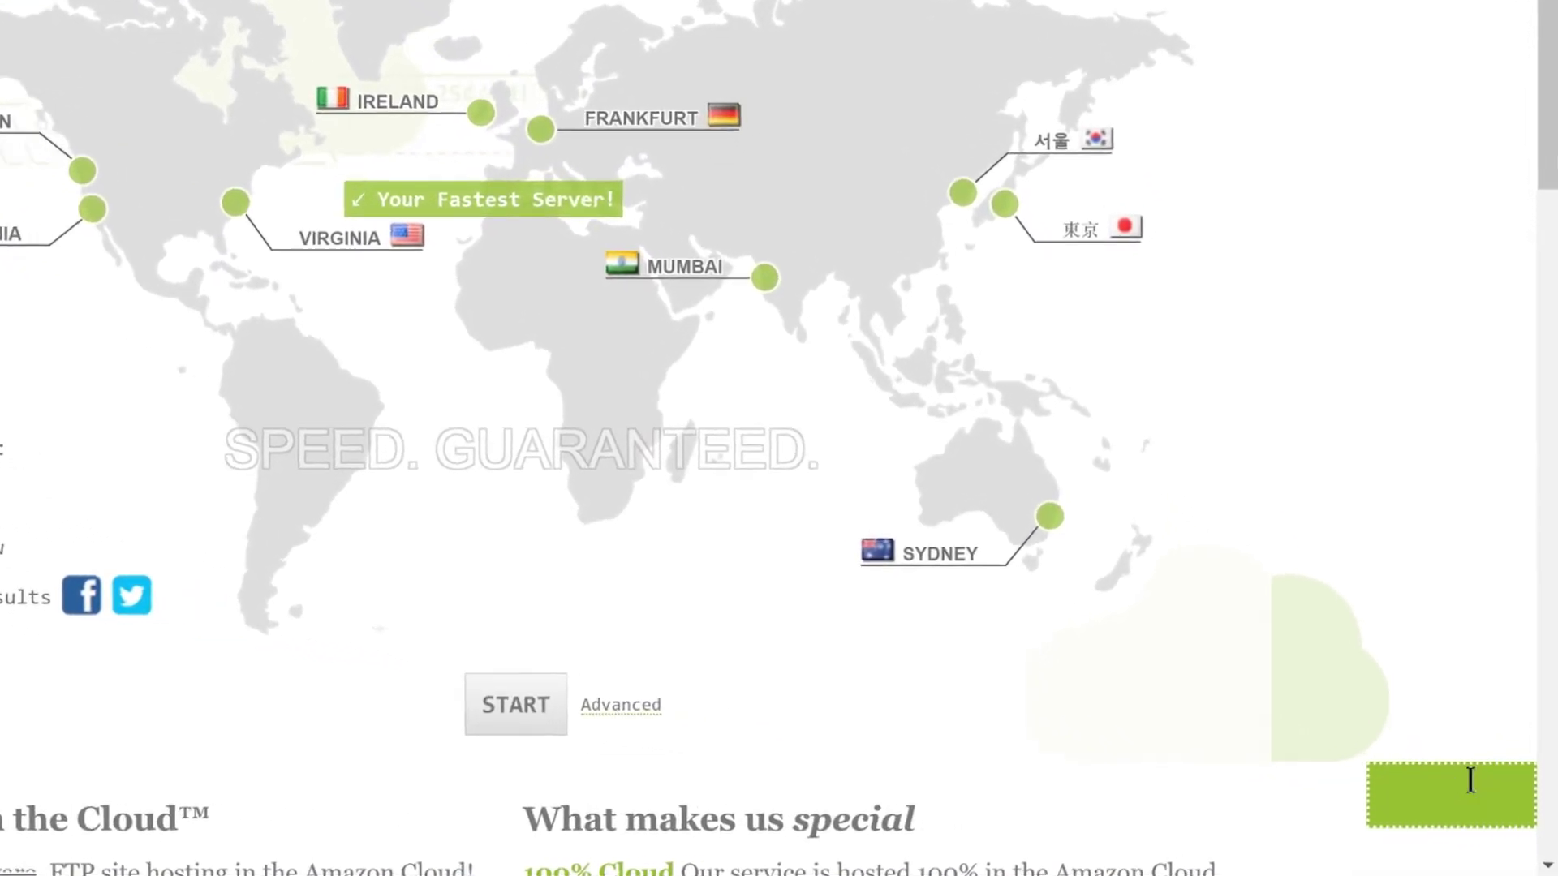
{"action": "left_click", "coordinate": [1470, 780]}
{"action": "type", "text": "Can we "}
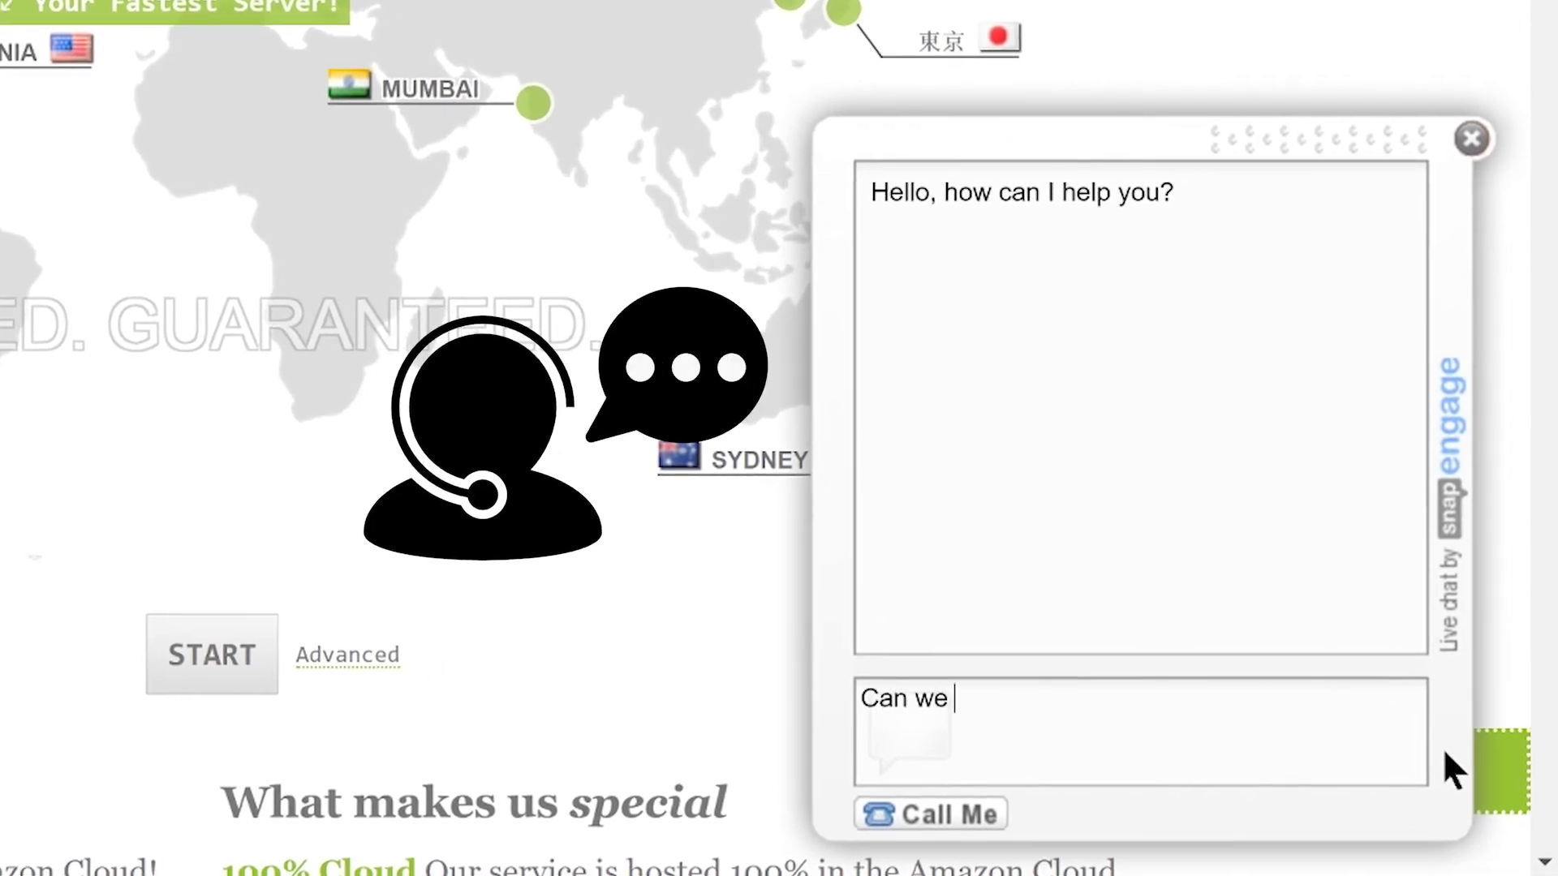
{"action": "type", "text": "have a webinar?"}
{"action": "key", "text": "Return"}
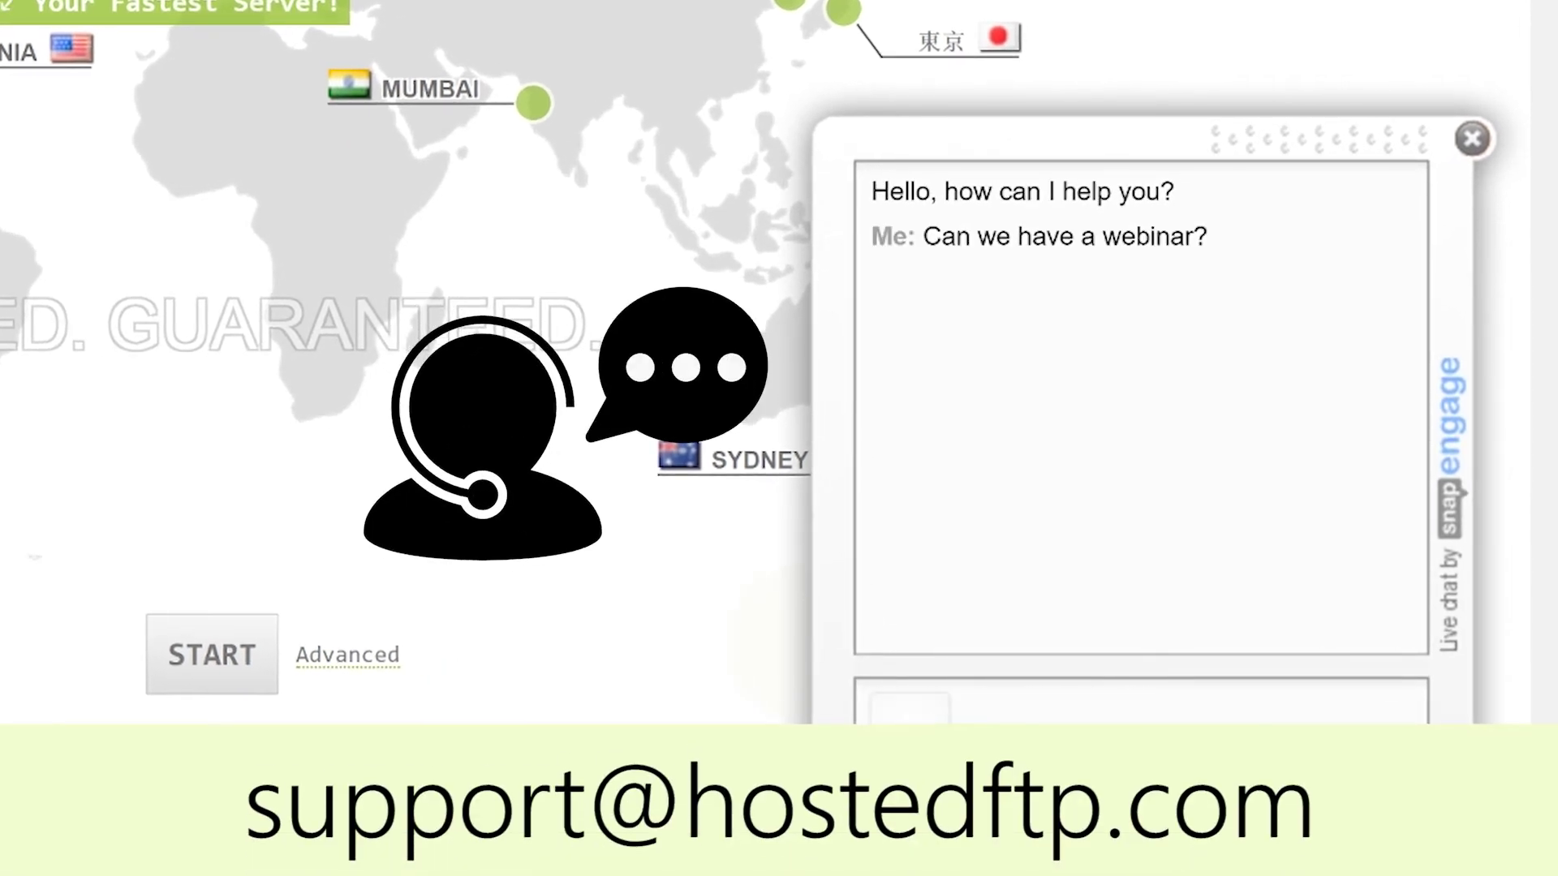